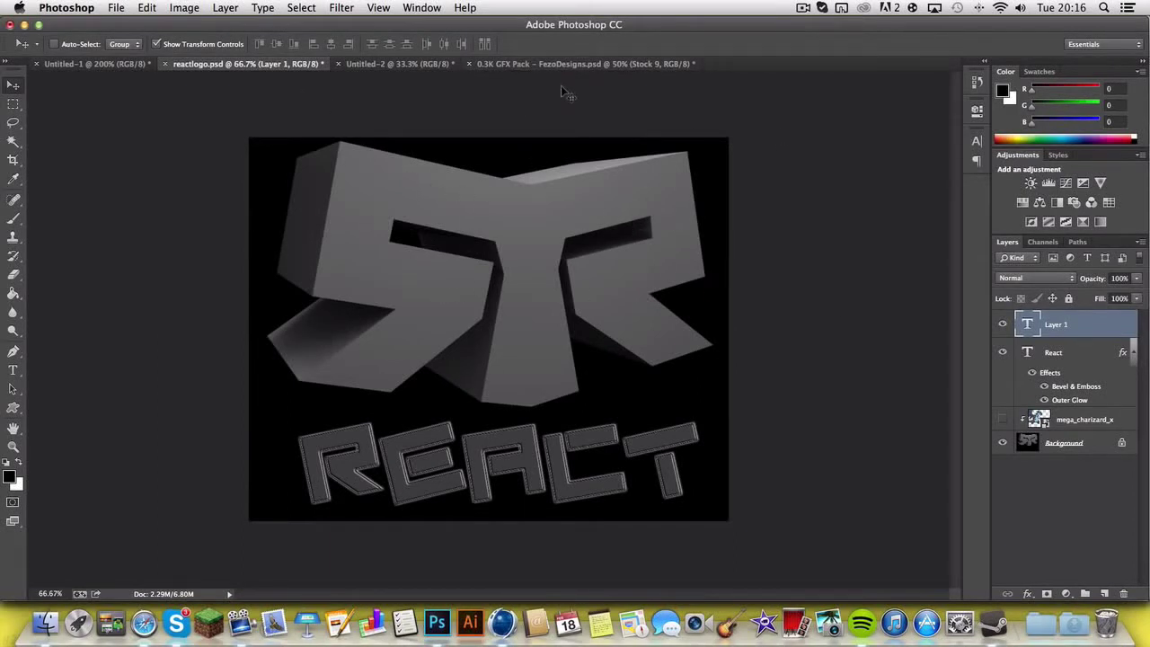
Show the mega_charizard_x layer, select it and move the image over the logo.
left_click(1134, 353)
left_click(1099, 466)
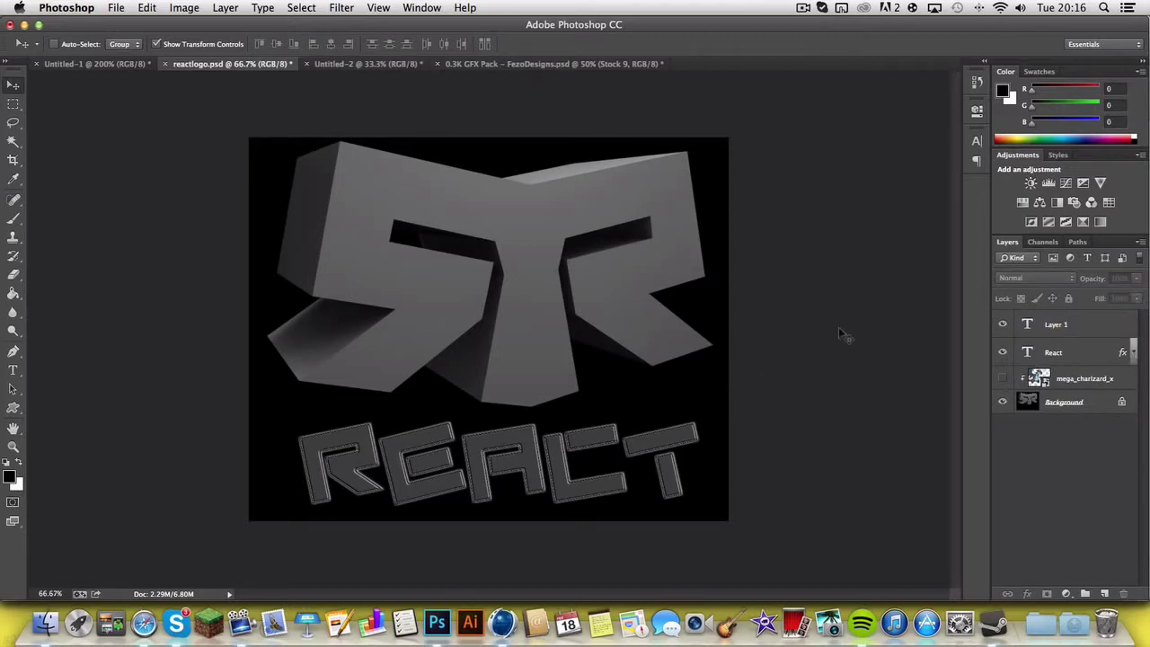
left_click(1003, 378)
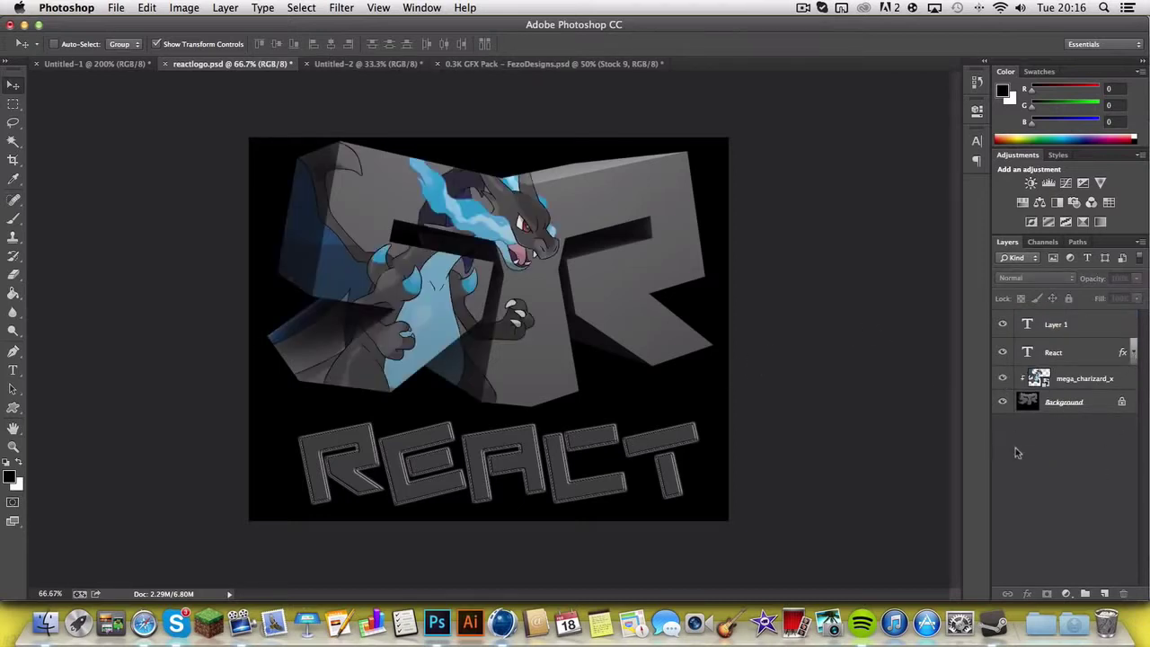
left_click(513, 299)
left_click(657, 226)
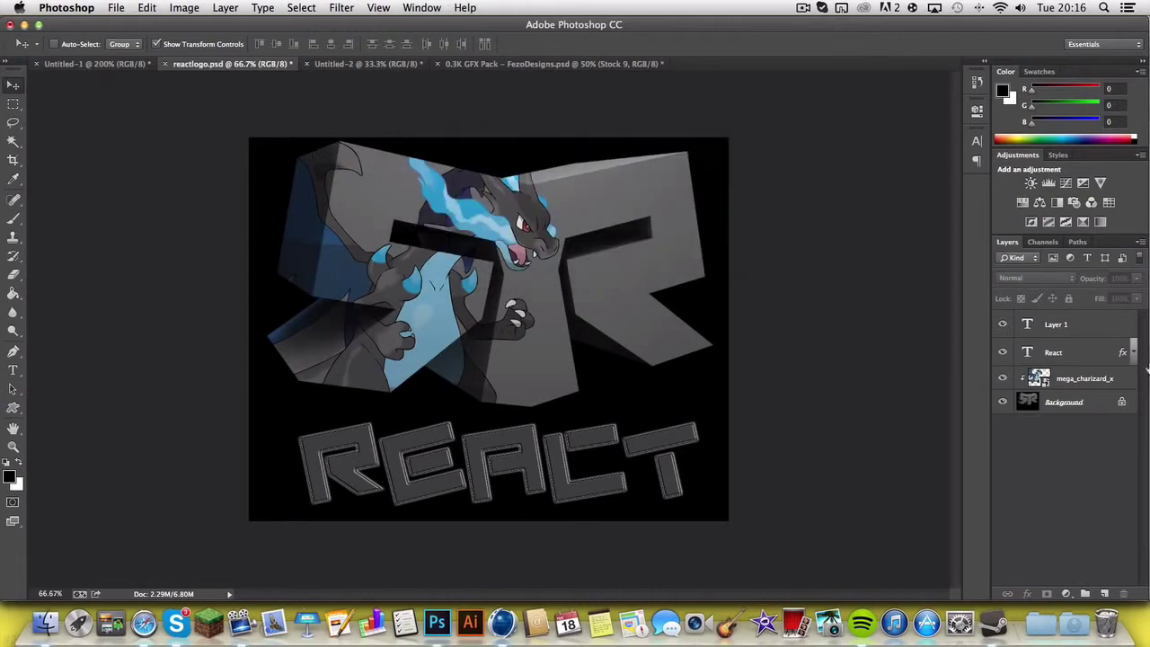
left_click(1105, 388)
left_click_drag(439, 327, 446, 293)
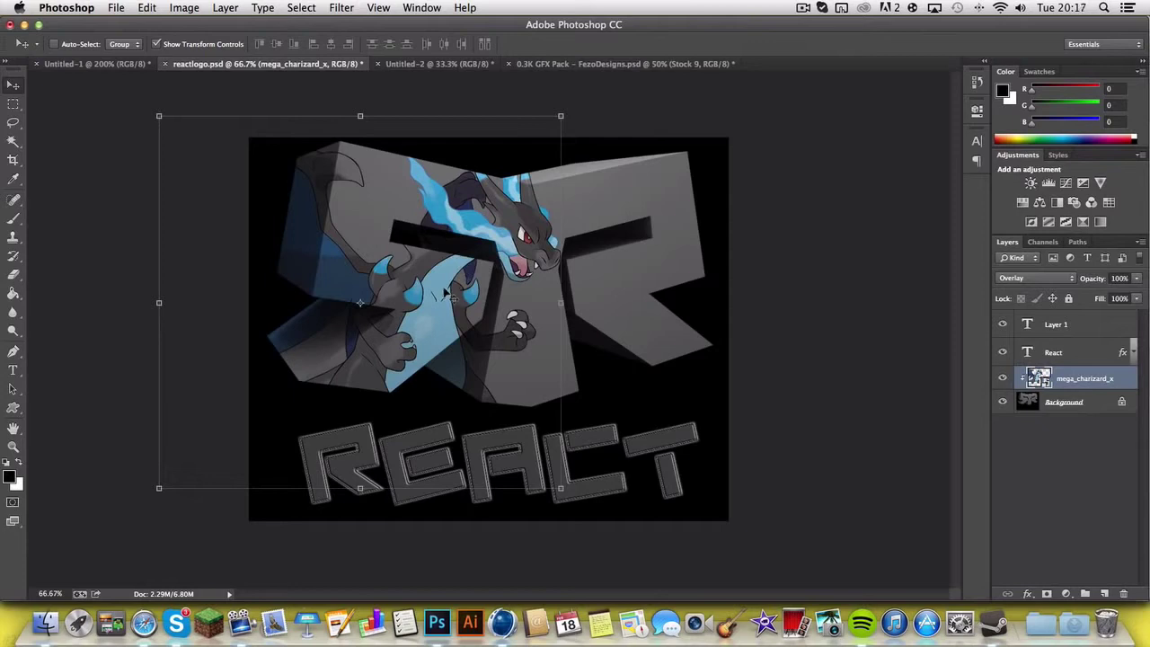
Shift the Charizard image further down the logo, then hide the mega_charizard_x layer.
left_click(1042, 464)
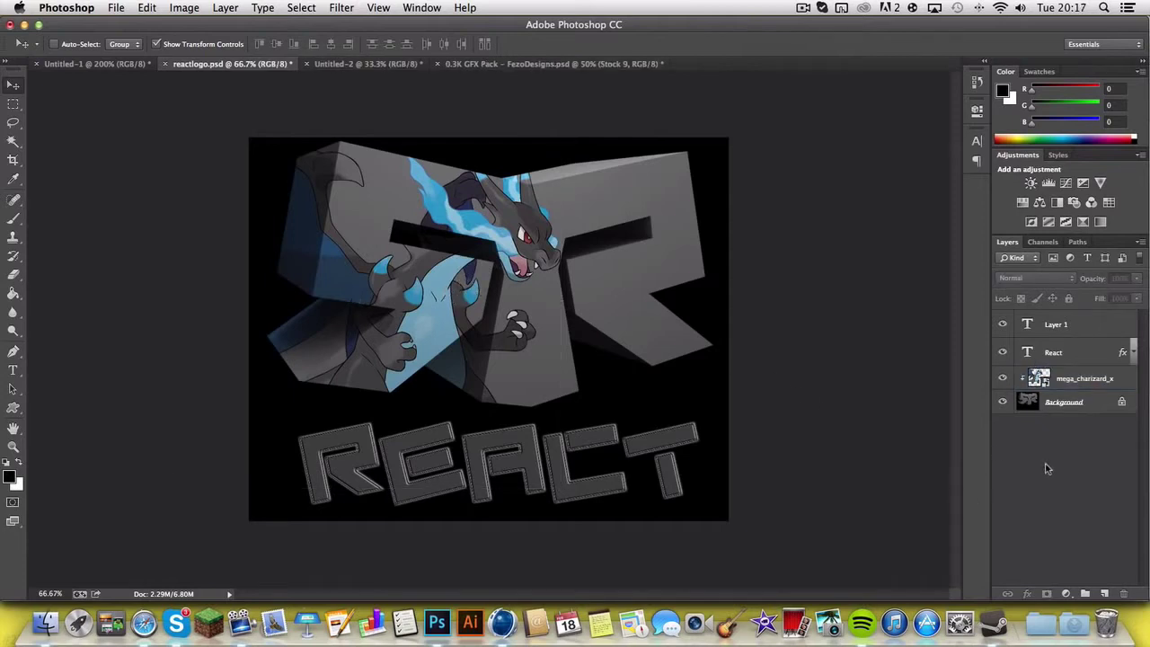
left_click(1062, 379)
mouse_move(511, 307)
left_mouse_down()
mouse_move(496, 322)
mouse_move(493, 399)
mouse_move(436, 337)
mouse_move(333, 355)
mouse_move(550, 265)
mouse_move(507, 291)
left_mouse_up()
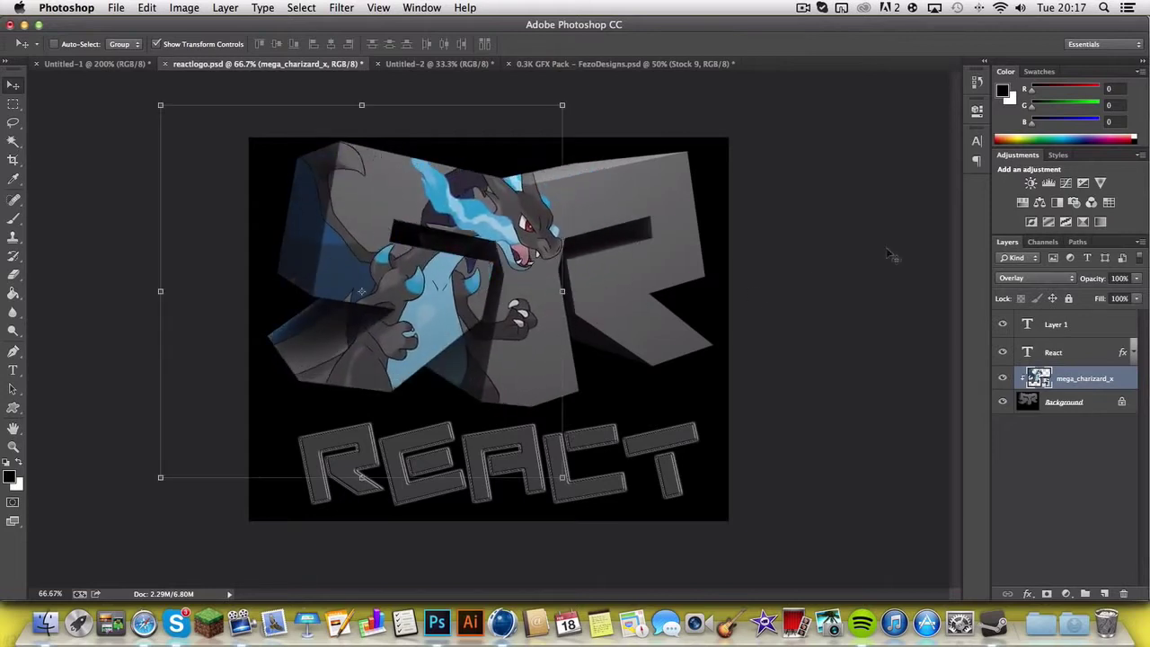
left_click(1034, 441)
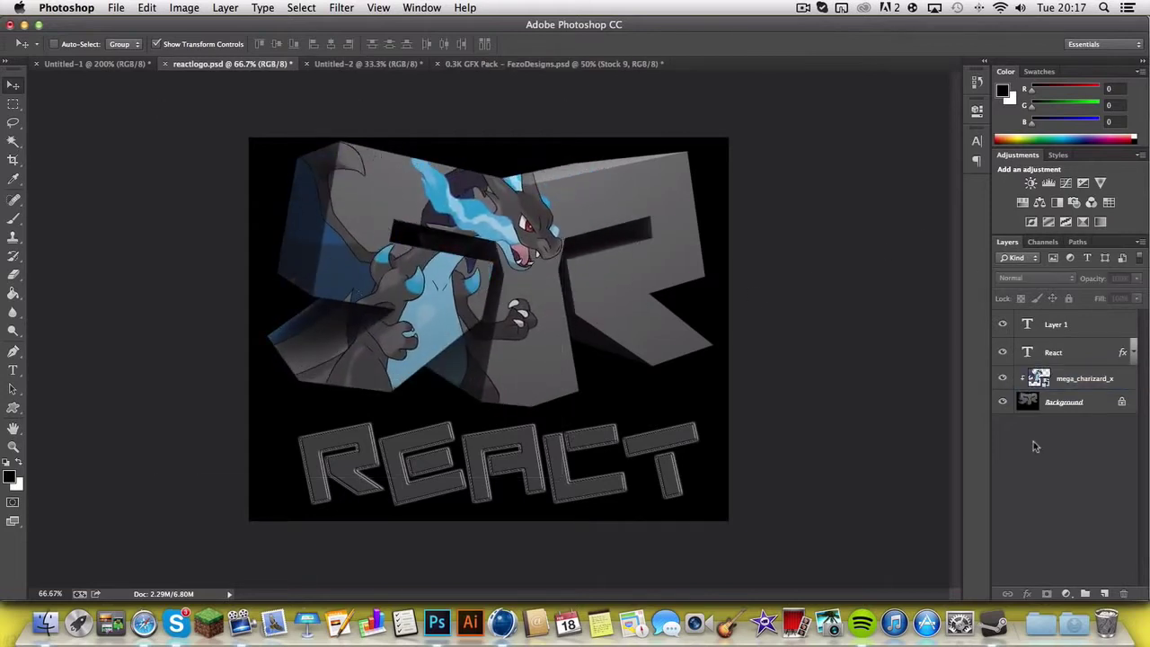
left_click(1004, 379)
left_click(1005, 380)
left_click(1003, 379)
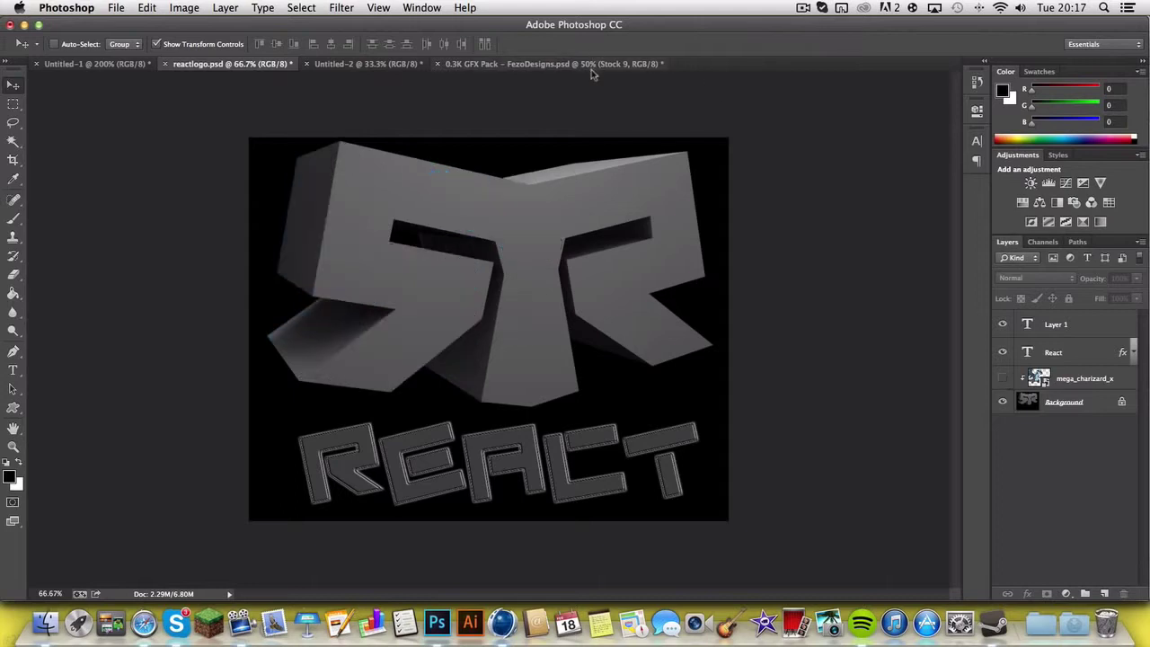
left_click(131, 65)
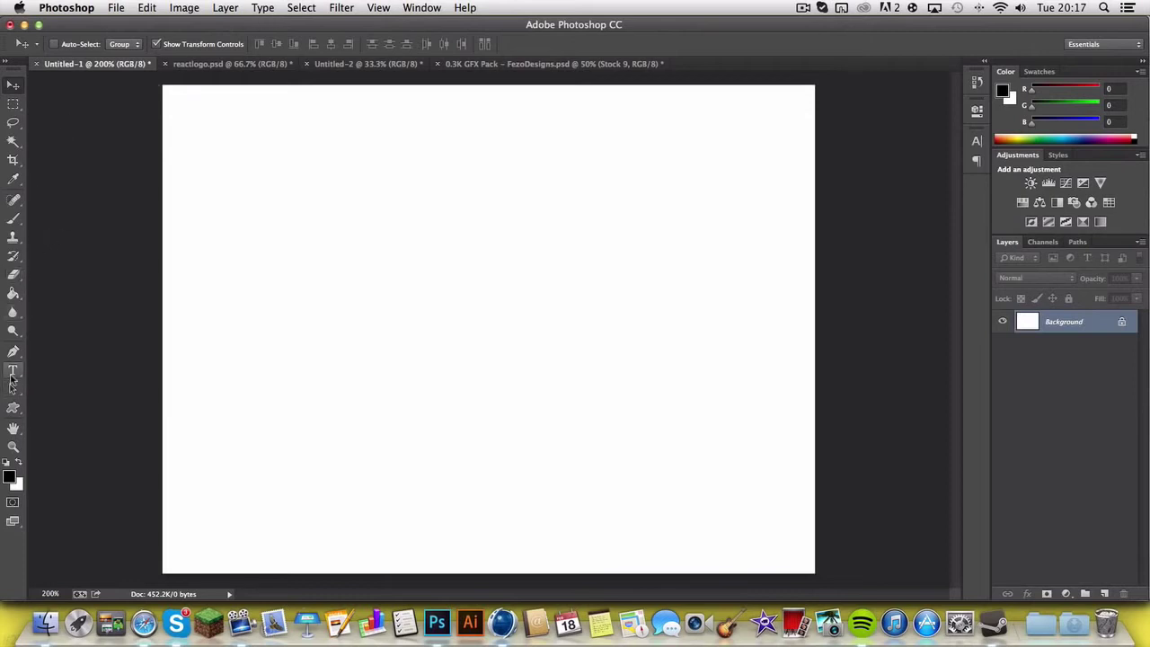
left_click(13, 370)
left_click_drag(442, 303, 457, 293)
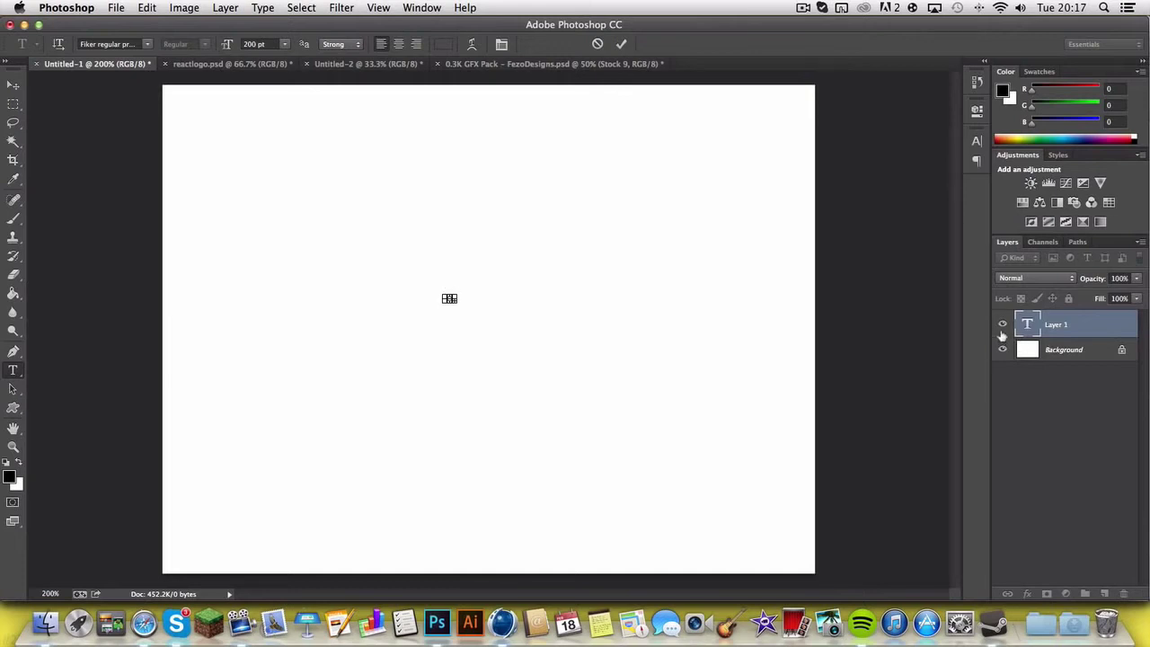
left_click(1071, 329)
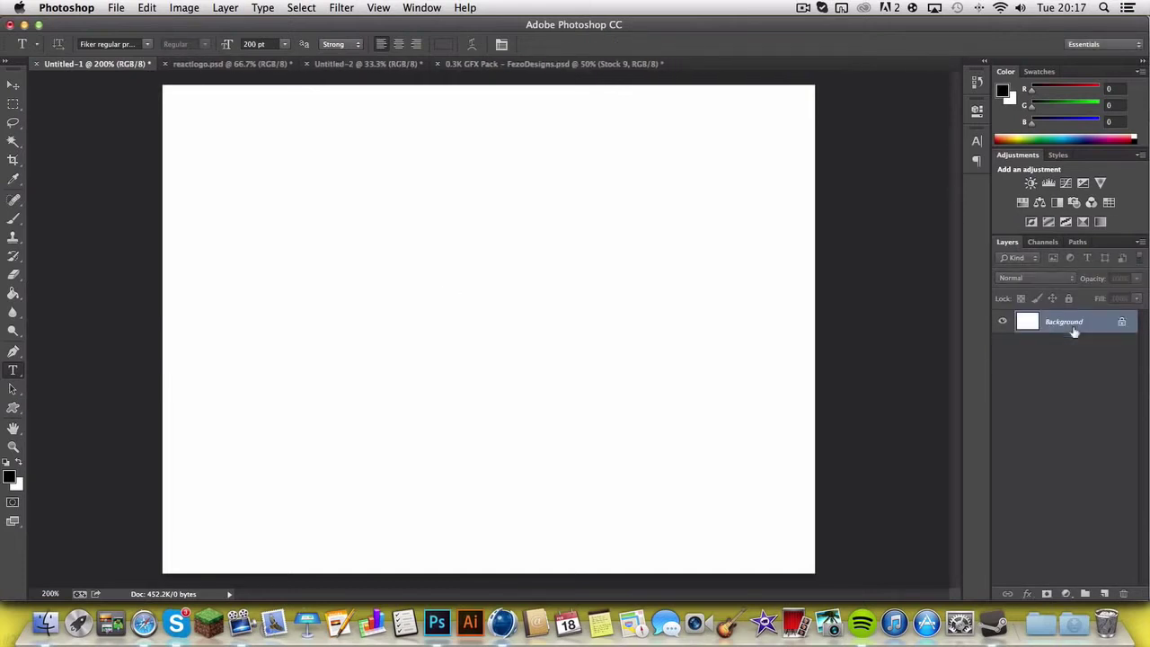
left_click(419, 326)
left_click_drag(546, 469, 581, 483)
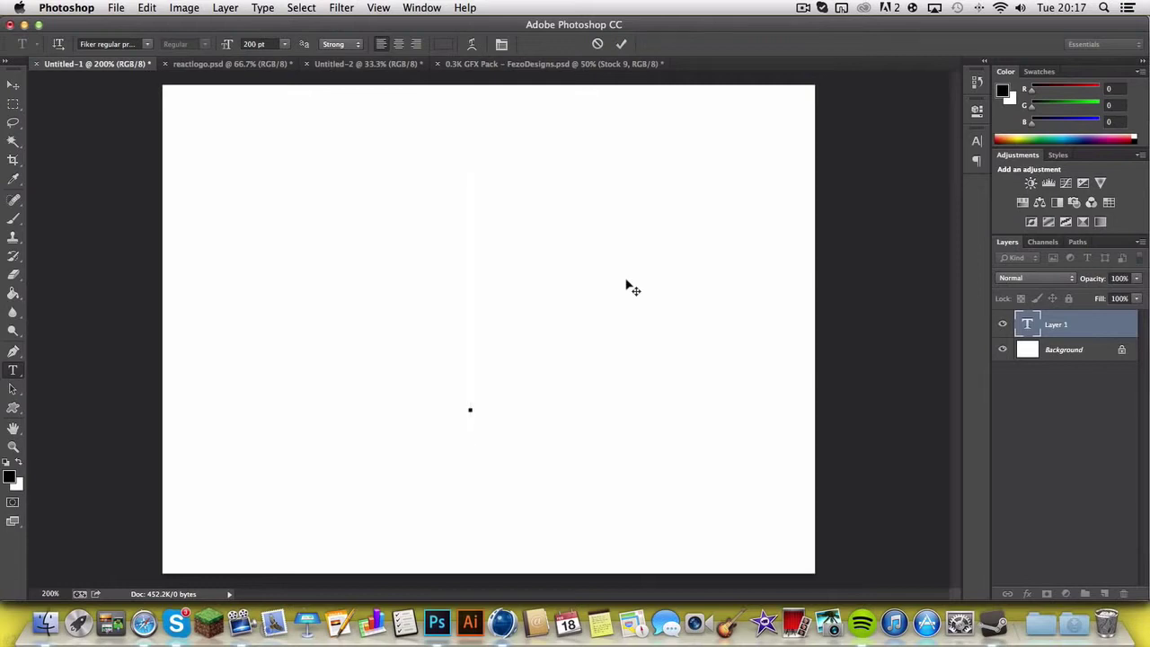
left_click(319, 70)
left_click(236, 65)
left_click(108, 64)
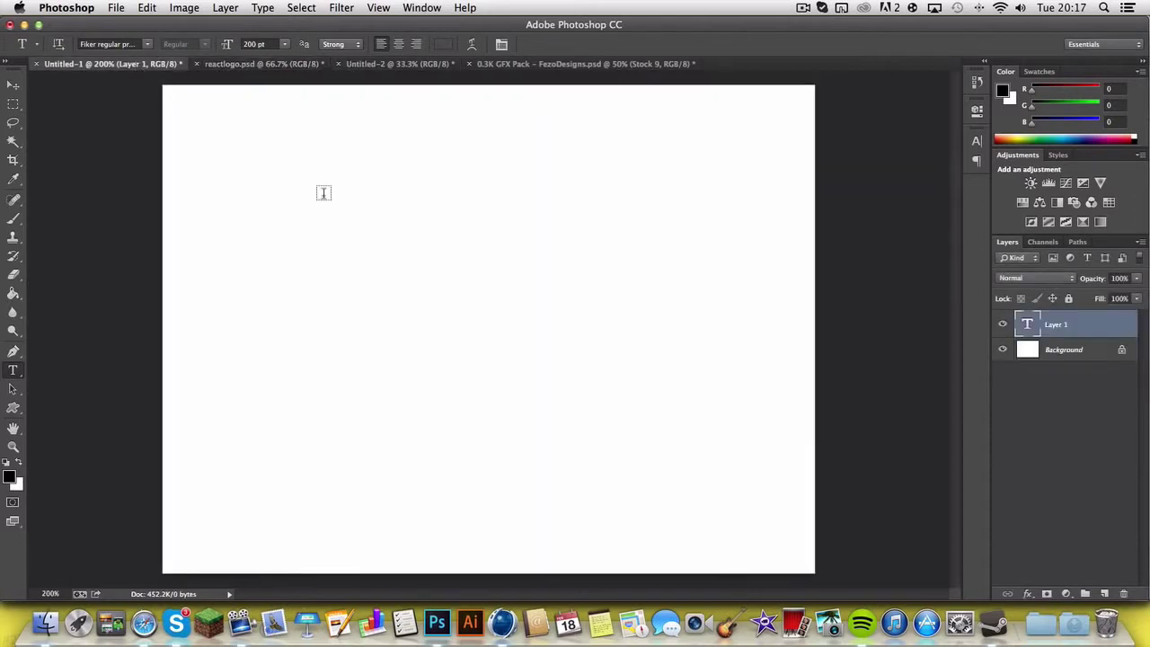
key("r")
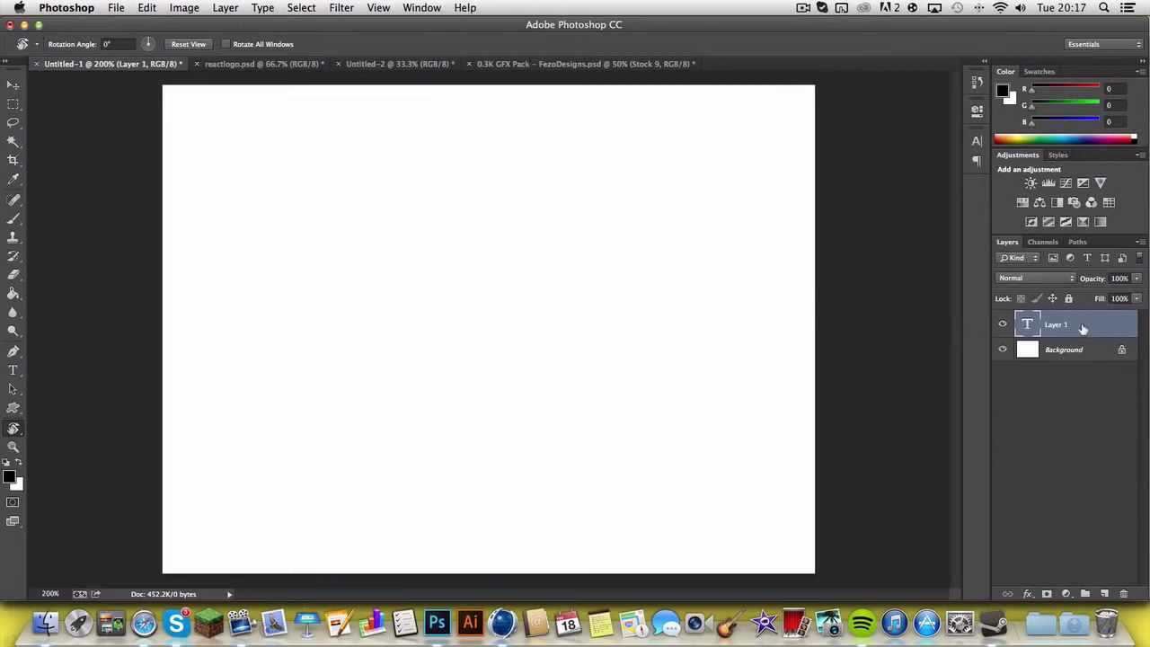
key("Delete")
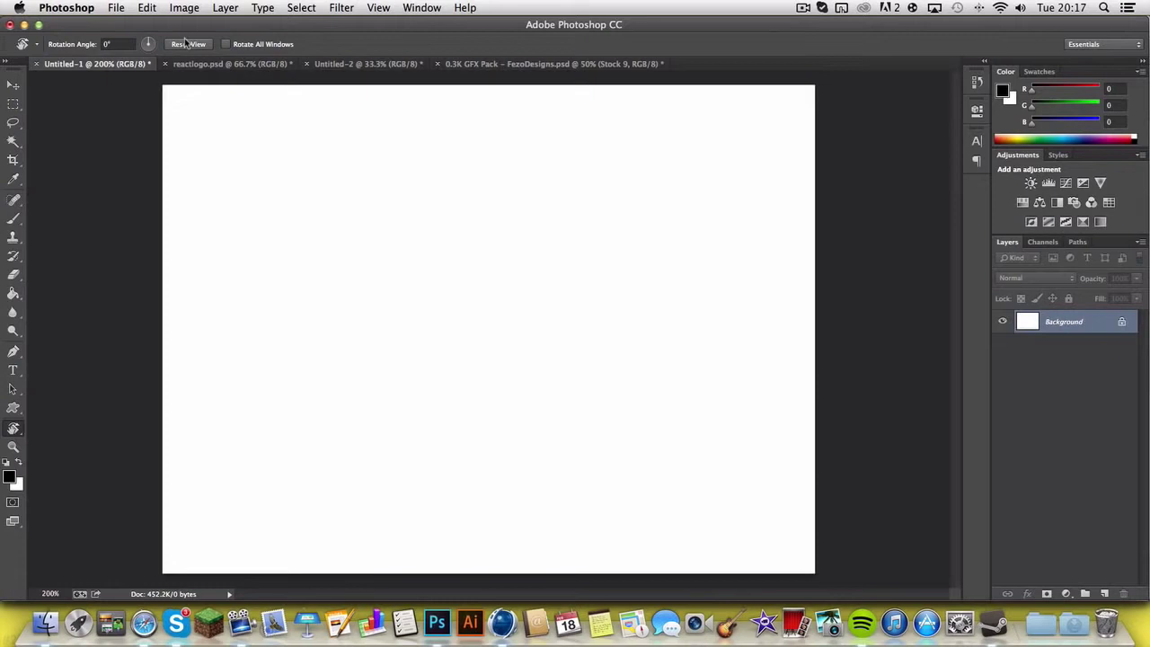
left_click(13, 429)
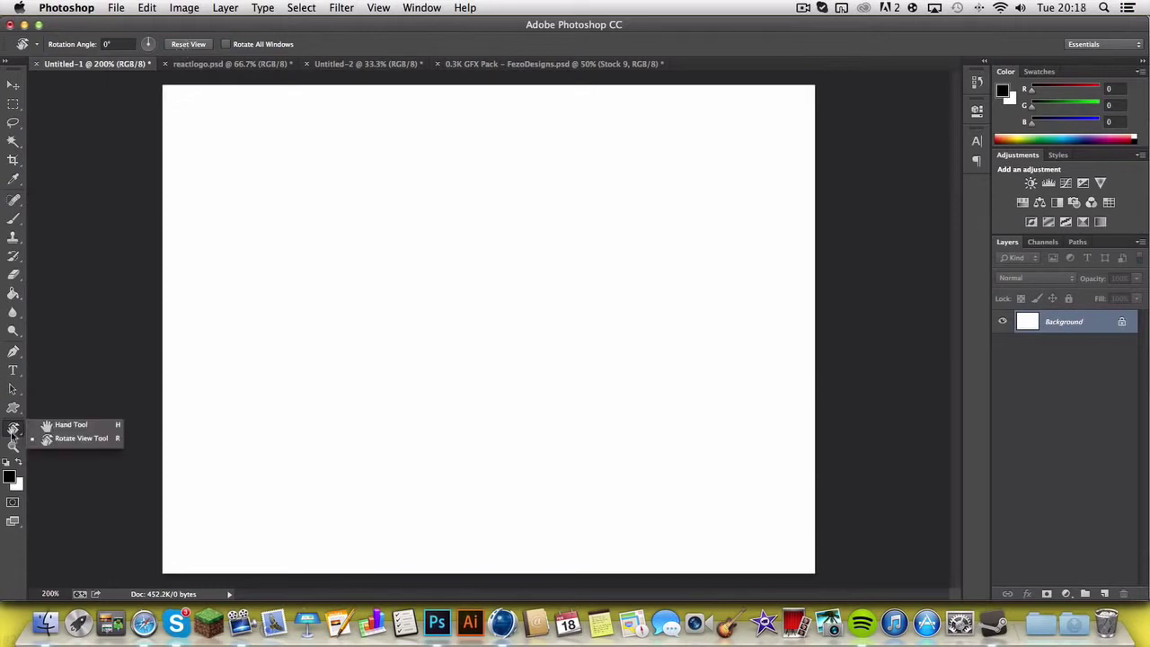
left_click(79, 426)
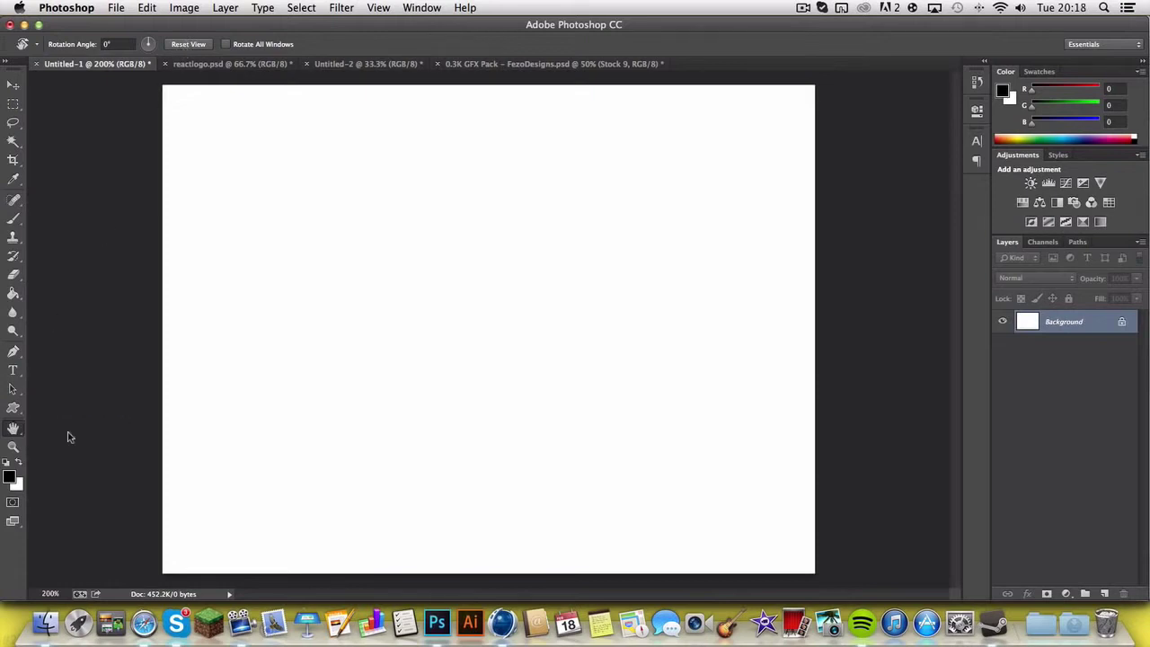
left_click(14, 371)
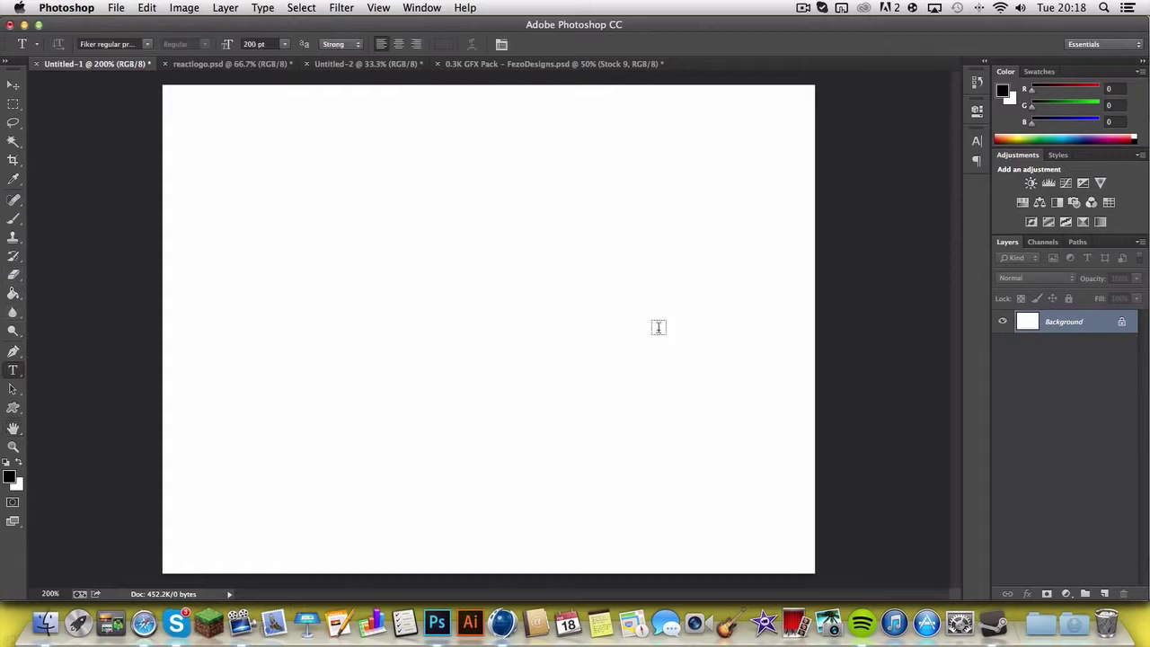
Type a letter 'R' on the canvas and set its text colour to black.
left_click(501, 308)
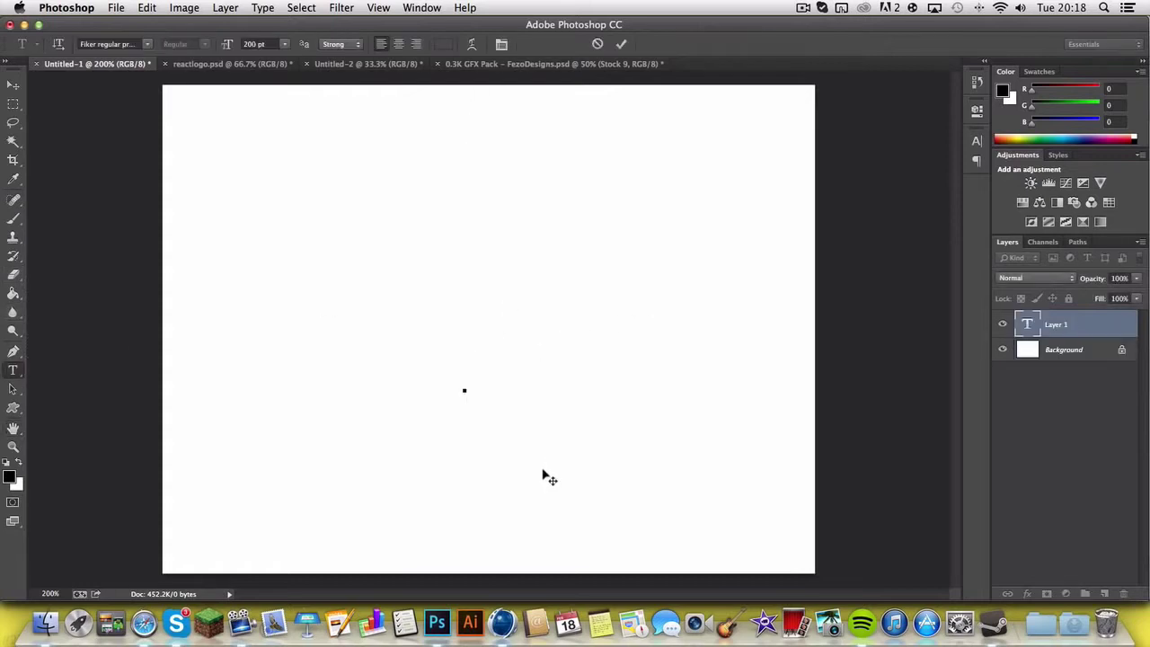
type("R")
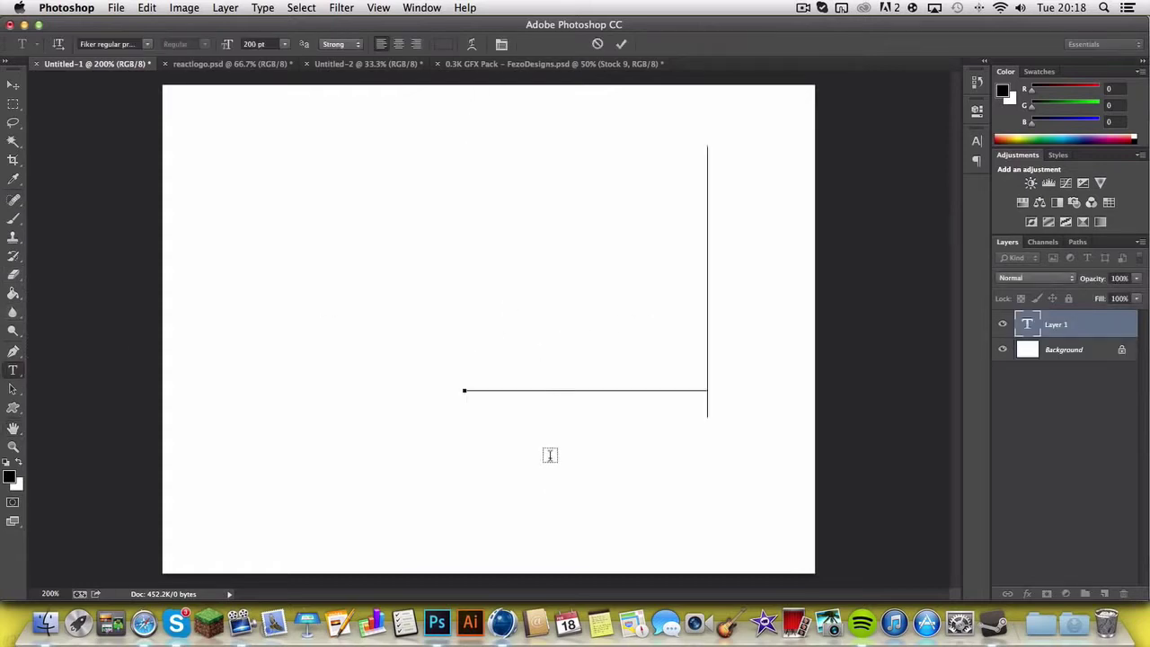
left_click_drag(534, 329, 92, 457)
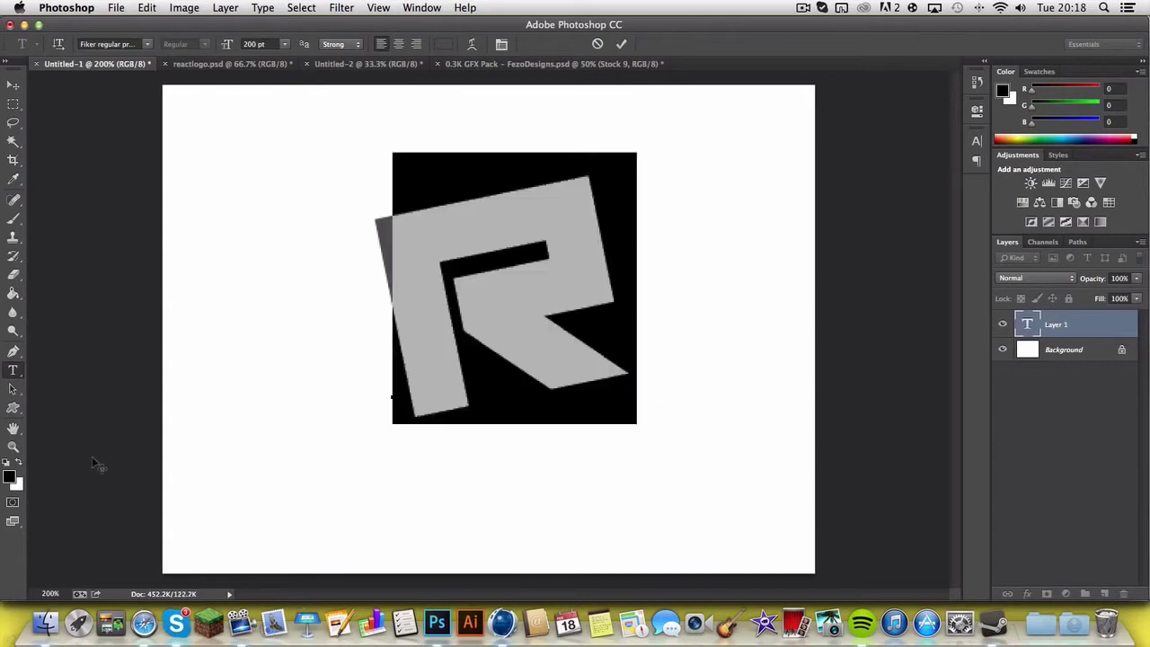
left_click(11, 477)
left_click_drag(393, 215, 366, 375)
left_click(717, 167)
Move the R right and down, commit it, and delete the stray empty type layer.
left_click(525, 282)
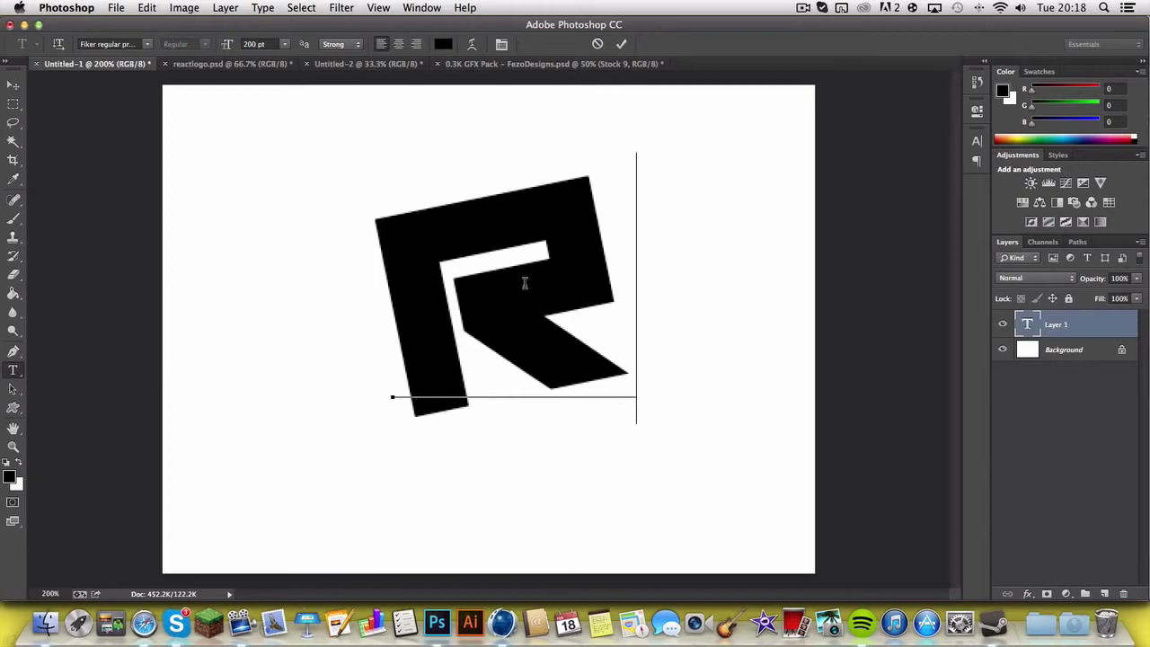
left_click_drag(667, 485, 716, 498)
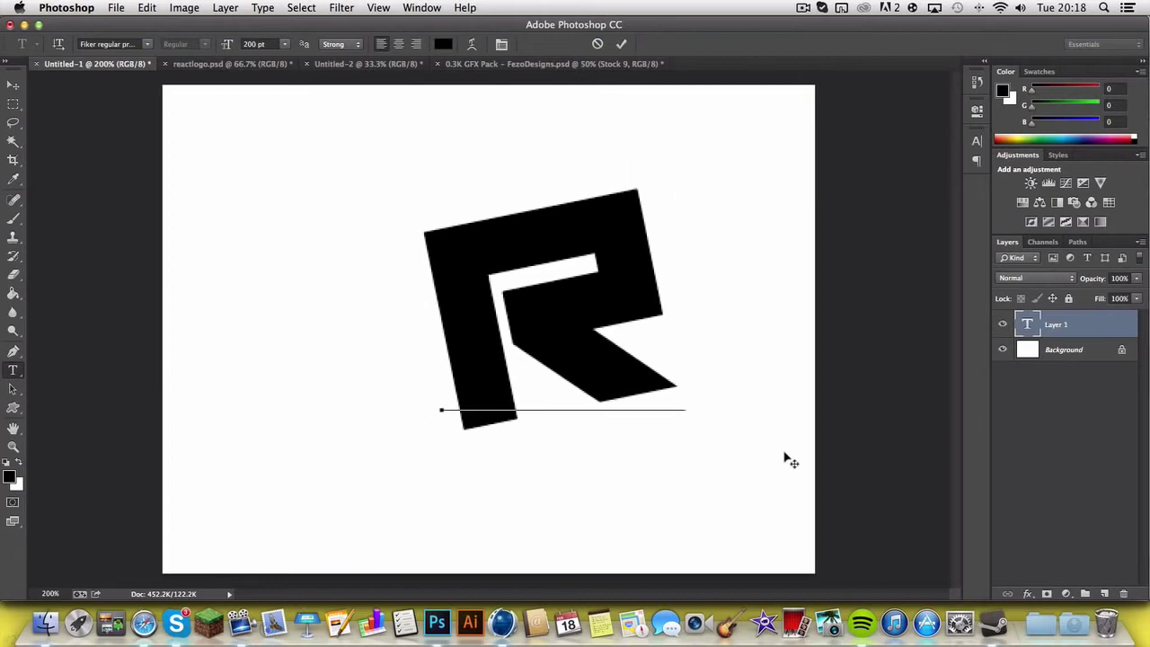
key("super+Return")
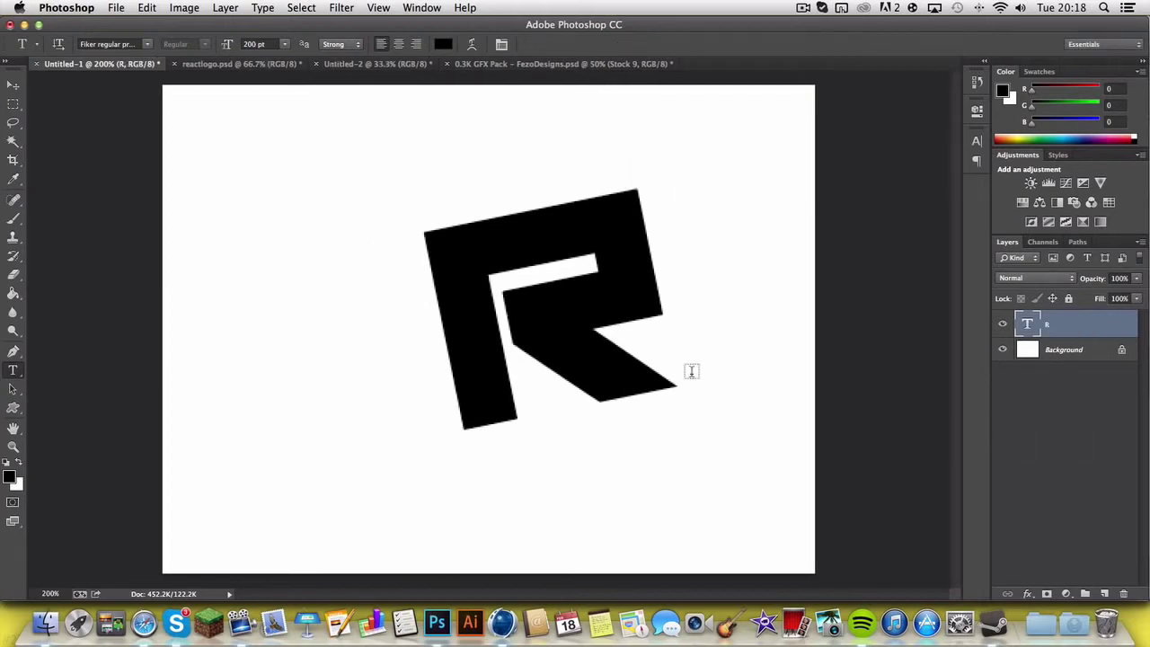
left_click_drag(716, 500, 646, 505)
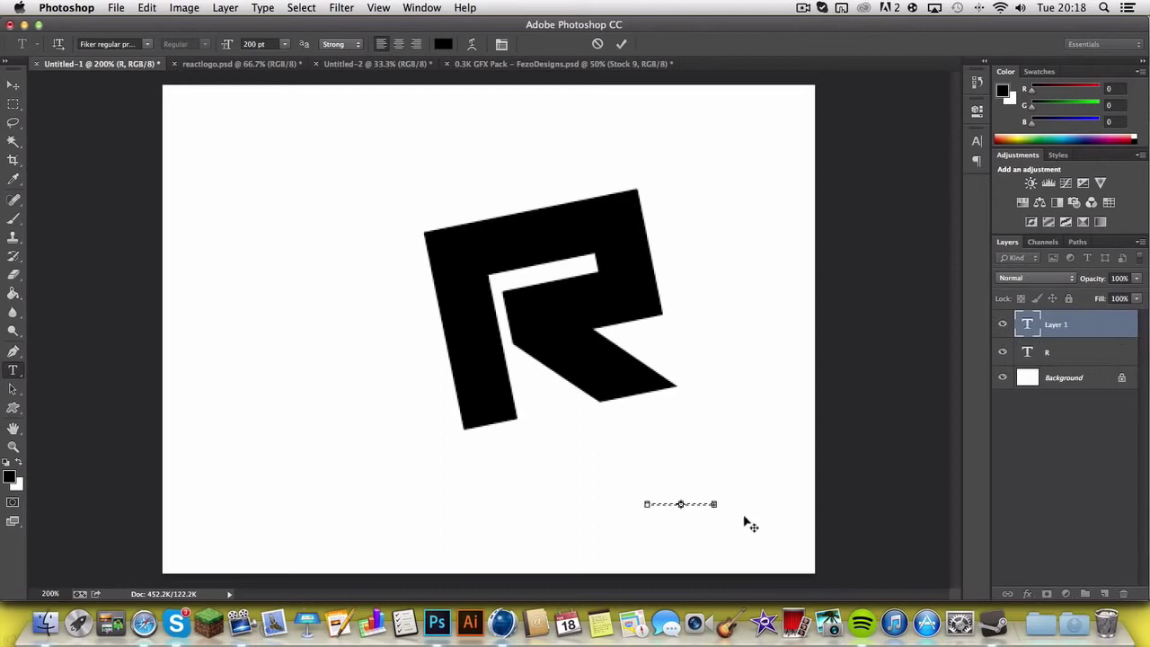
left_click(1069, 338)
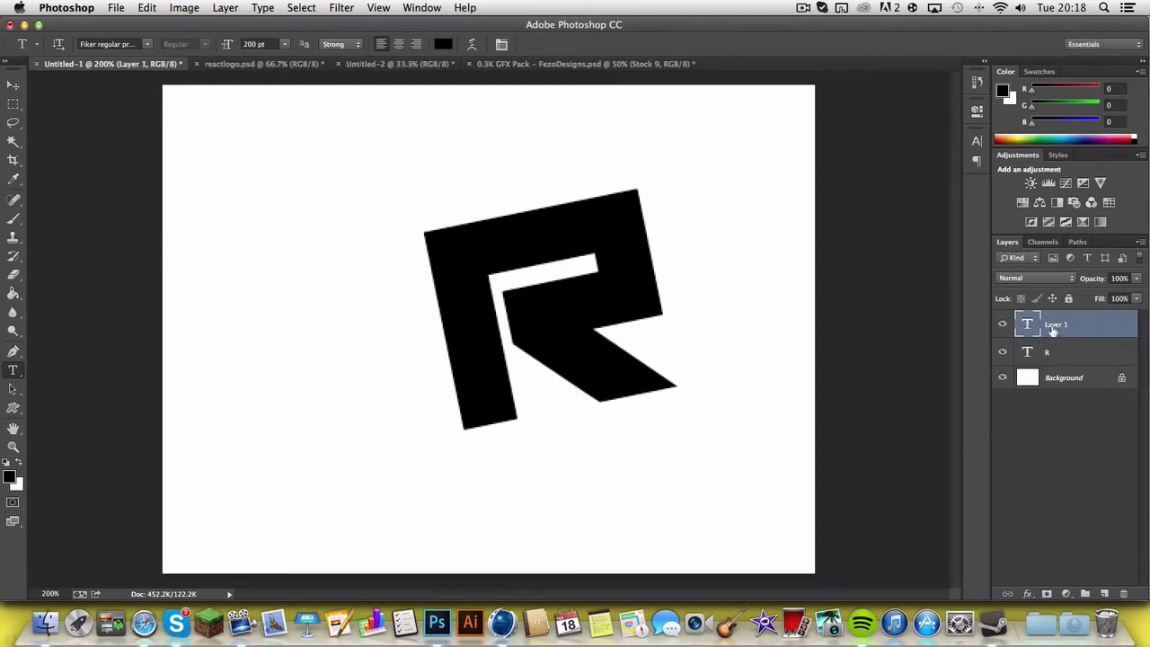
left_click(1066, 352)
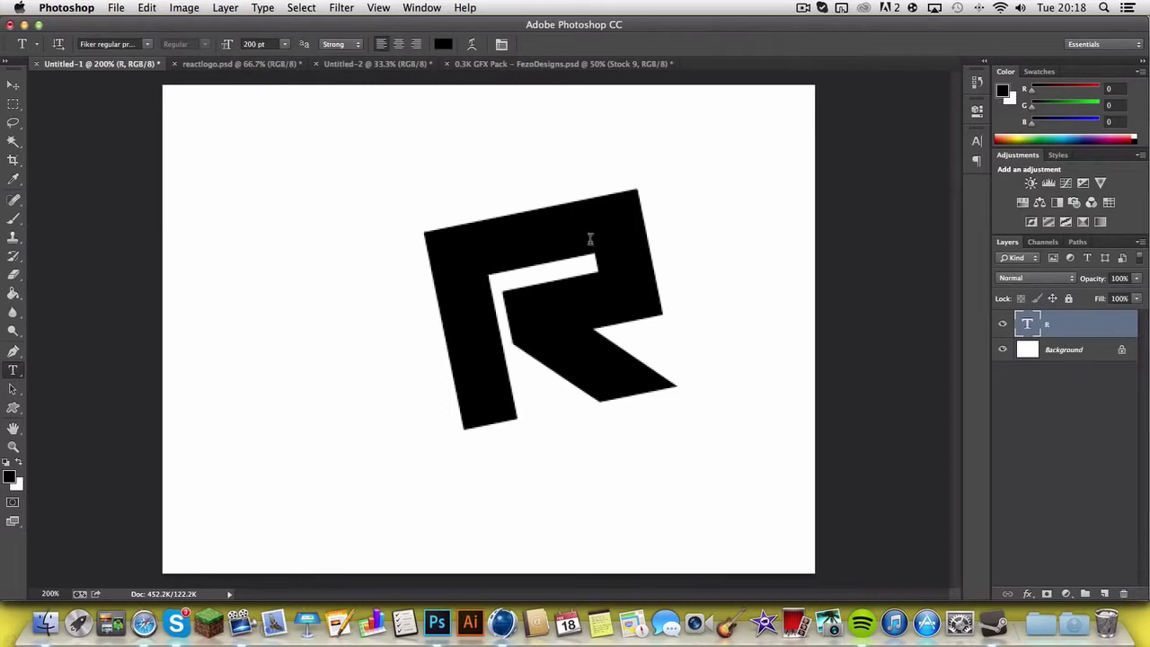
Duplicate the R layer, flip the copy horizontally and place it against the original.
key("super+j")
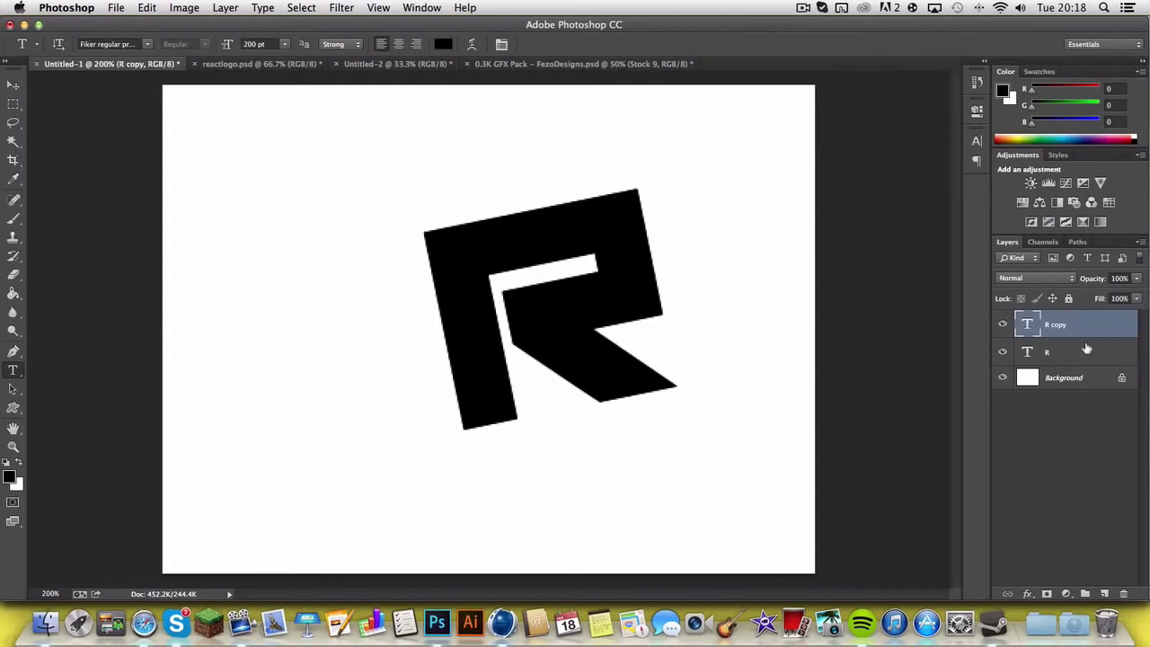
left_click(14, 84)
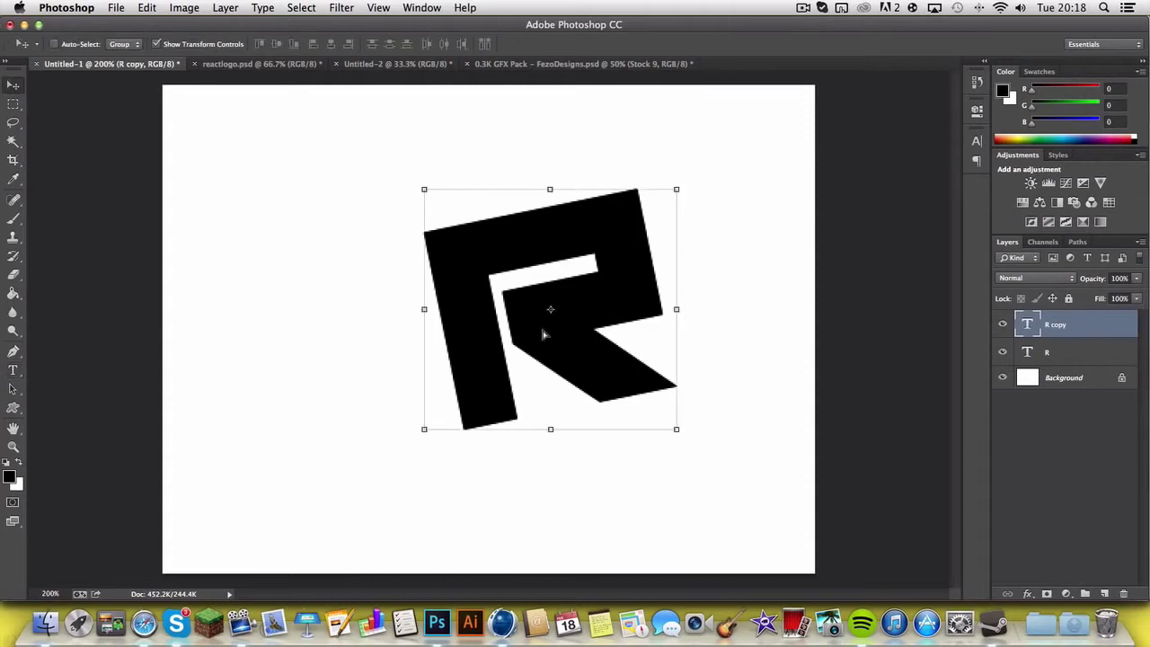
left_click_drag(548, 328, 431, 367)
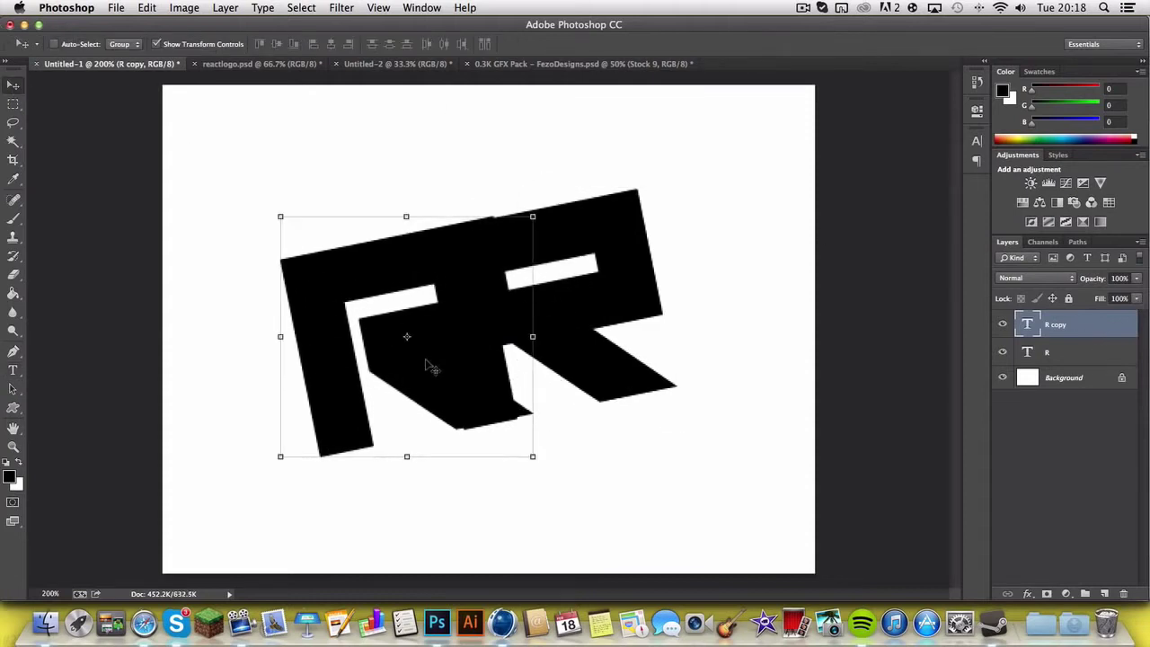
key("super+t")
right_click(485, 386)
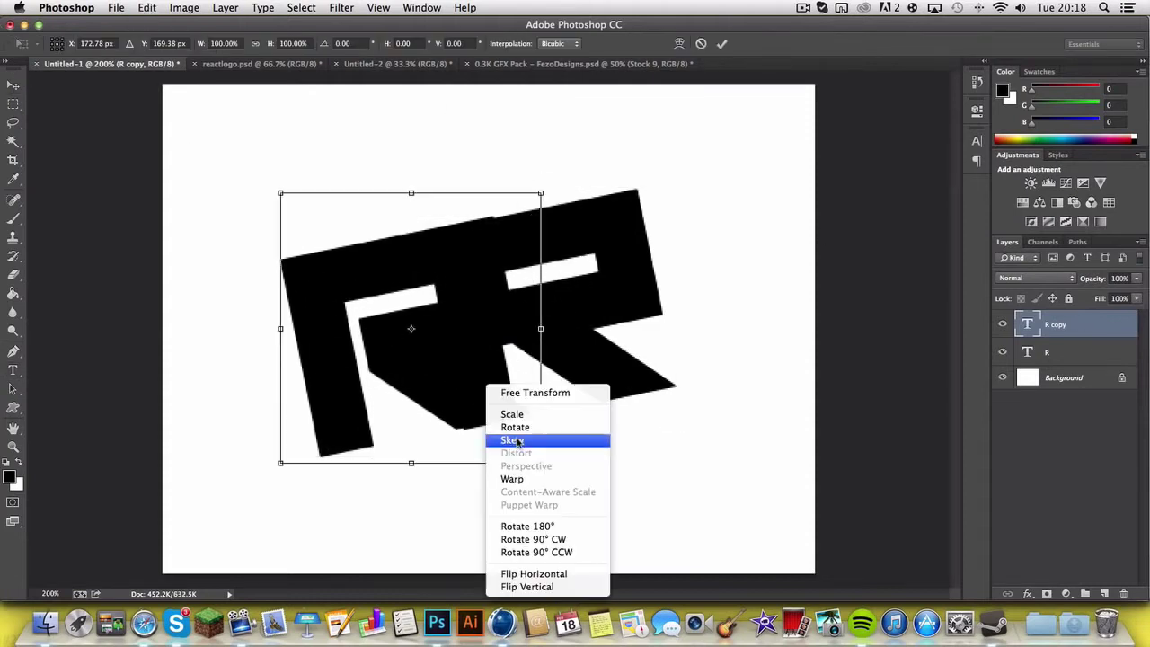
left_click(564, 575)
left_click_drag(446, 315, 410, 313)
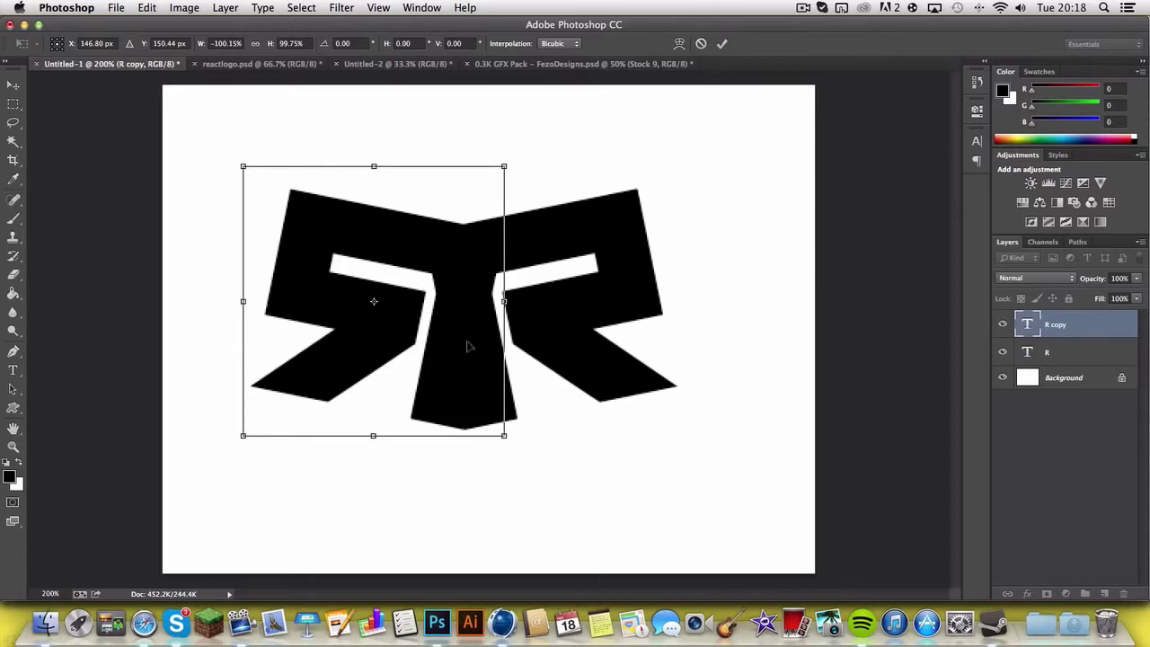
left_click_drag(459, 352, 461, 351)
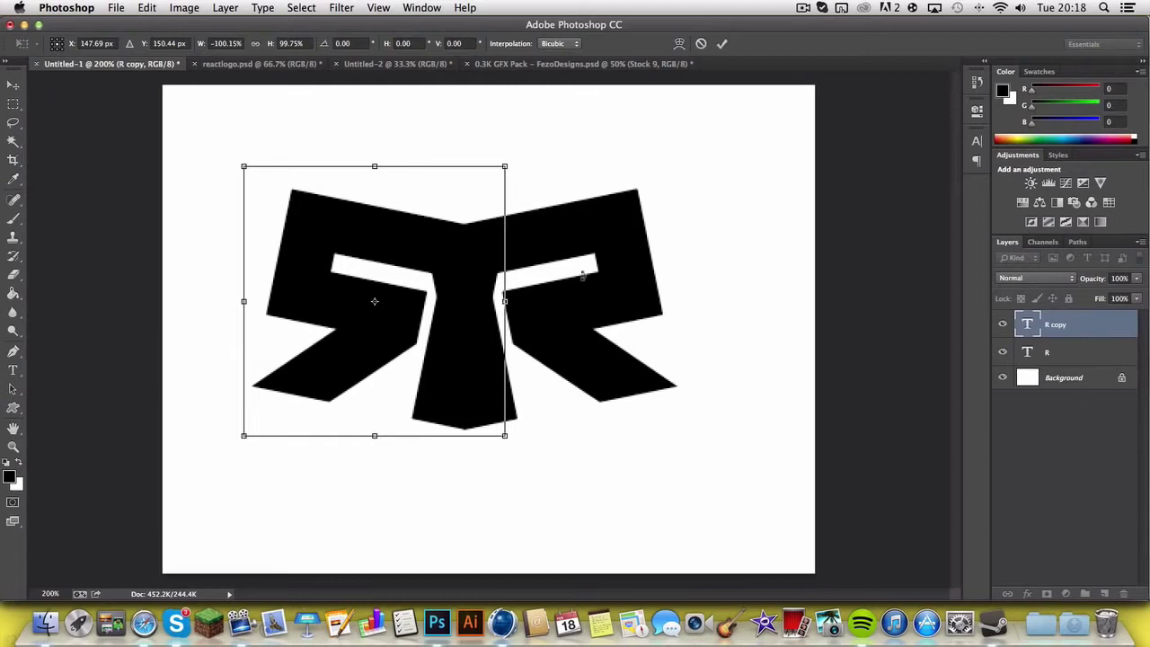
key("Return")
Link the R and R copy layers and move the pair right and up.
left_click(1073, 358)
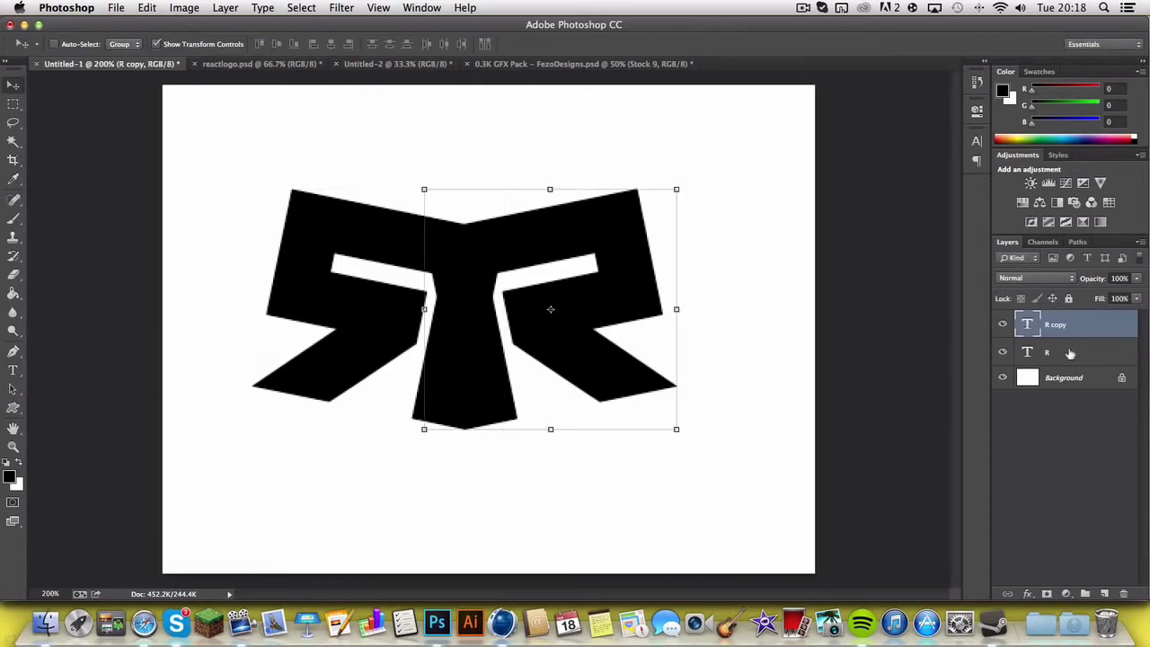
left_click(1070, 327, "shift")
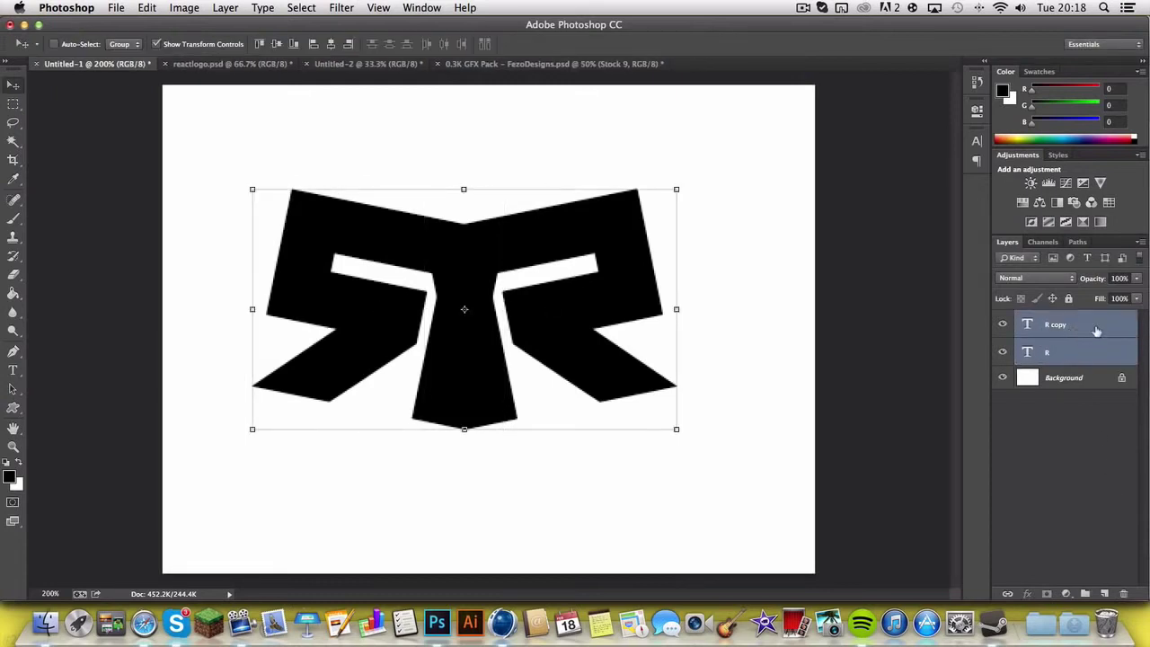
right_click(1096, 342)
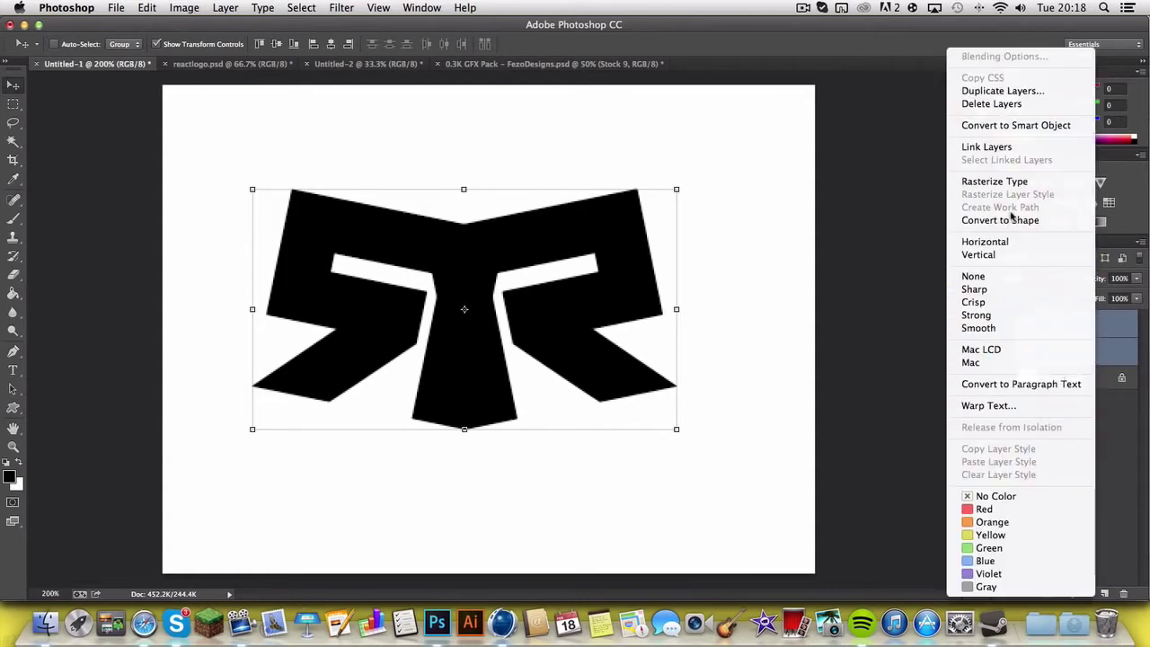
left_click(1004, 144)
left_click_drag(558, 341, 589, 322)
left_click(1048, 460)
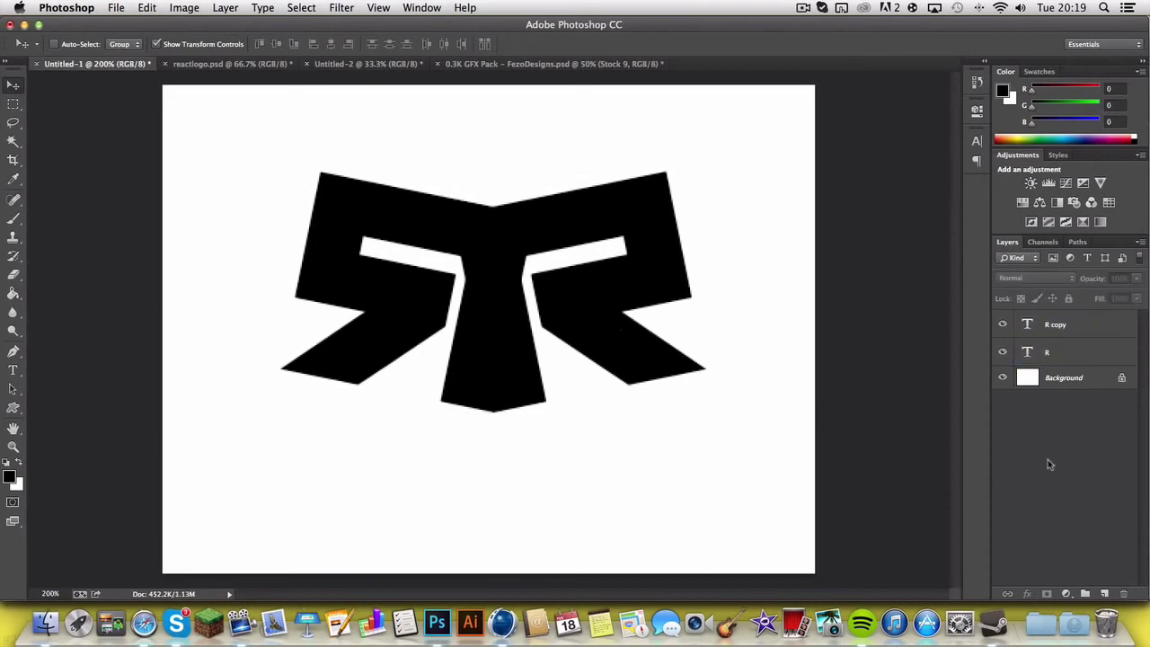
Add Layer 1 and start a Pen path from the logo's bottom tip up the stem.
left_click(1104, 594)
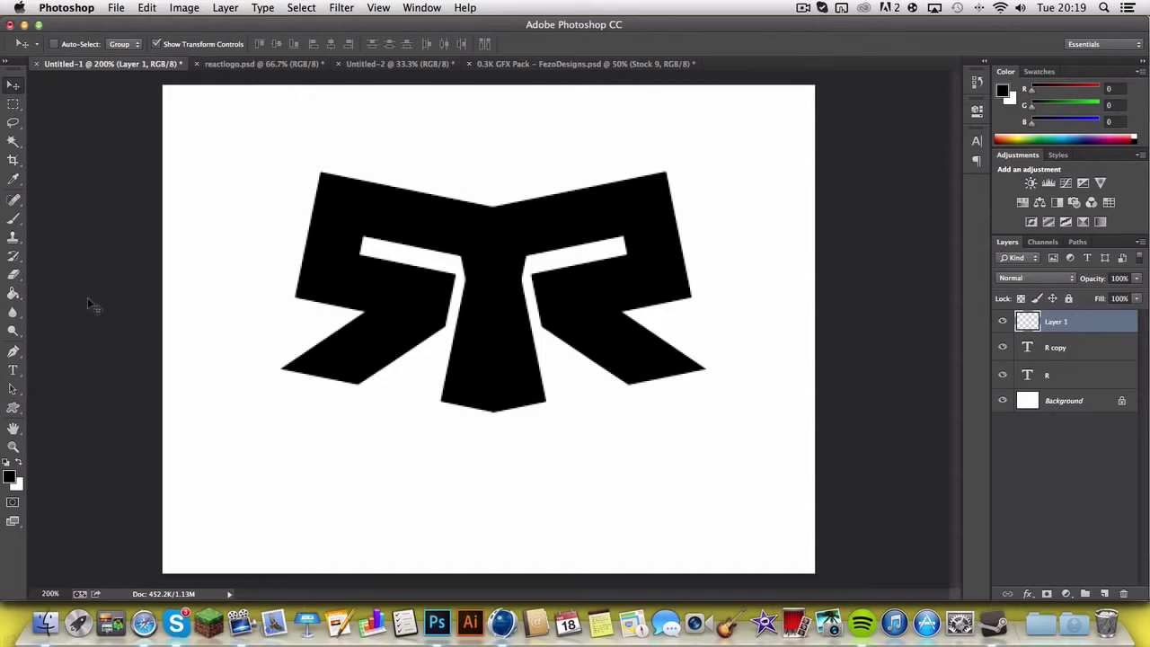
left_click(14, 350)
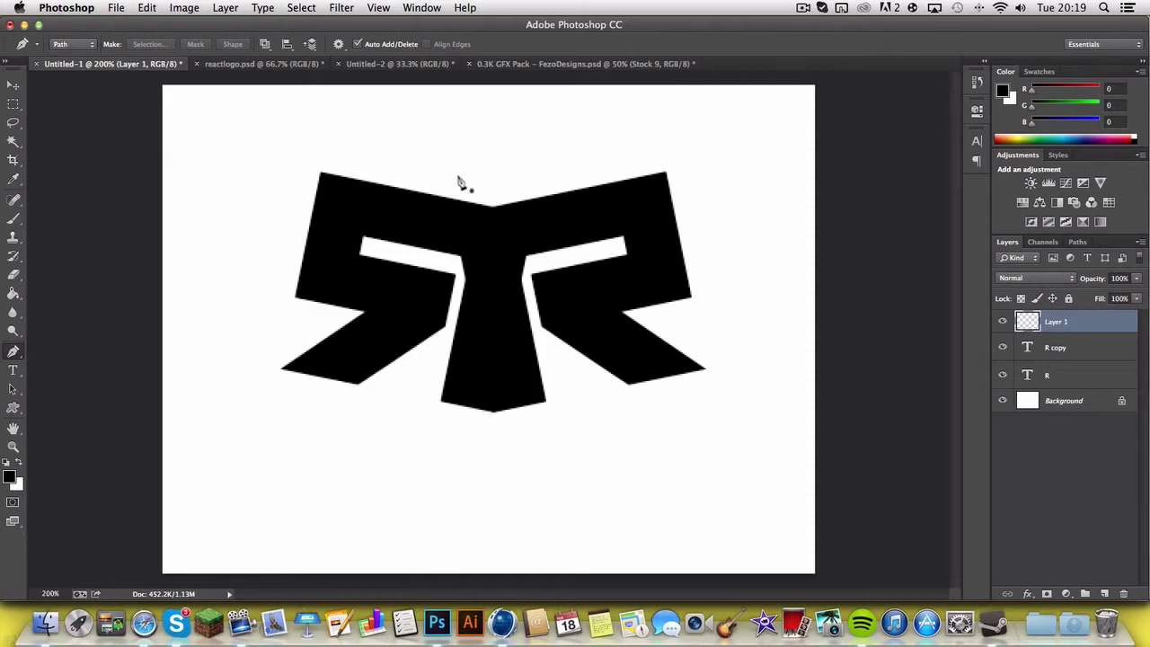
left_click(494, 414)
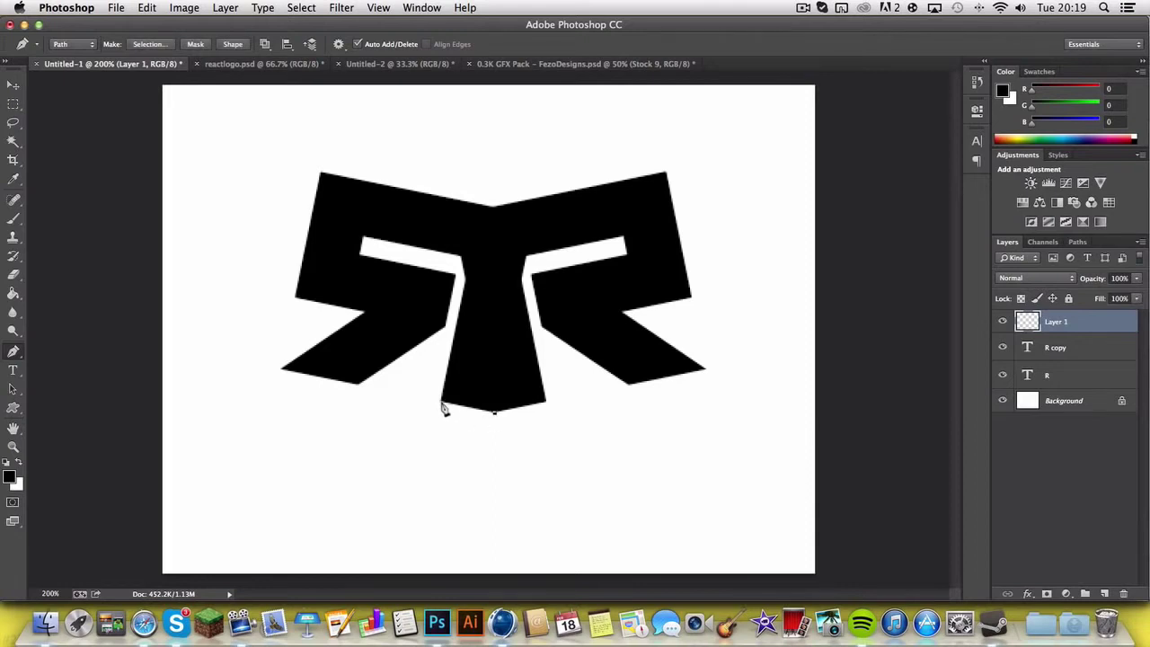
left_click(441, 403)
left_click(465, 280)
left_click(461, 259)
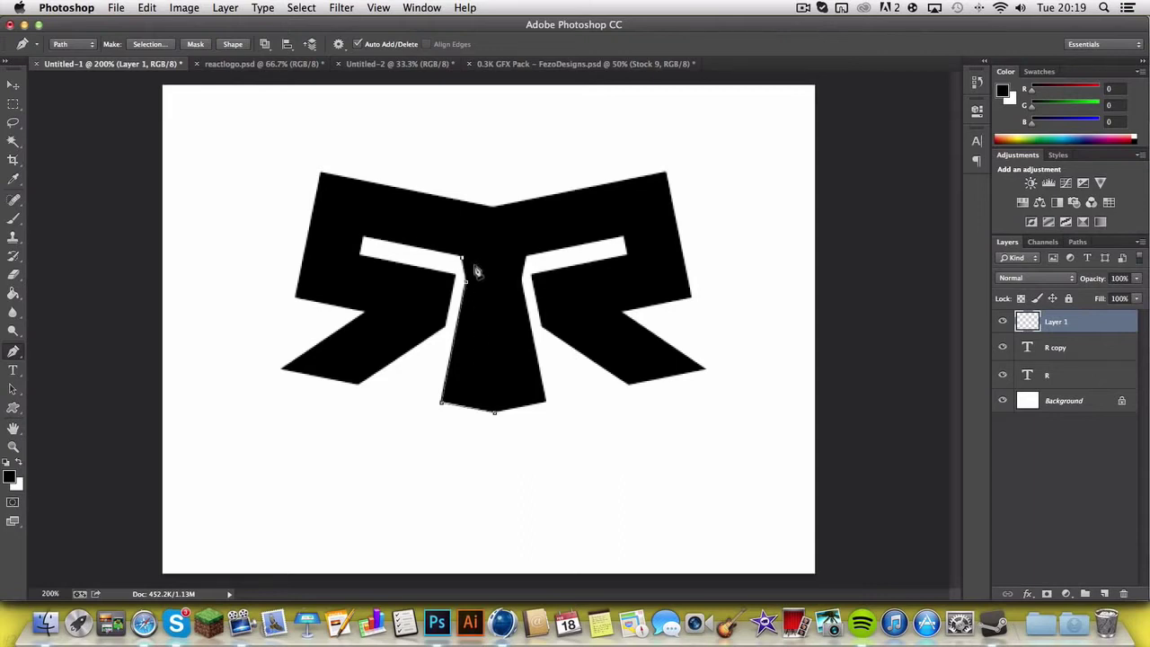
left_click(363, 239)
left_click(359, 255)
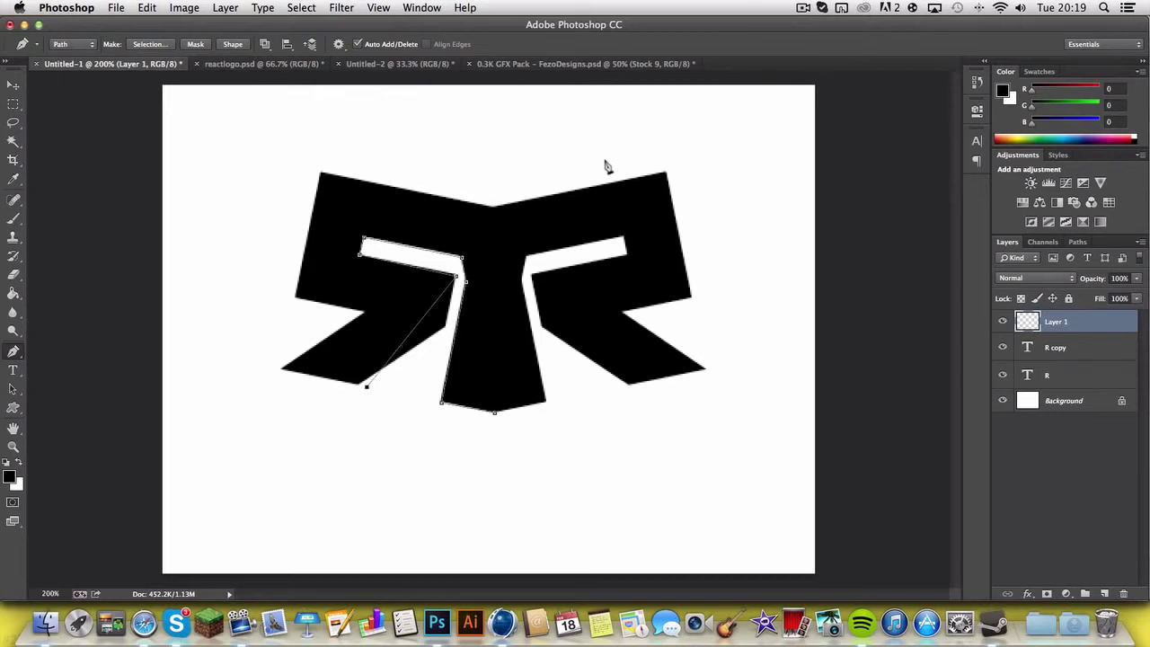
key("super+z")
Continue the path around the legs and top notch, adjusting the slot corners.
left_click(446, 329)
left_click(360, 384)
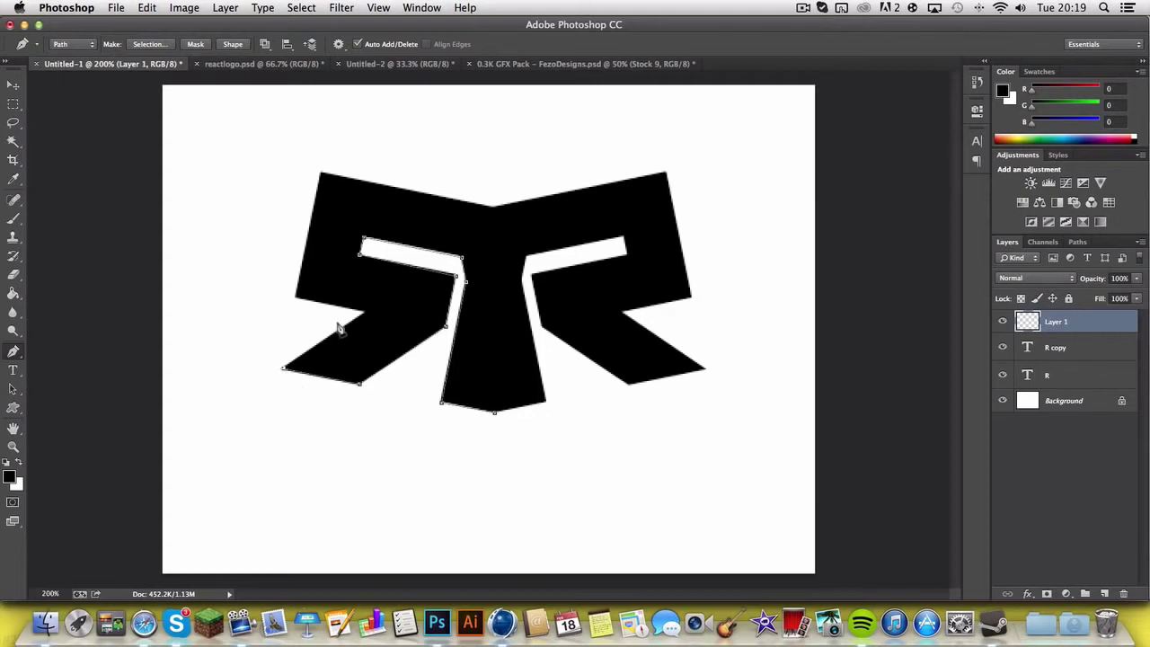
left_click(296, 299)
left_click(322, 174)
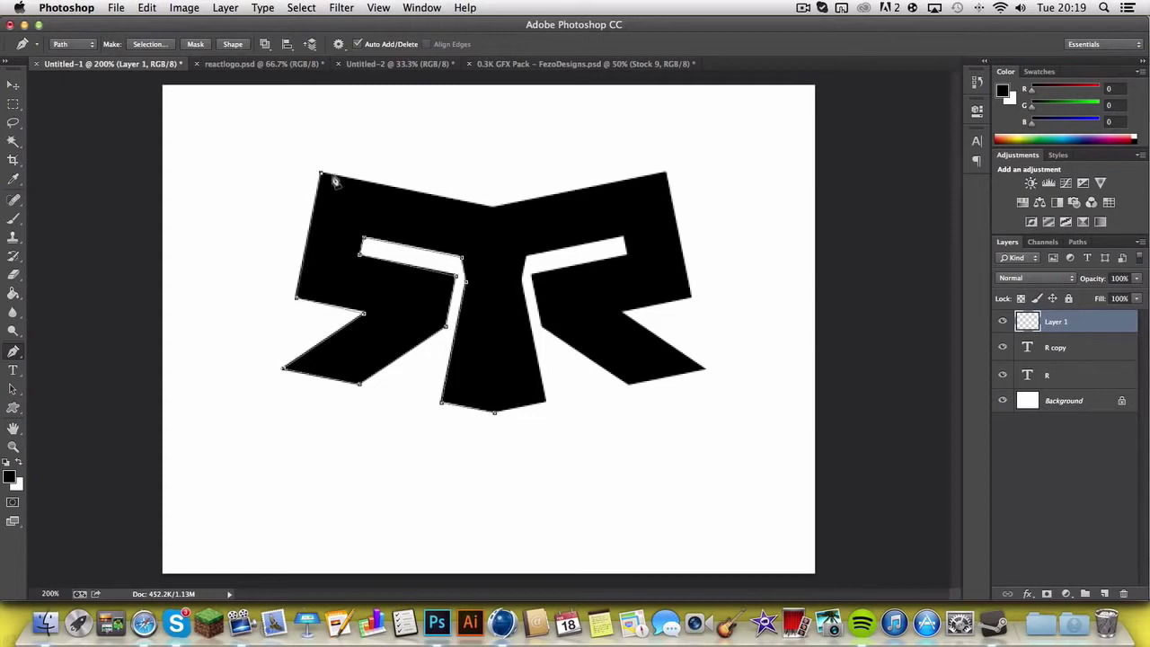
left_click(493, 209)
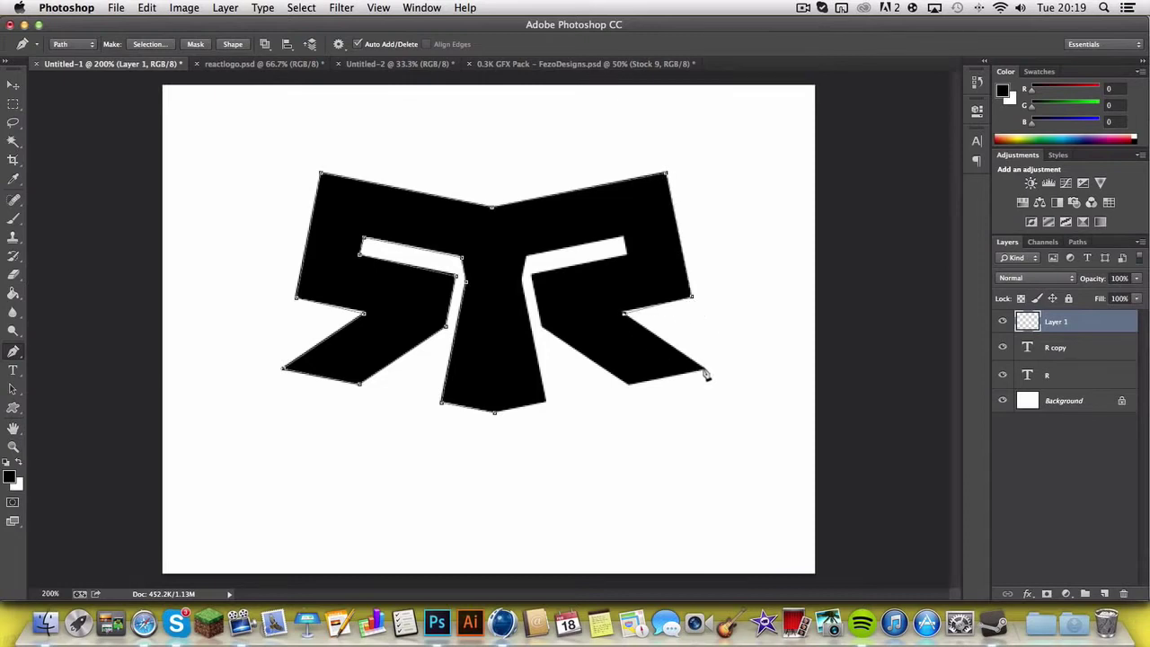
left_click(631, 386)
left_click_drag(629, 261, 623, 251)
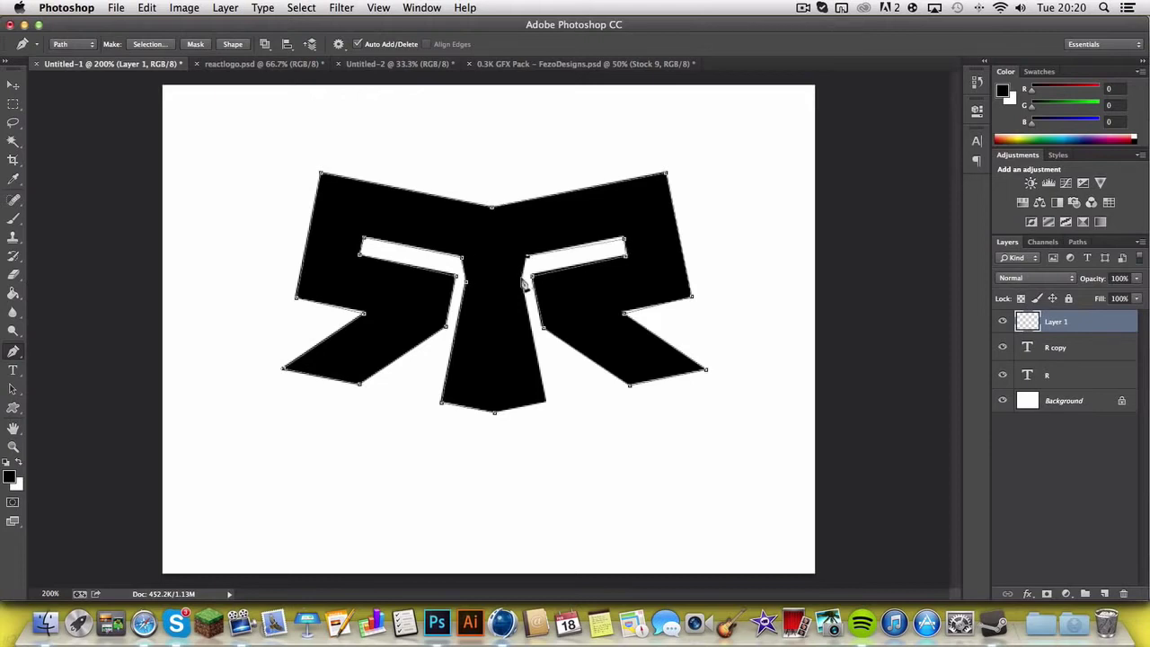
left_click_drag(531, 278, 522, 277)
Export the Work Path to Illustrator as pahtsssss.ai on the Desktop.
left_click(116, 8)
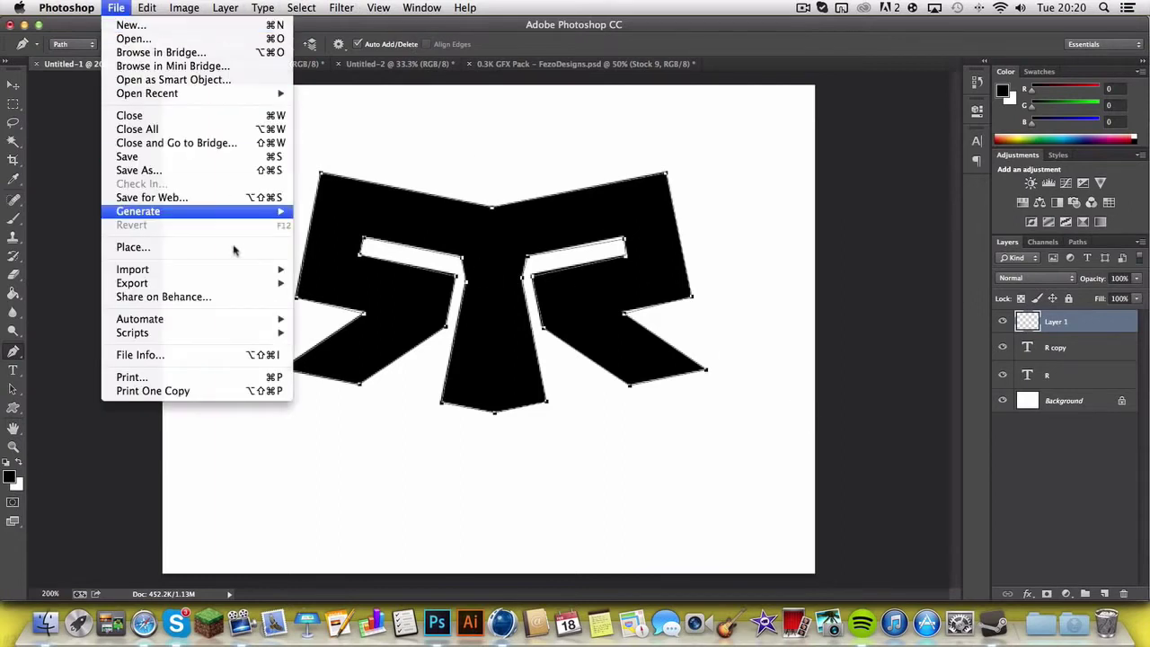
mouse_move(249, 284)
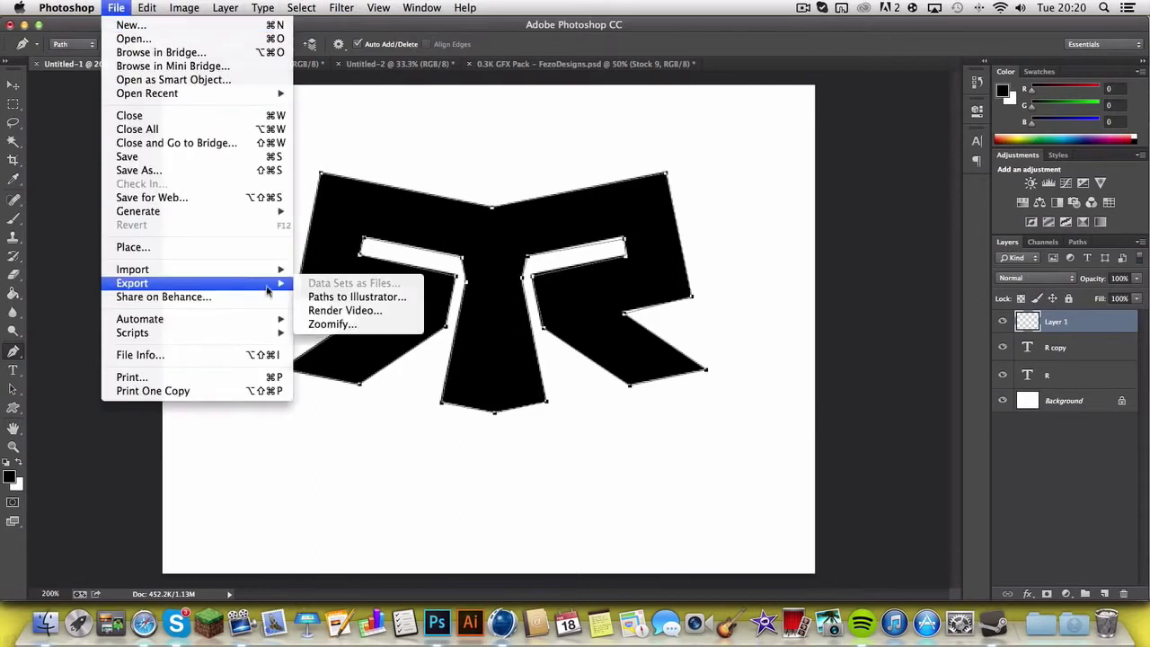
left_click(331, 297)
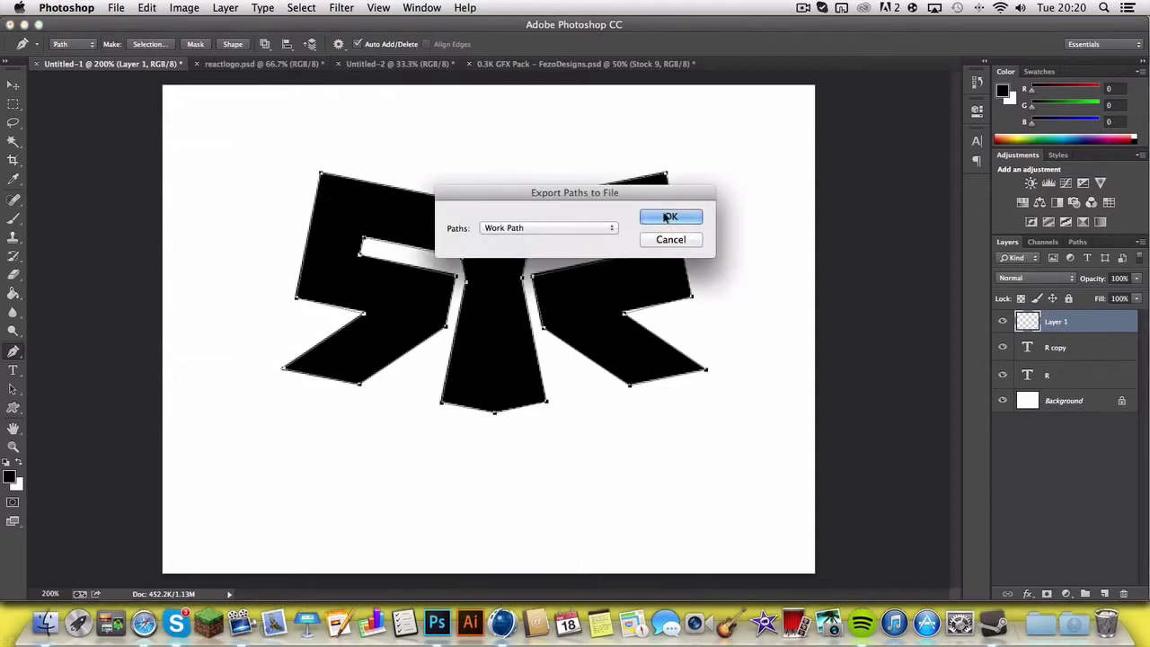
left_click(670, 217)
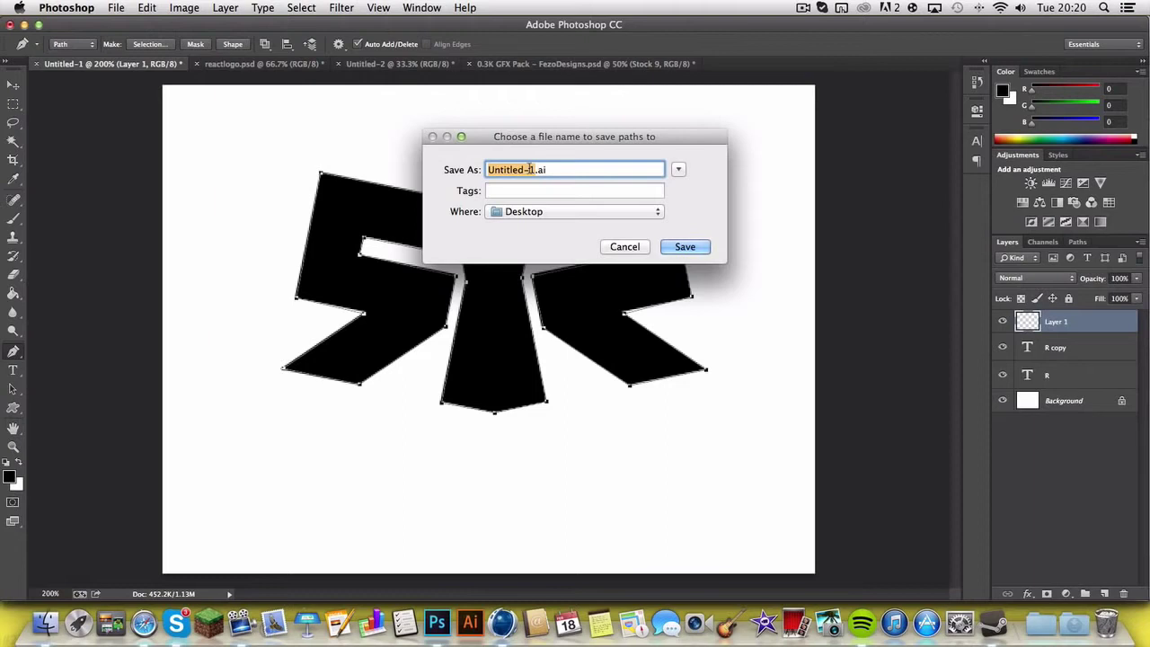
type("pahtsssss")
left_click(693, 249)
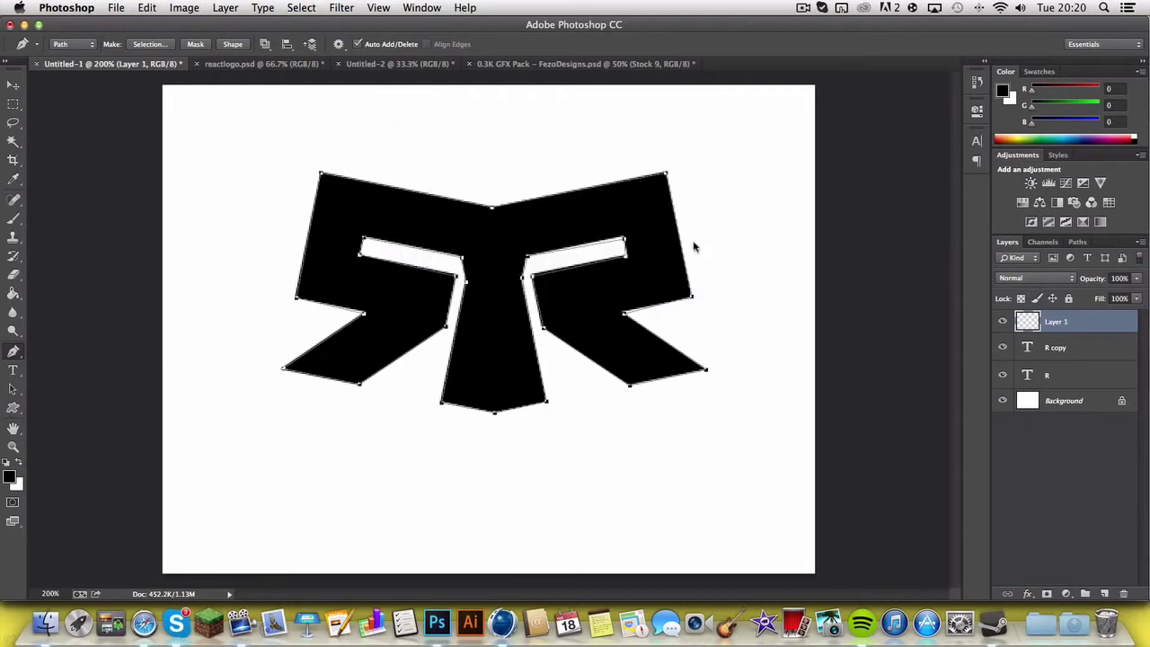
Select both R layers, hide the work path outline, then deselect the layers.
left_click(1064, 347)
left_click(1074, 378)
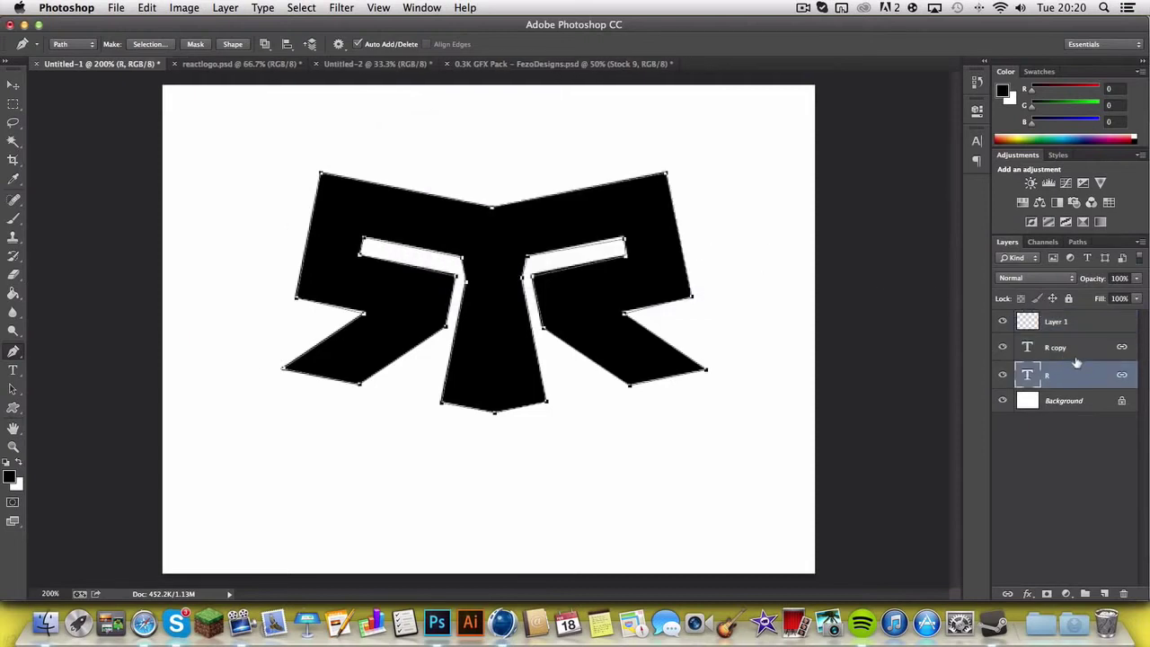
left_click(1075, 350)
left_click(1074, 372)
left_click(1070, 353, "shift")
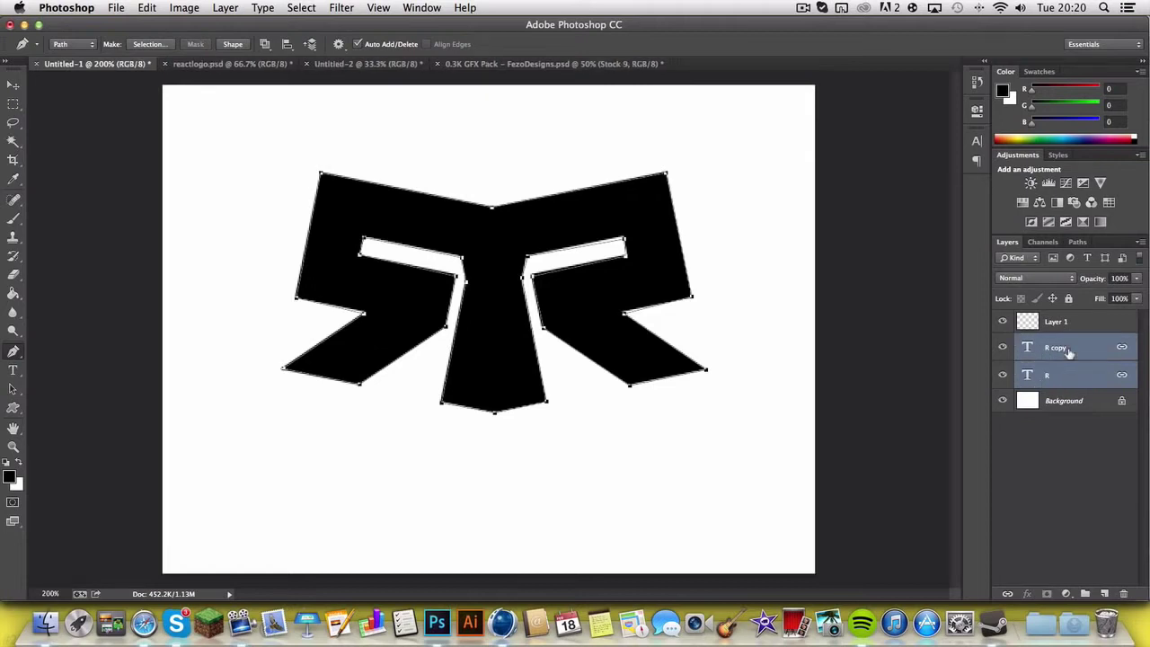
key("Return")
left_click(1090, 455)
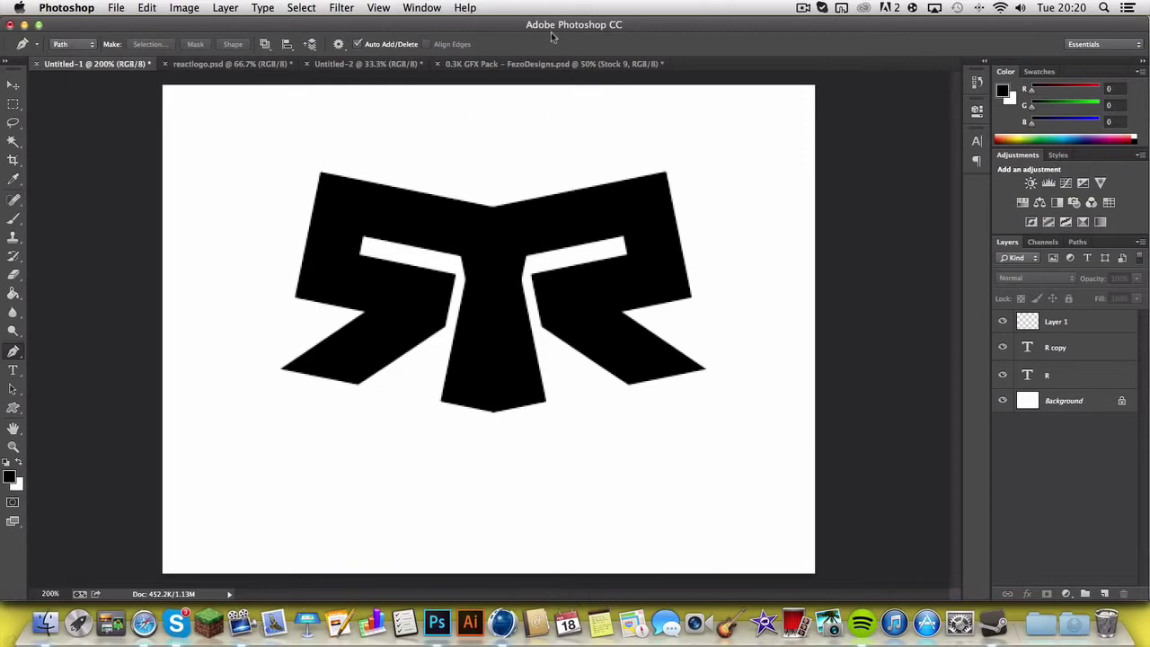
Launch Cinema 4D, minimize it, Photoshop, chat and browser, and dismiss the advert and notification.
left_click(510, 622)
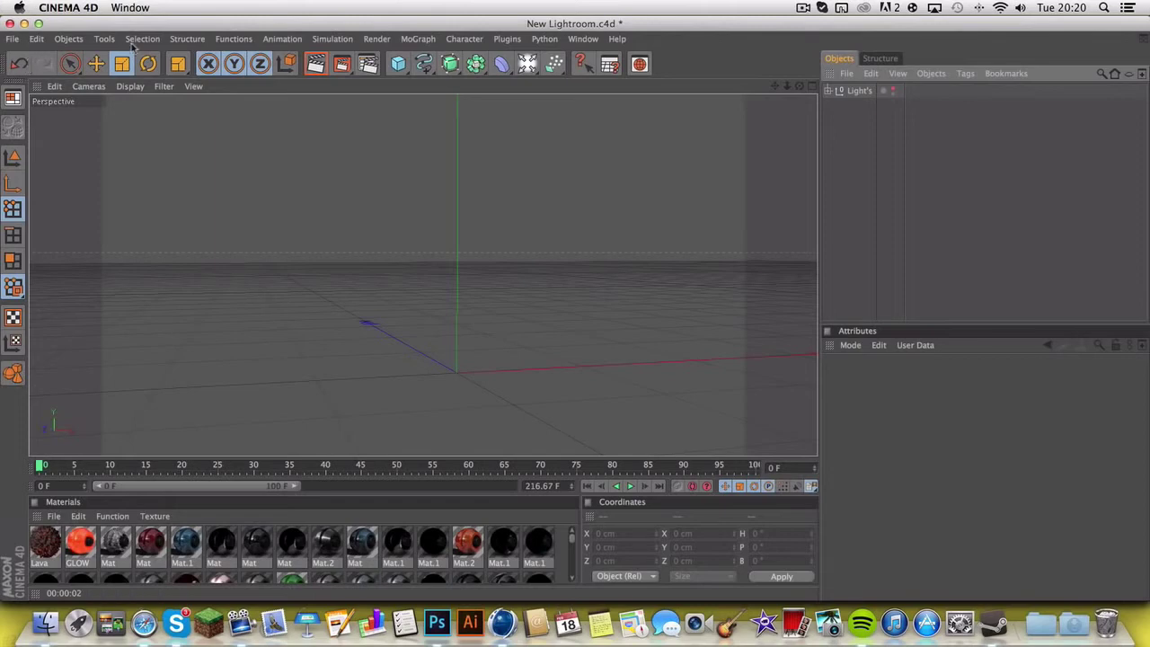
left_click(24, 23)
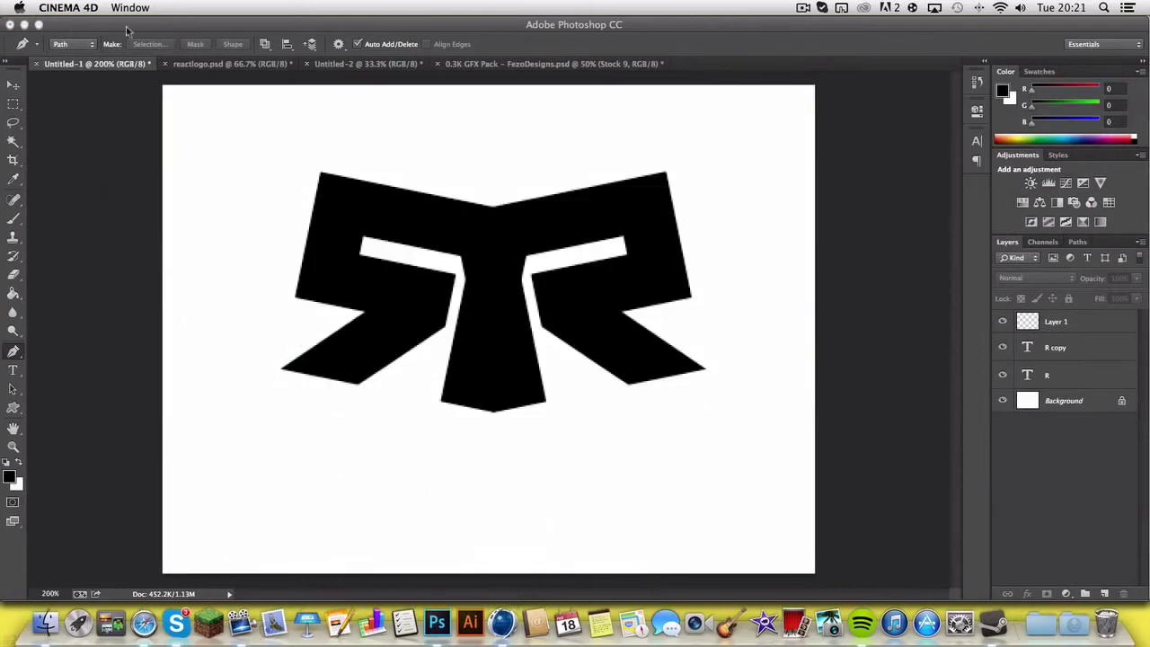
left_click(24, 24)
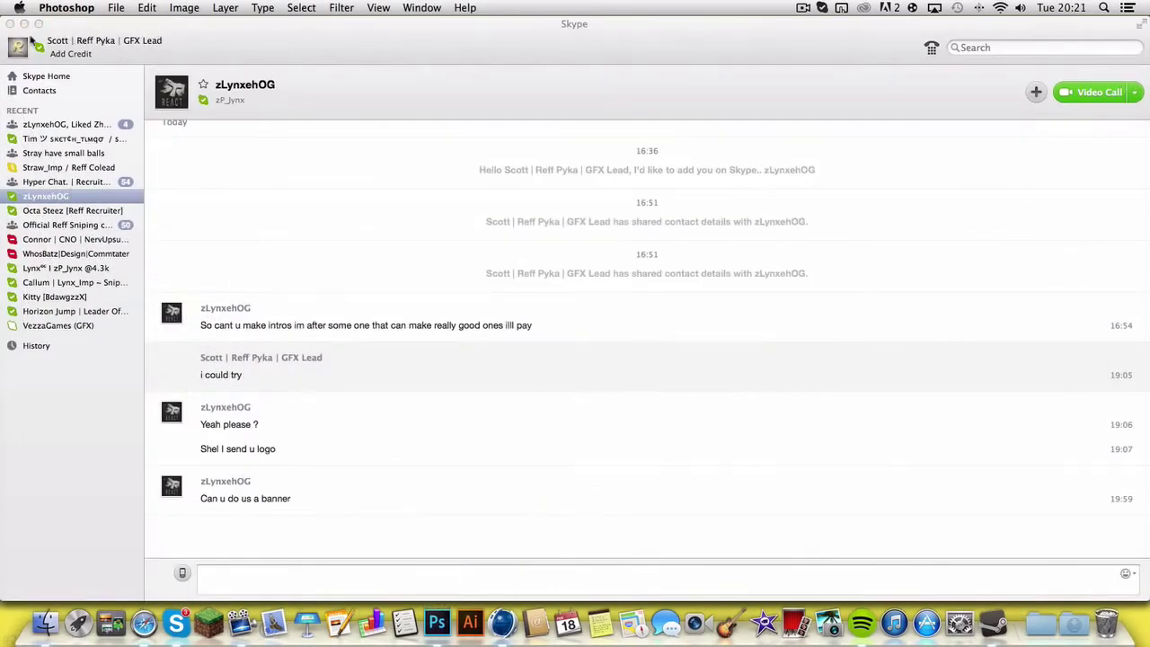
left_click(24, 25)
left_click(24, 23)
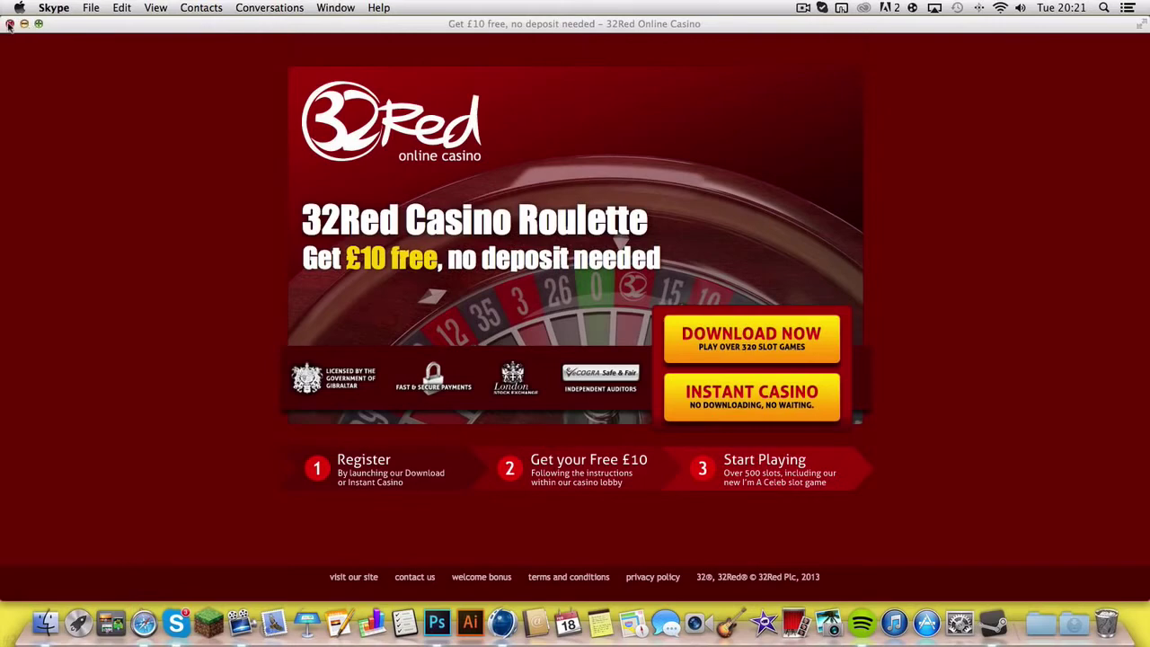
left_click(10, 25)
left_click(600, 340)
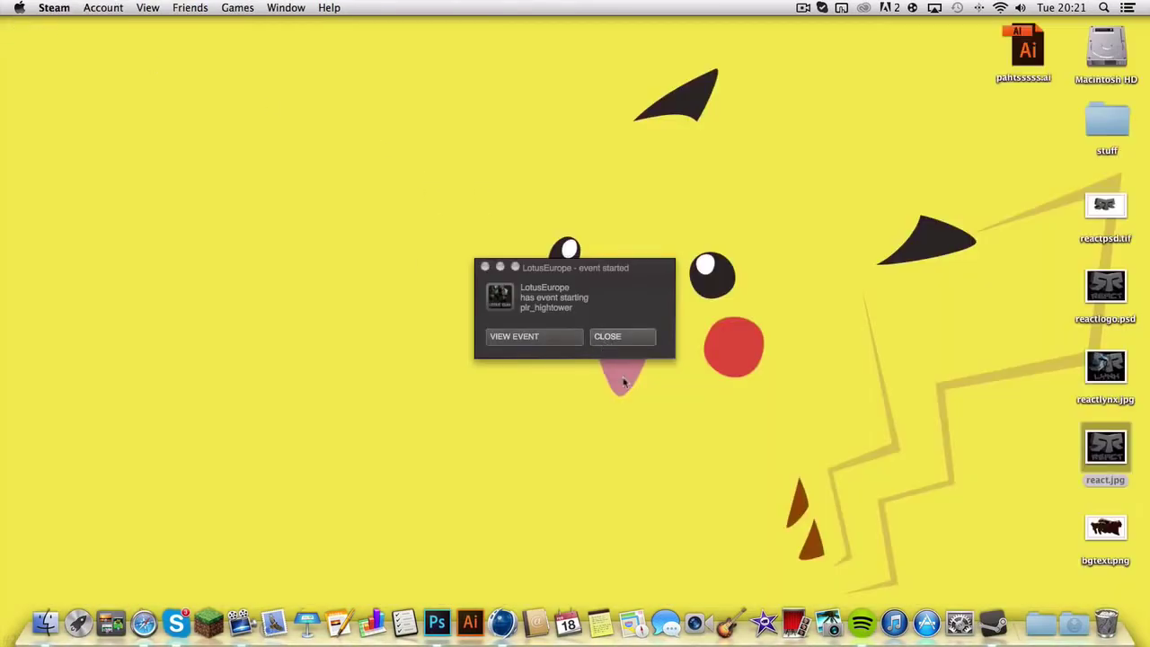
left_click(623, 344)
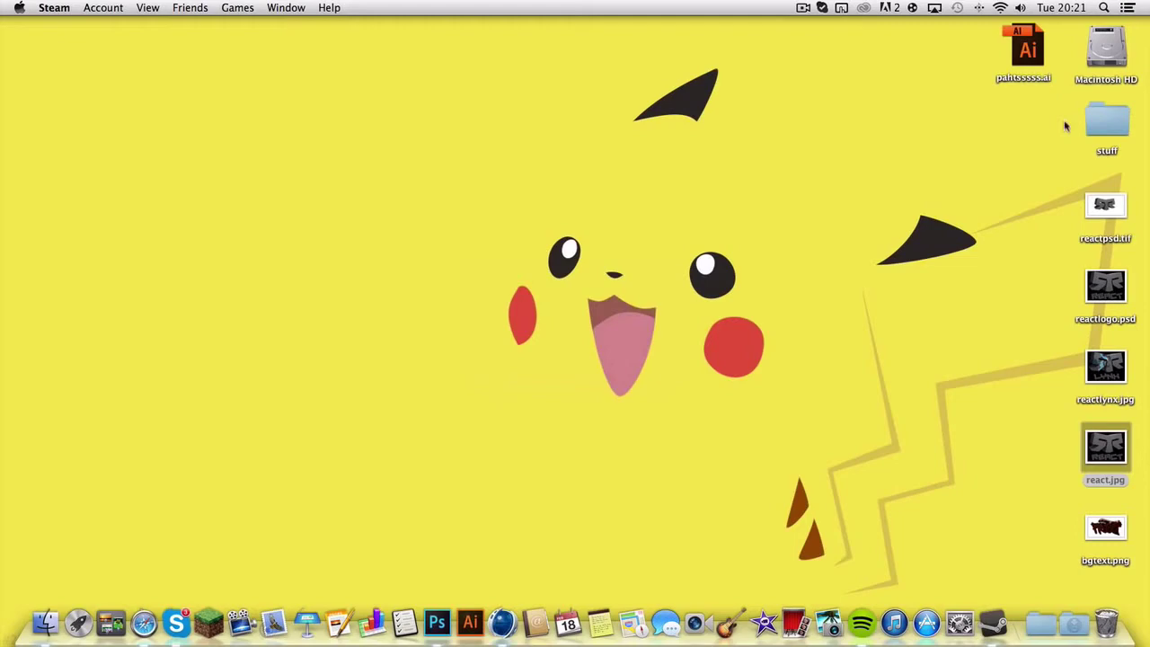
Import pahtsssss.ai into Cinema 4D at the default scale.
left_click(502, 622)
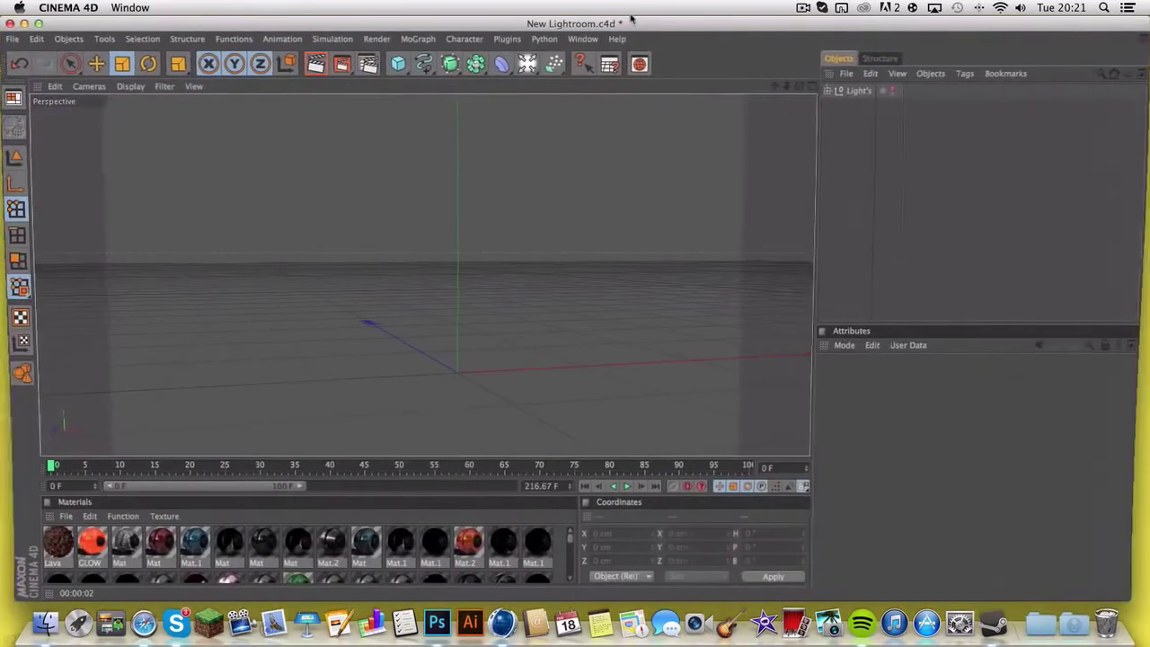
left_click_drag(629, 18, 459, 4)
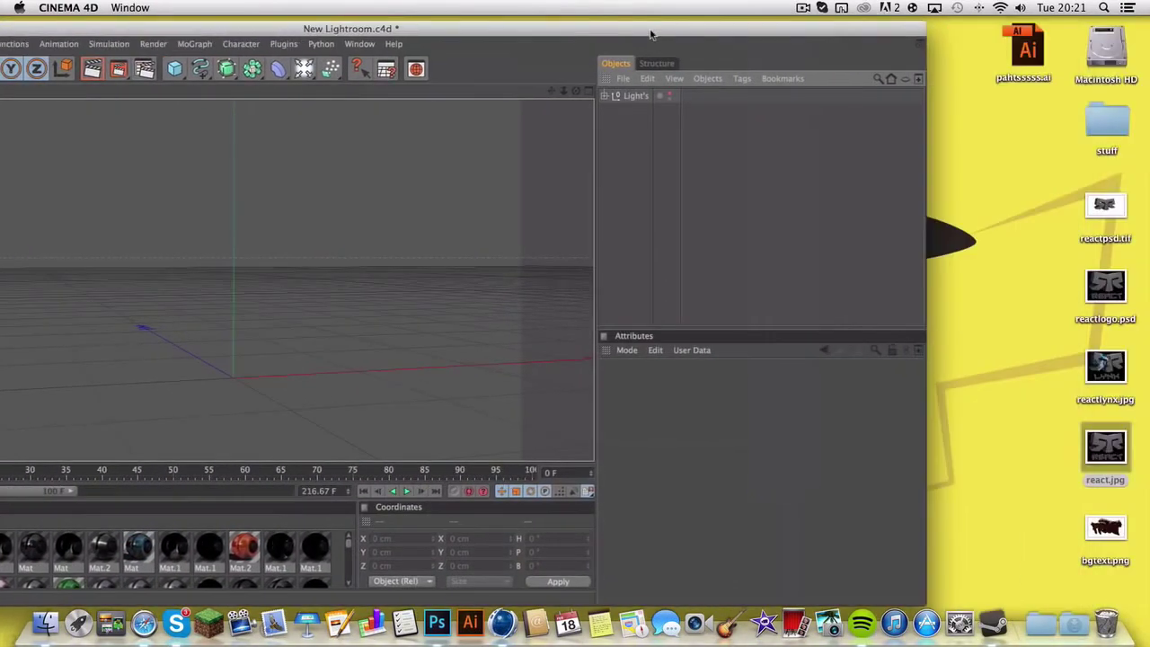
left_click_drag(1029, 41, 375, 265)
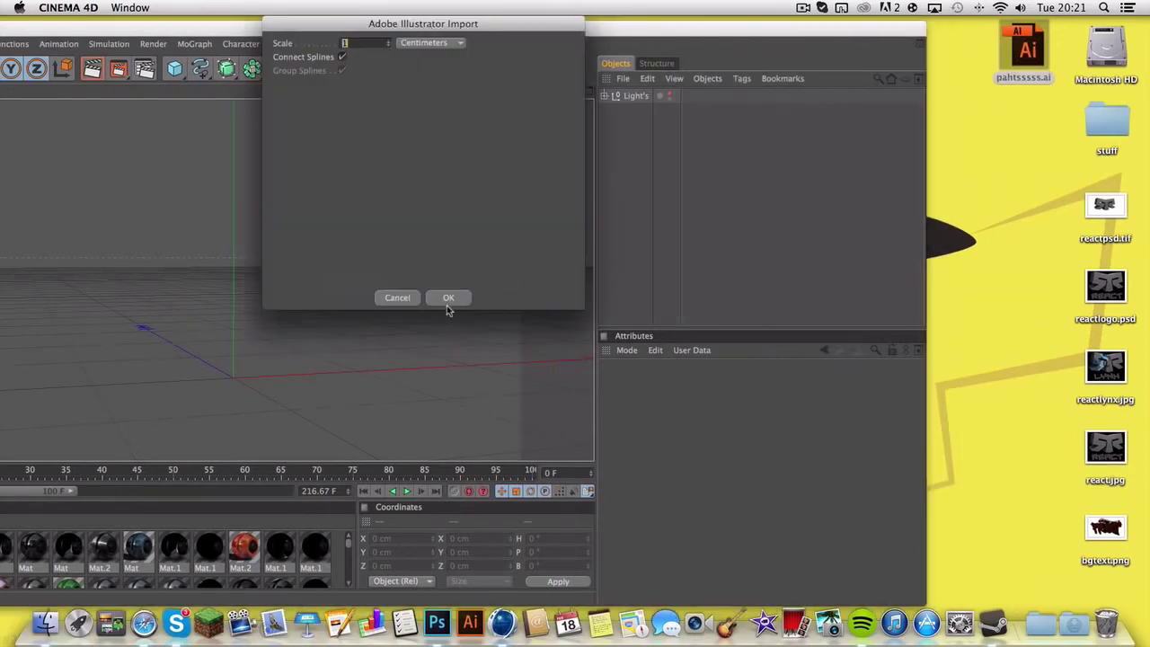
left_click(447, 299)
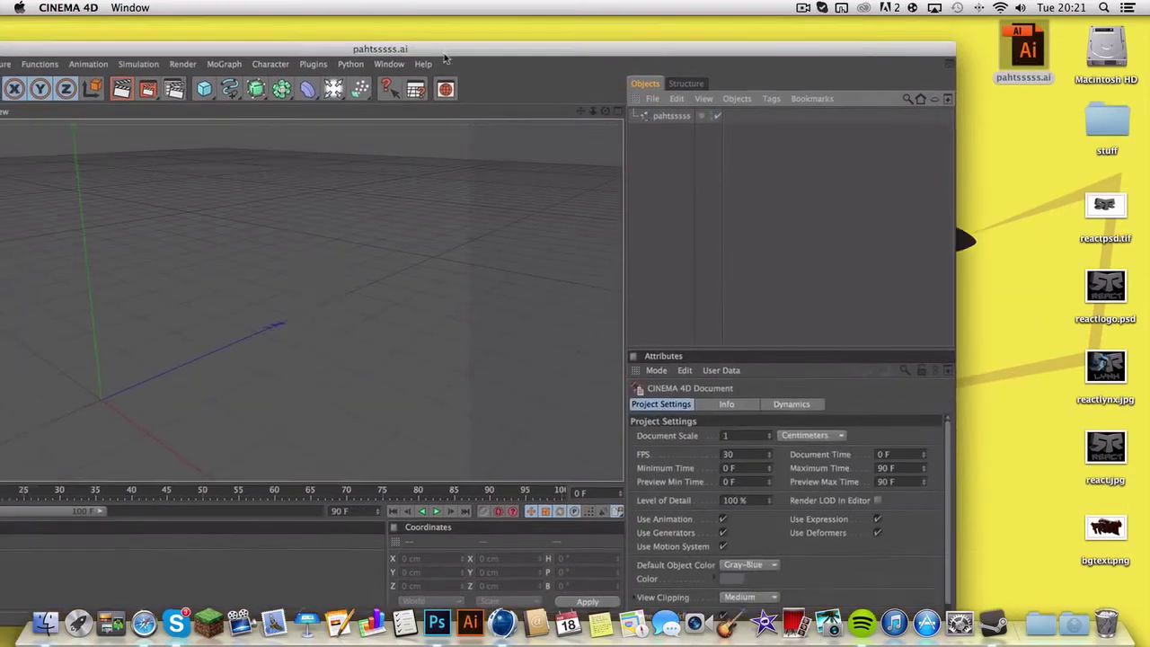
left_click_drag(405, 27, 530, 120)
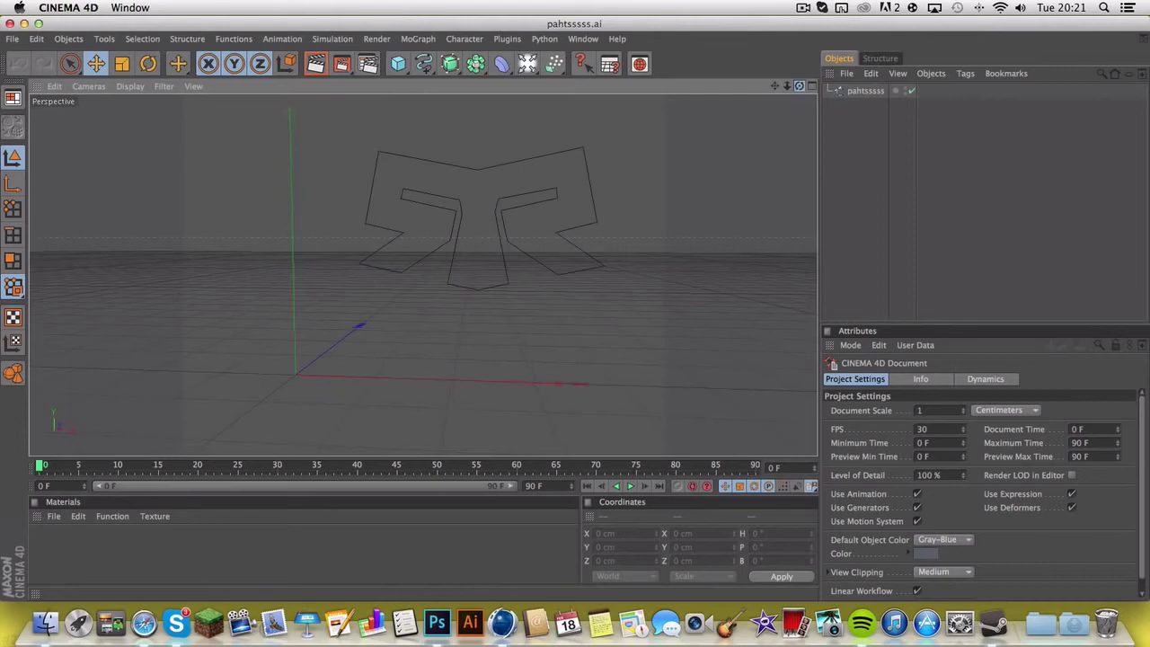
Move the imported emblem spline left toward the scene centre and preview-render it.
left_click_drag(799, 86, 799, 86)
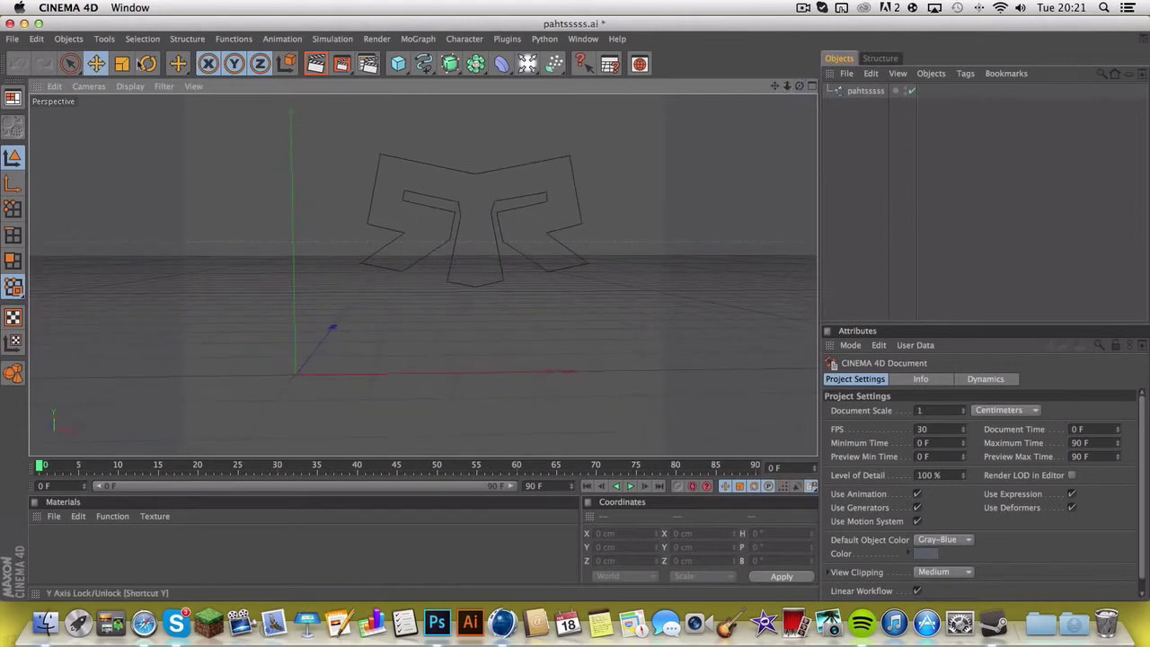
left_click(97, 64)
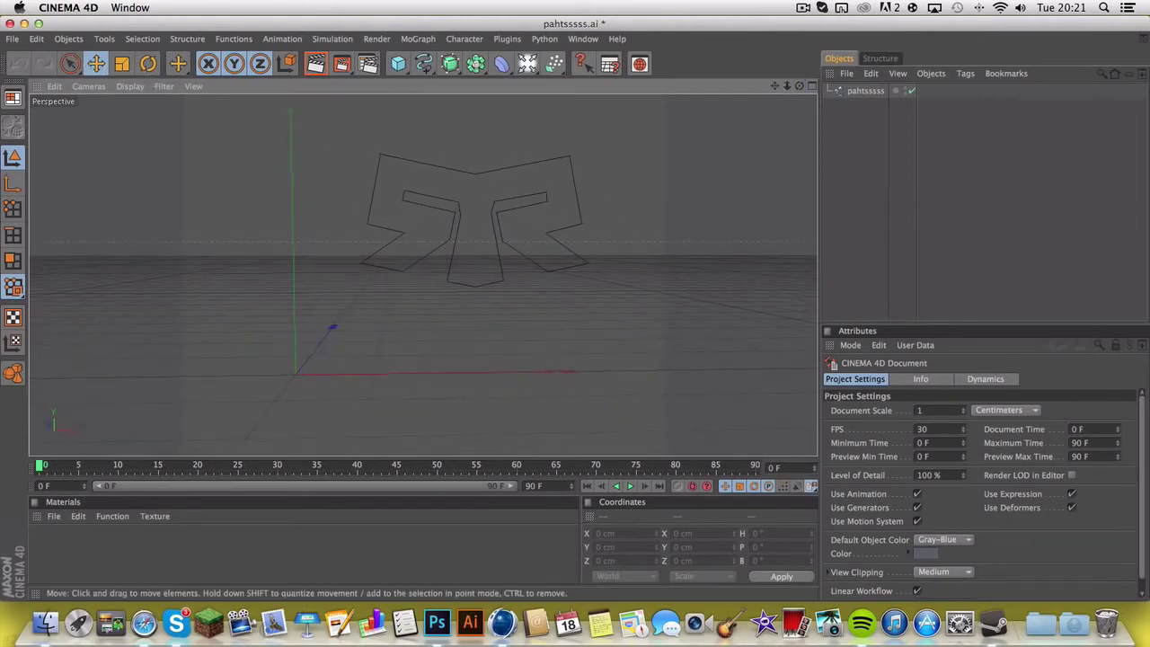
left_click(865, 91)
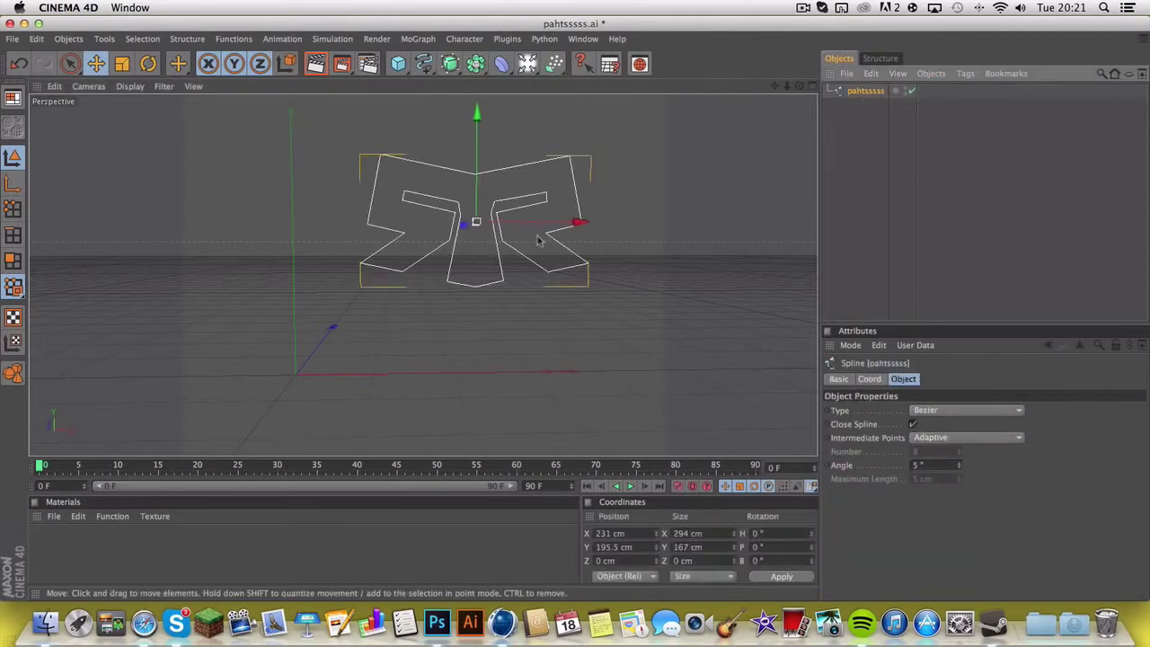
left_click_drag(540, 240, 364, 297)
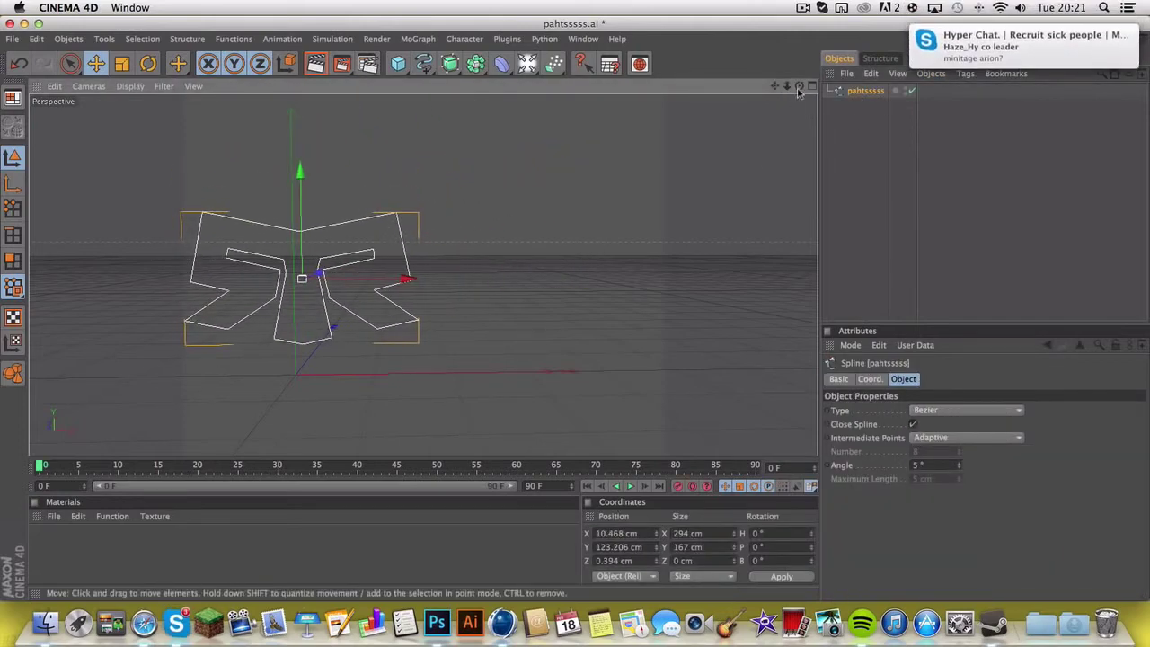
left_click_drag(799, 92, 759, 85)
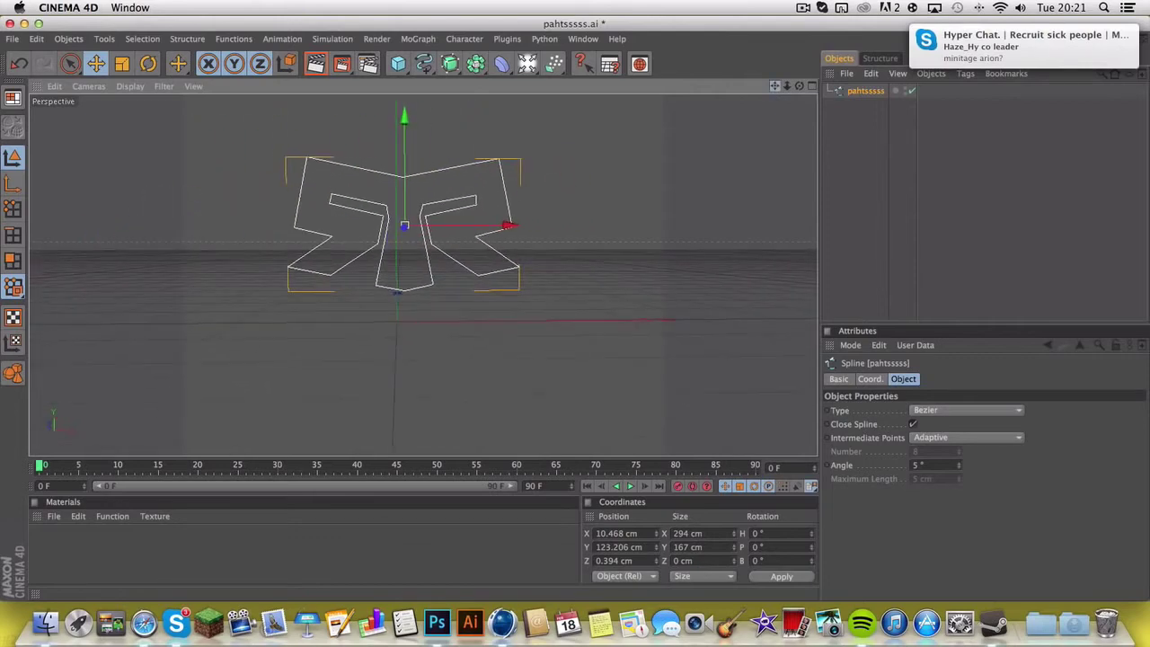
left_click(315, 63)
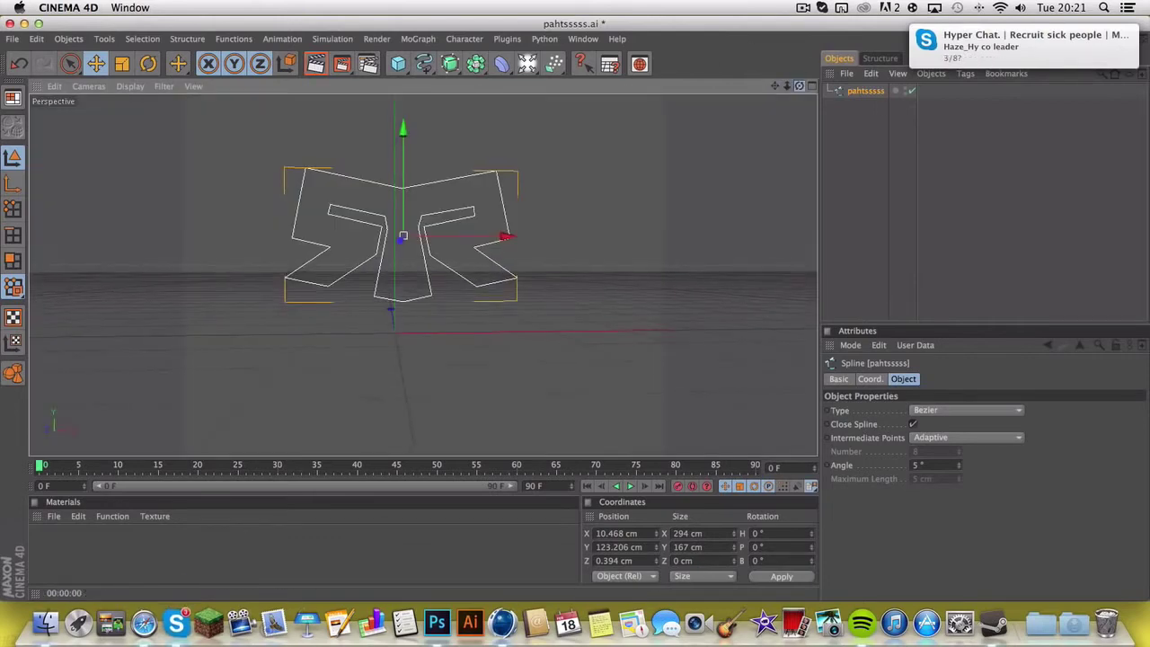
left_click(799, 86)
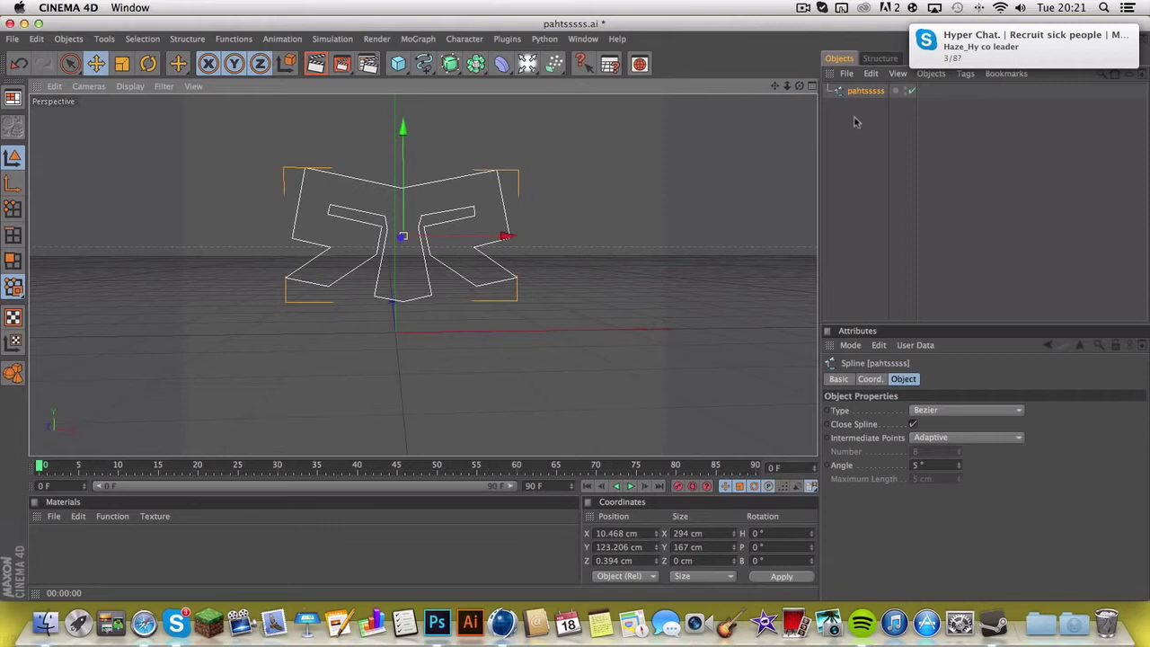
left_click(855, 122)
Add an Extrude NURBS and nest the emblem spline inside it.
left_click(854, 93)
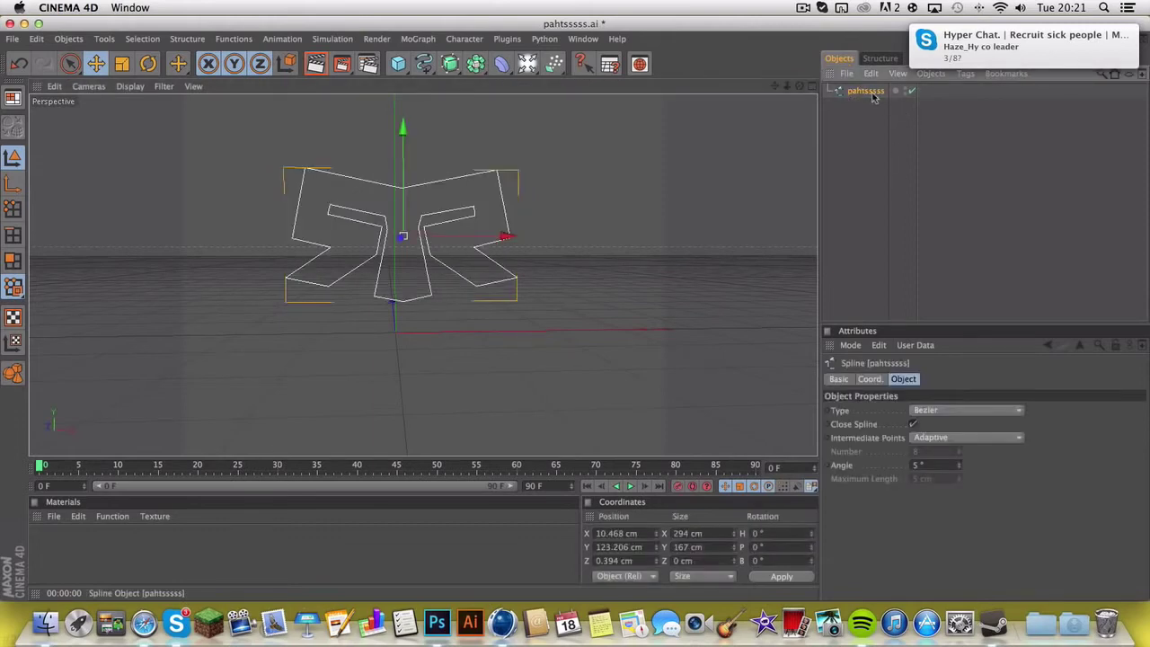
left_click(448, 63)
left_click(588, 78)
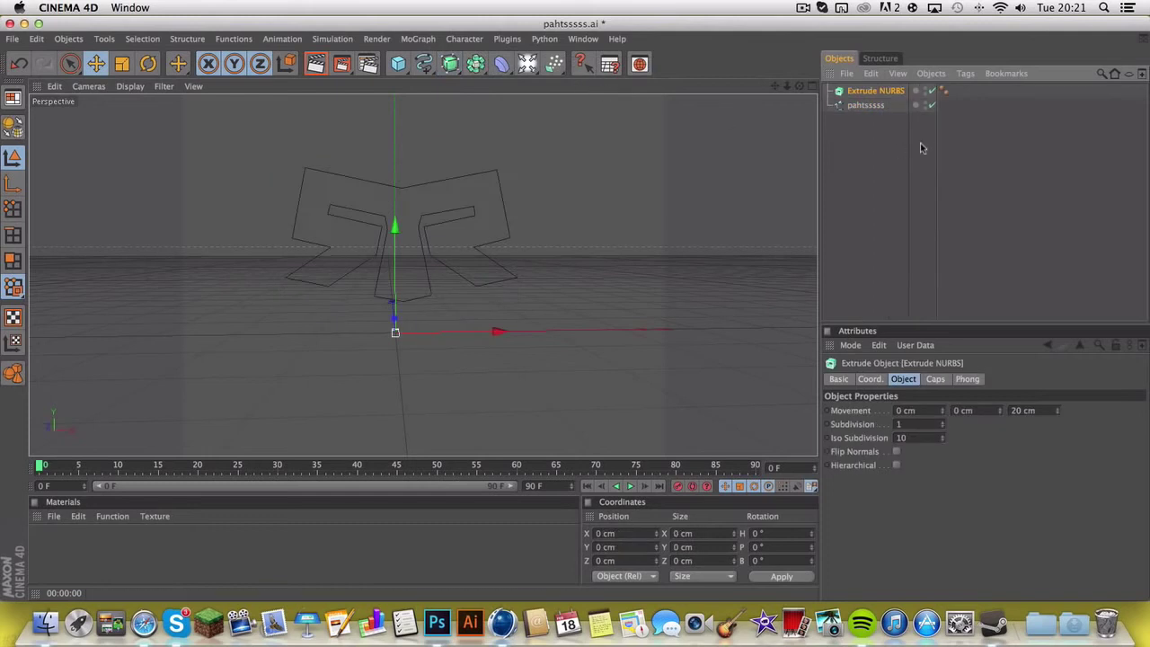
left_click_drag(869, 113, 870, 92)
left_click(883, 158)
left_click_drag(799, 86, 7, 34)
Deepen the extrusion to 145.31 cm and apply the Reflective Balls material.
left_click(121, 63)
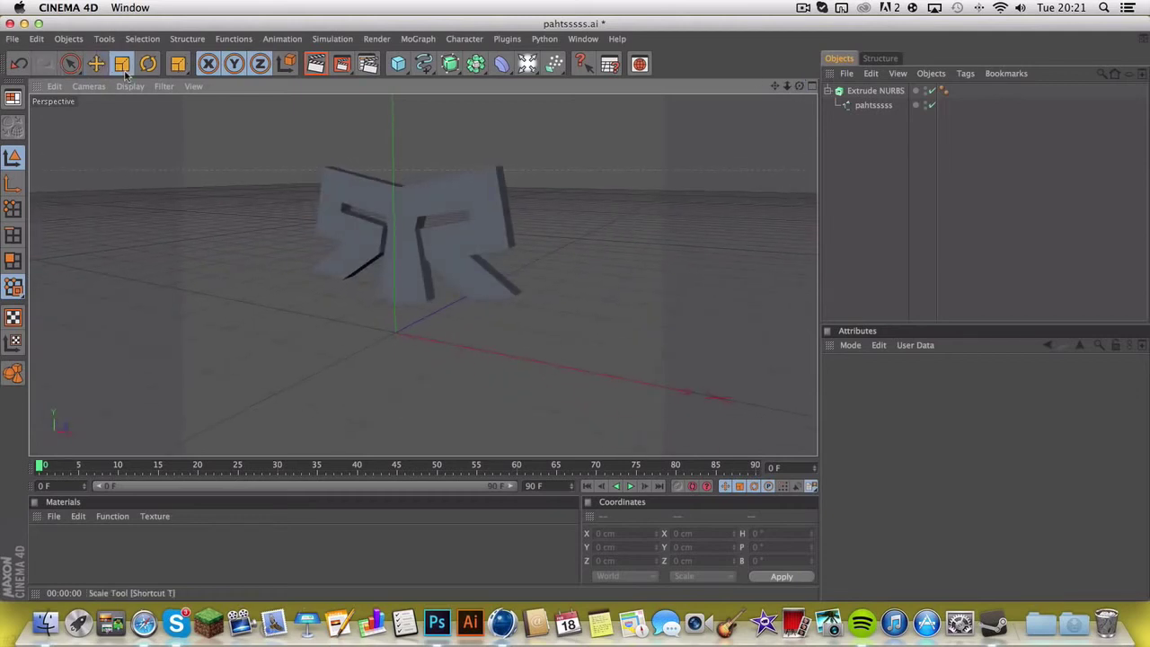
left_click(890, 92)
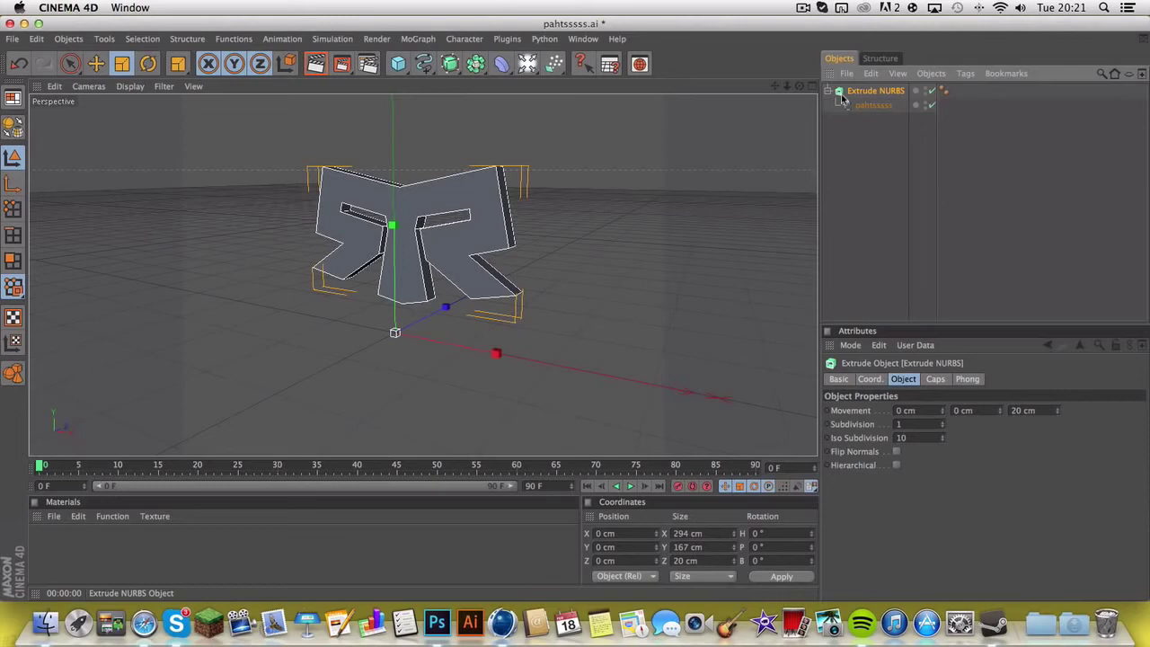
left_click_drag(444, 308, 442, 304)
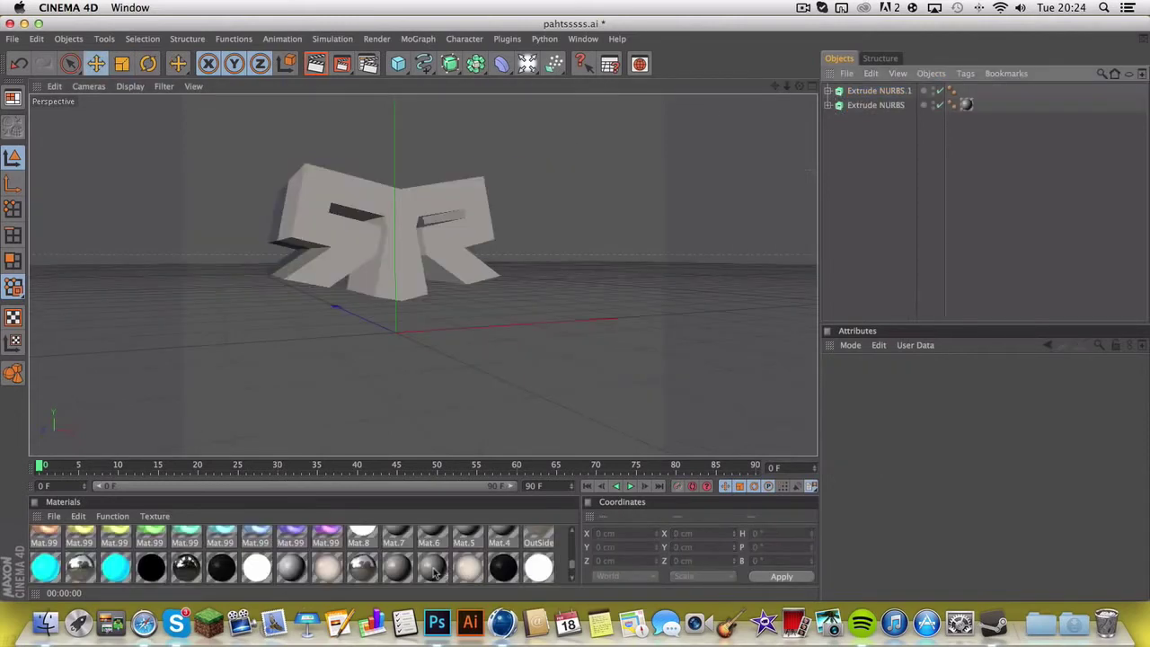
left_click_drag(435, 575, 431, 538)
Delete the duplicate Extrude NURBS.1 and the logo's material tag.
scroll(503, 543, "up", 5)
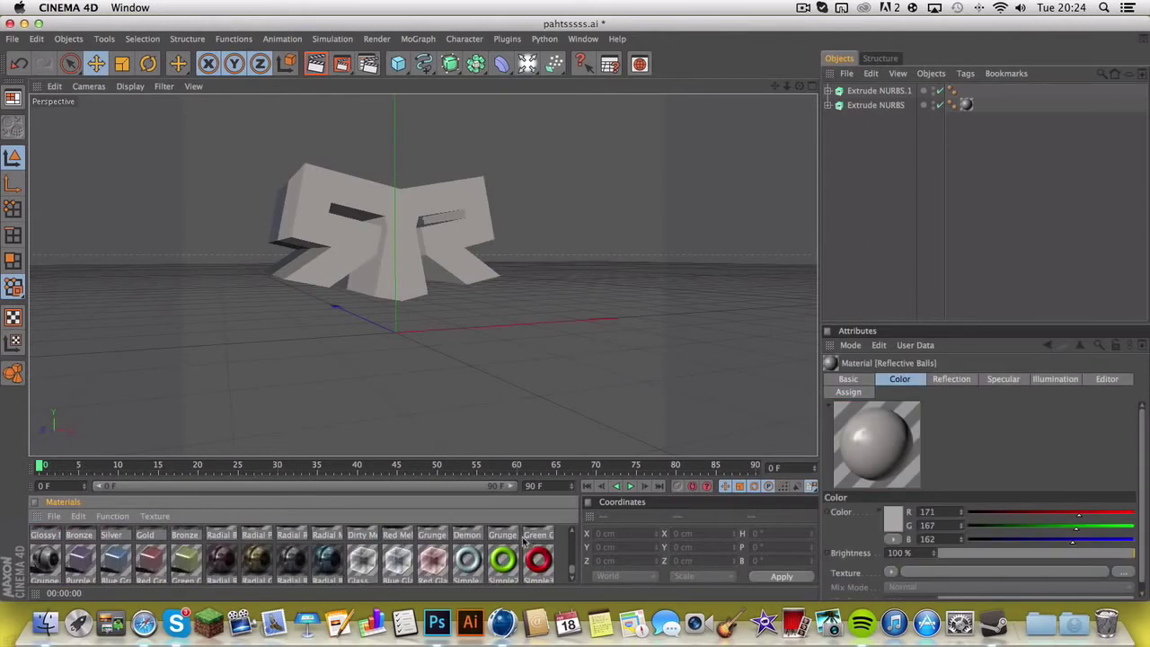
scroll(508, 542, "up", 2)
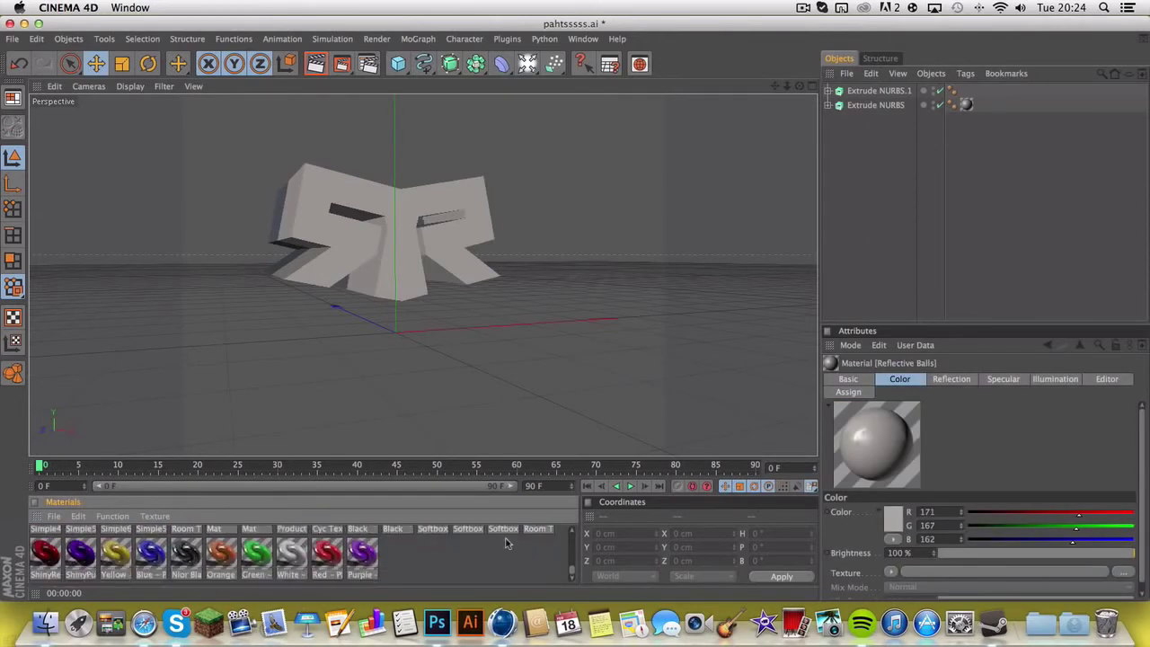
scroll(508, 543, "down", 5)
left_click(871, 90)
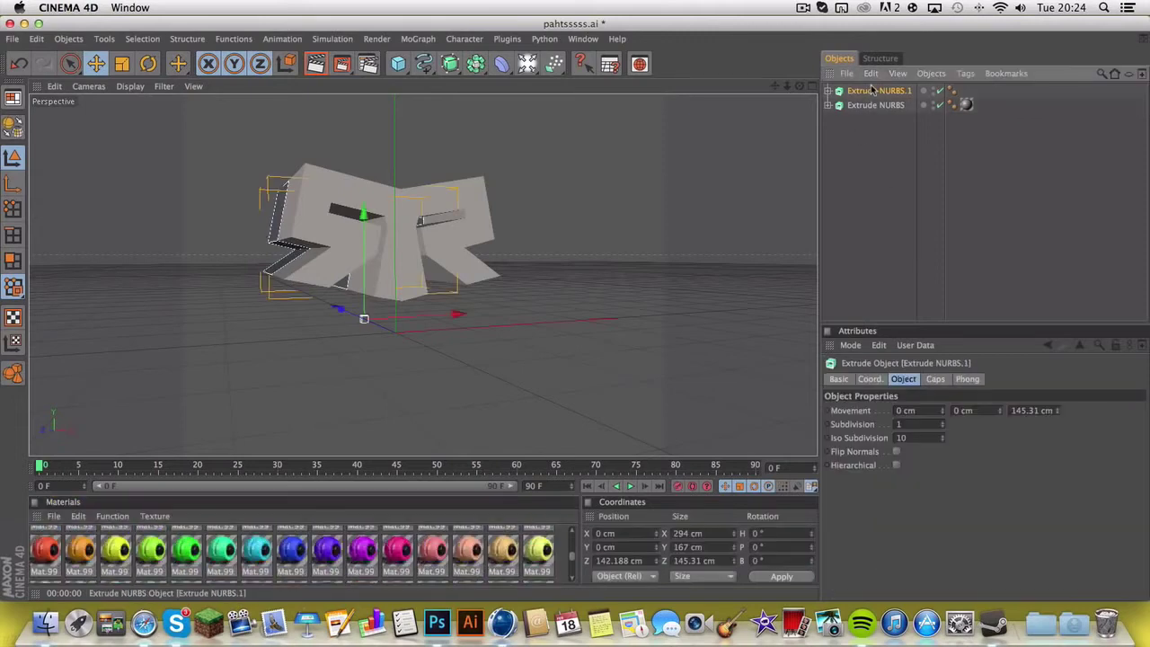
key("Delete")
left_click(957, 91)
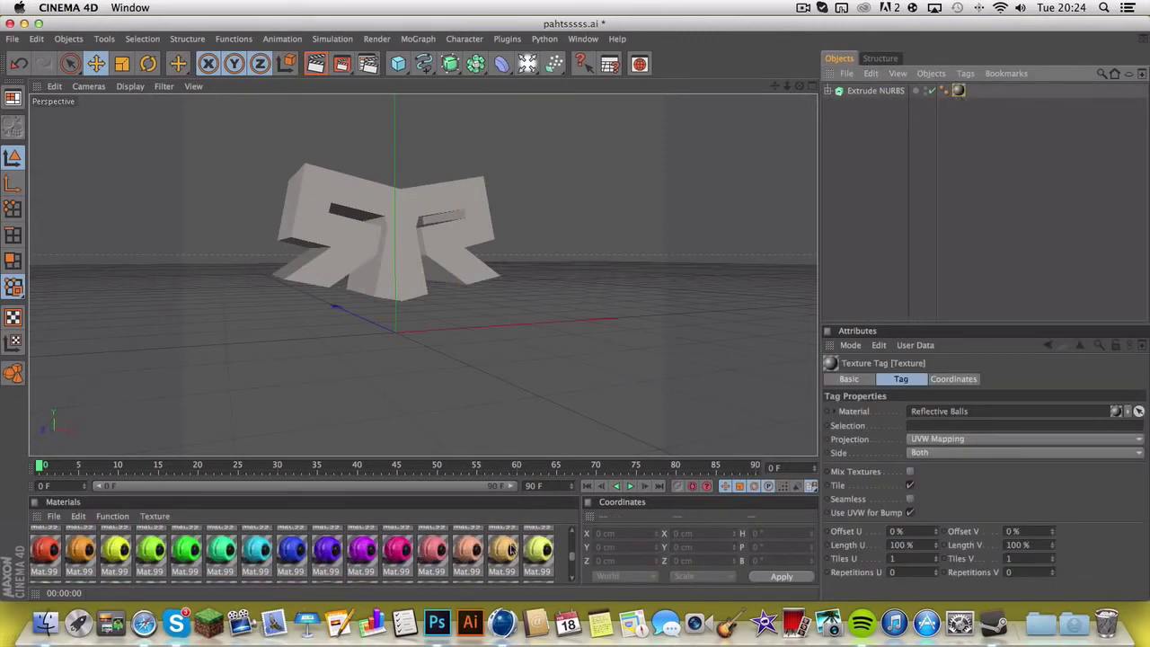
key("Delete")
Preview-render the logo, copy Extrude NURBS, and close pahtsssss.ai without saving.
scroll(297, 548, "down", 3)
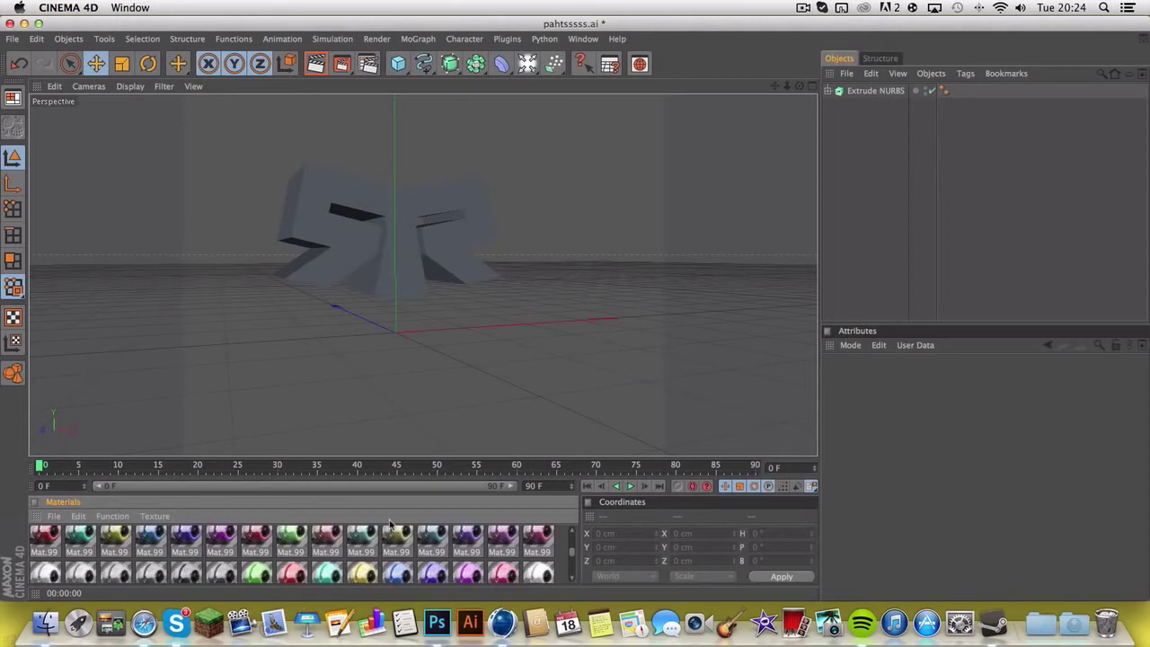
scroll(404, 269, "up", 5)
scroll(471, 219, "down", 5)
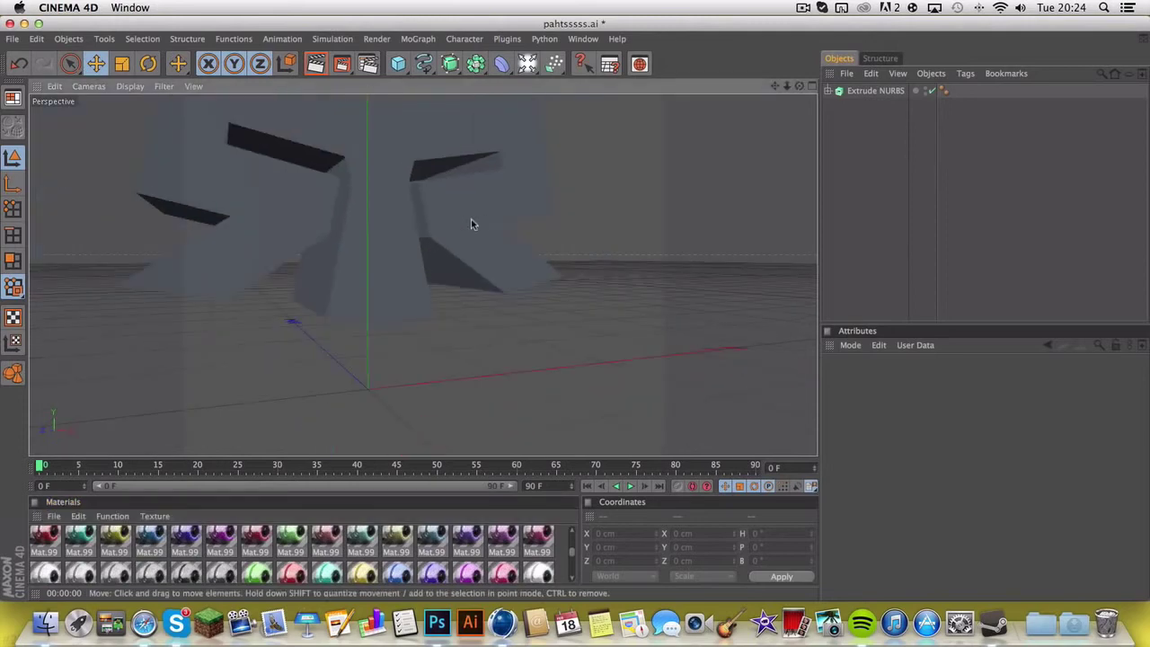
left_click(315, 64)
left_click(805, 83)
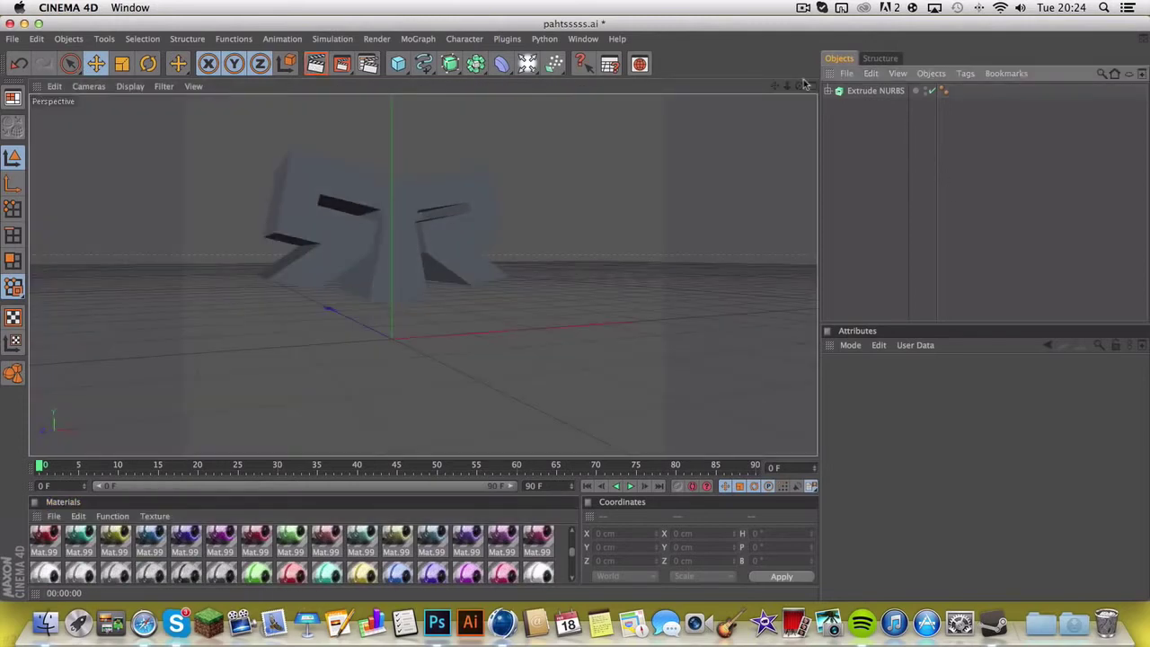
mouse_move(800, 86)
left_mouse_down()
mouse_move(782, 99)
mouse_move(809, 99)
left_mouse_up()
left_click(872, 91)
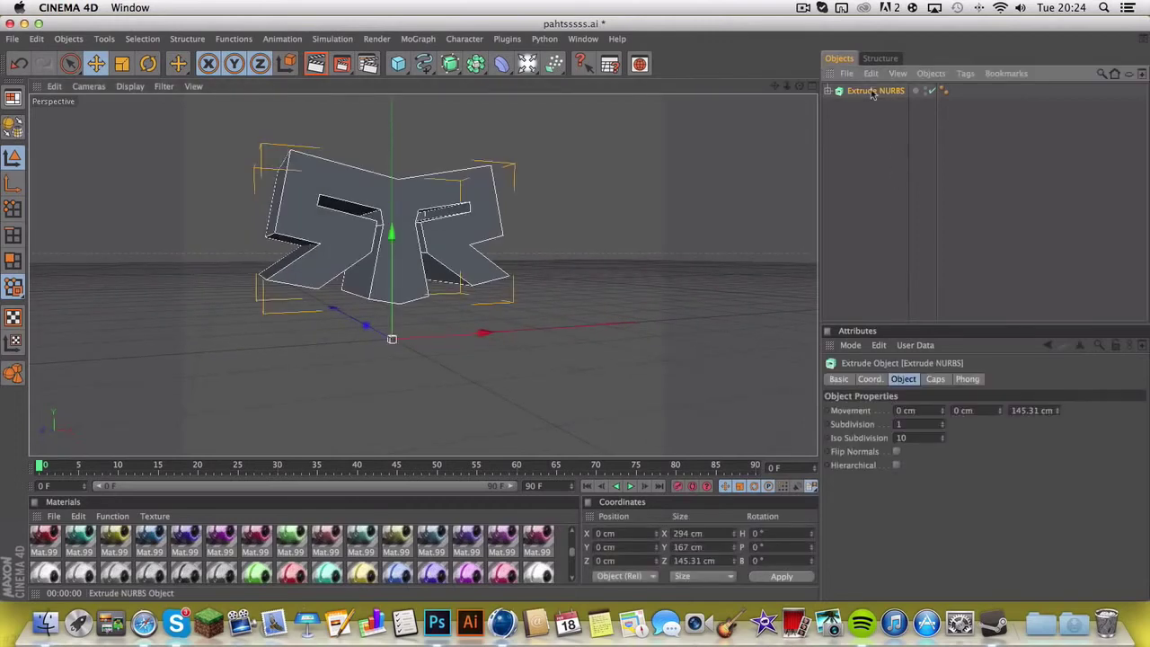
left_click(8, 24)
left_click(519, 232)
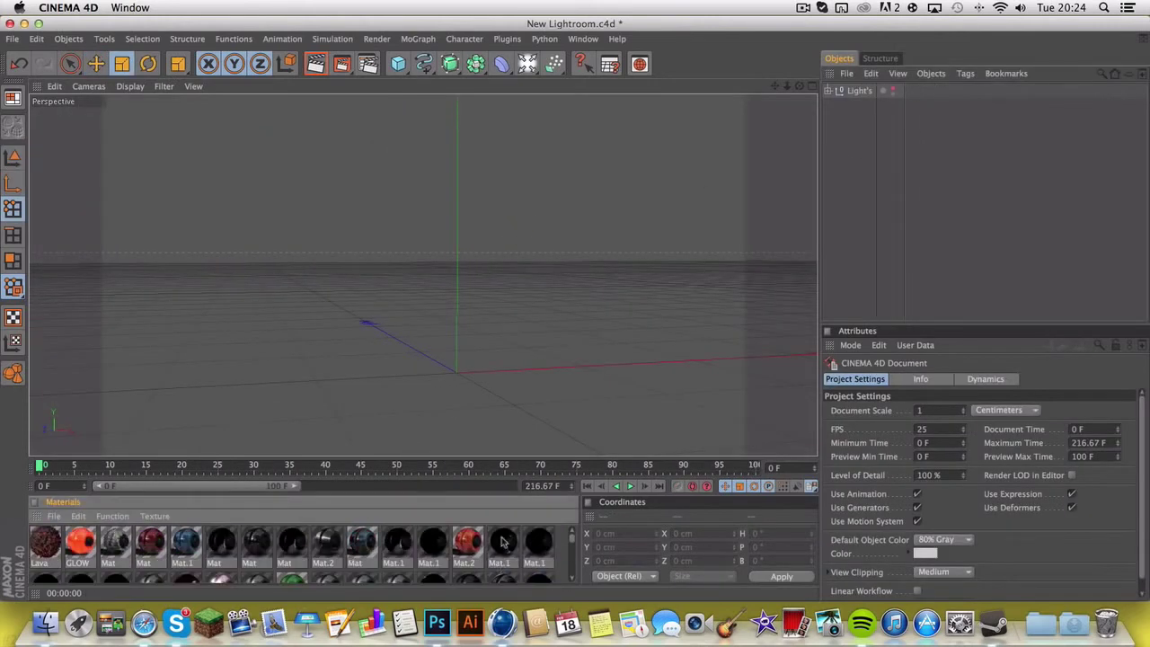
Paste the Extrude NURBS logo into New Lightroom.c4d and orbit to frame it, checking Light's.
key("super+v")
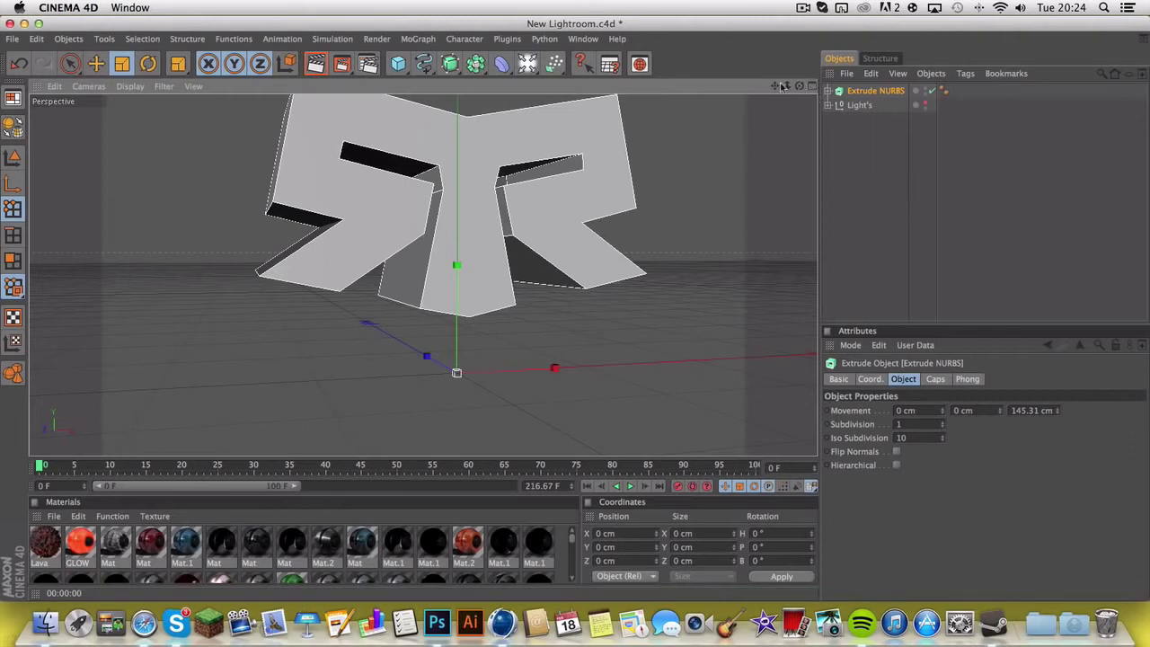
left_click_drag(775, 86, 728, 152)
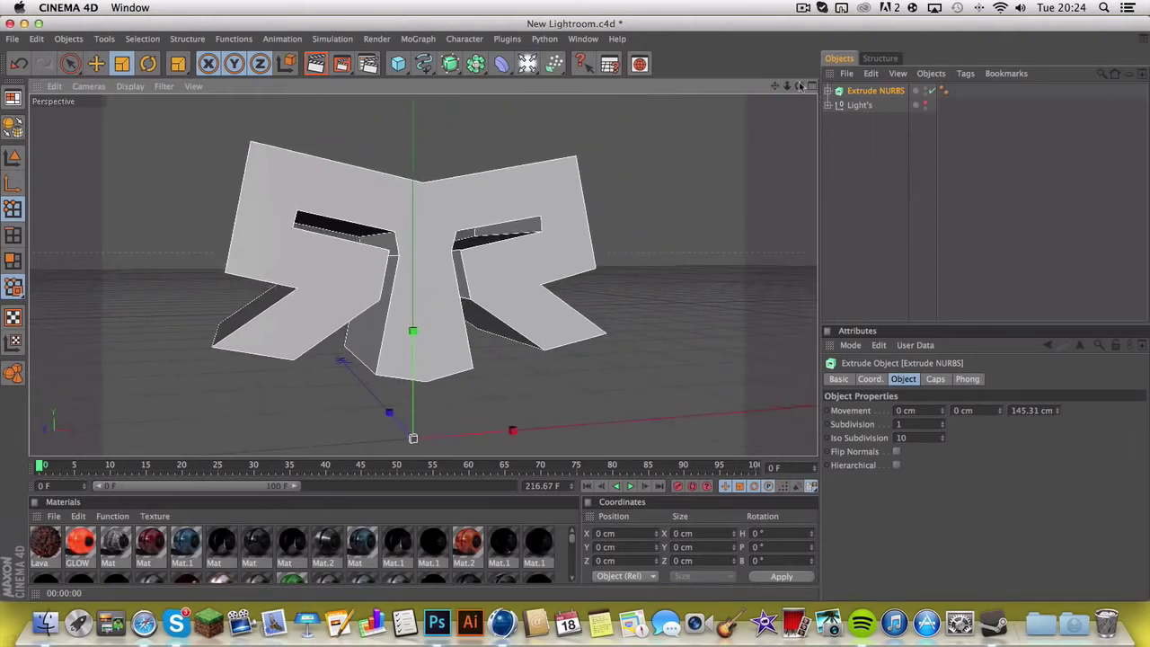
left_click_drag(799, 85, 779, 97)
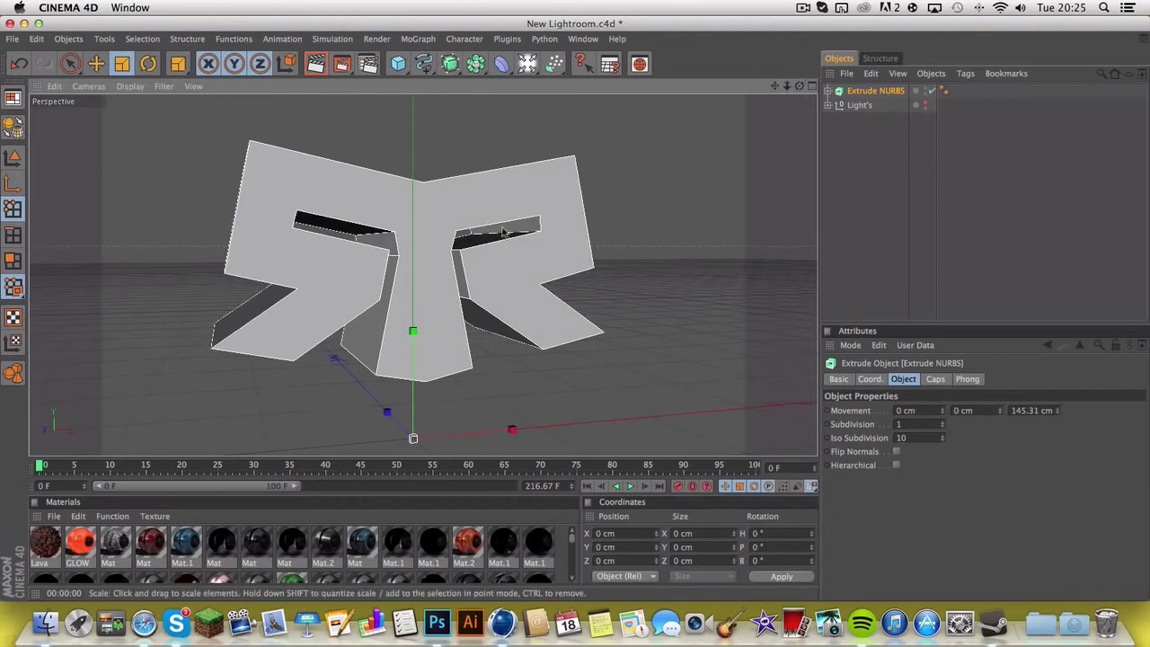
left_click(860, 106)
left_click(827, 105)
left_click(828, 105)
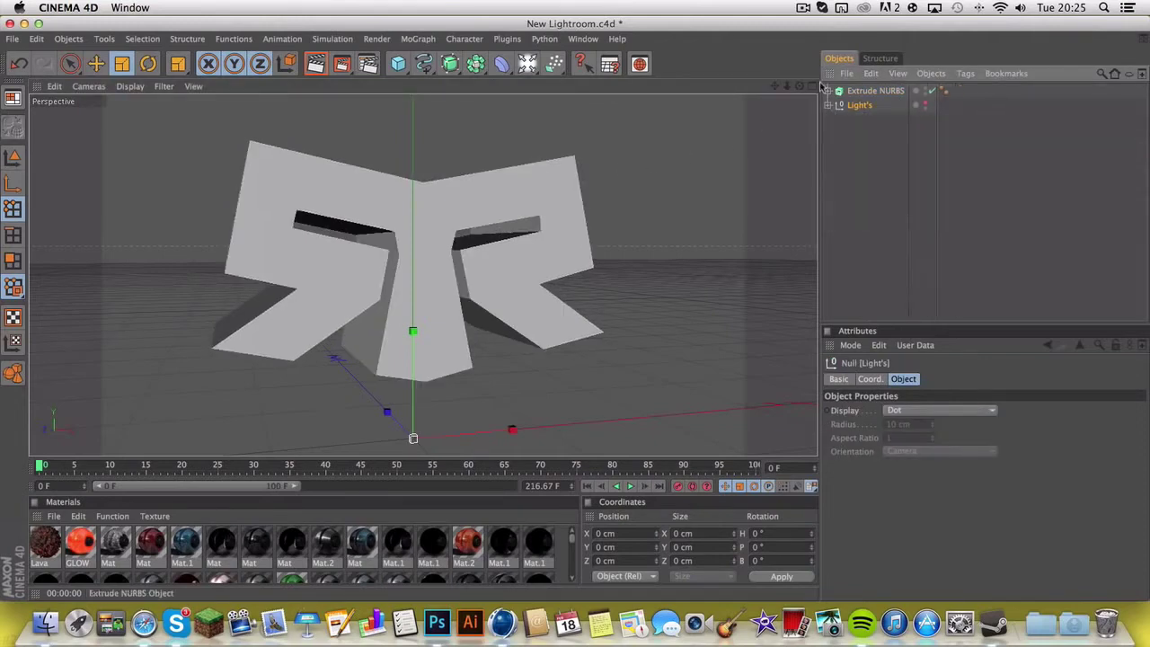
left_click_drag(719, 174, 791, 198)
Orbit the camera until it faces the mirrored-R logo head-on, test-rendering after each move.
left_click_drag(799, 85, 787, 90)
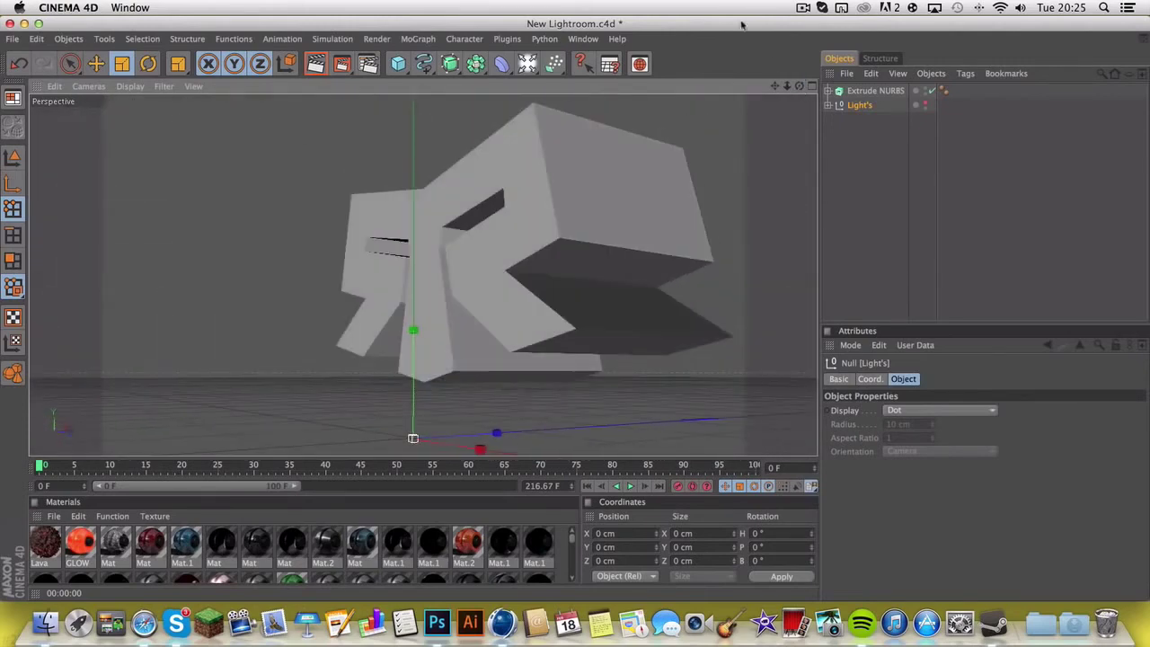
left_click(317, 65)
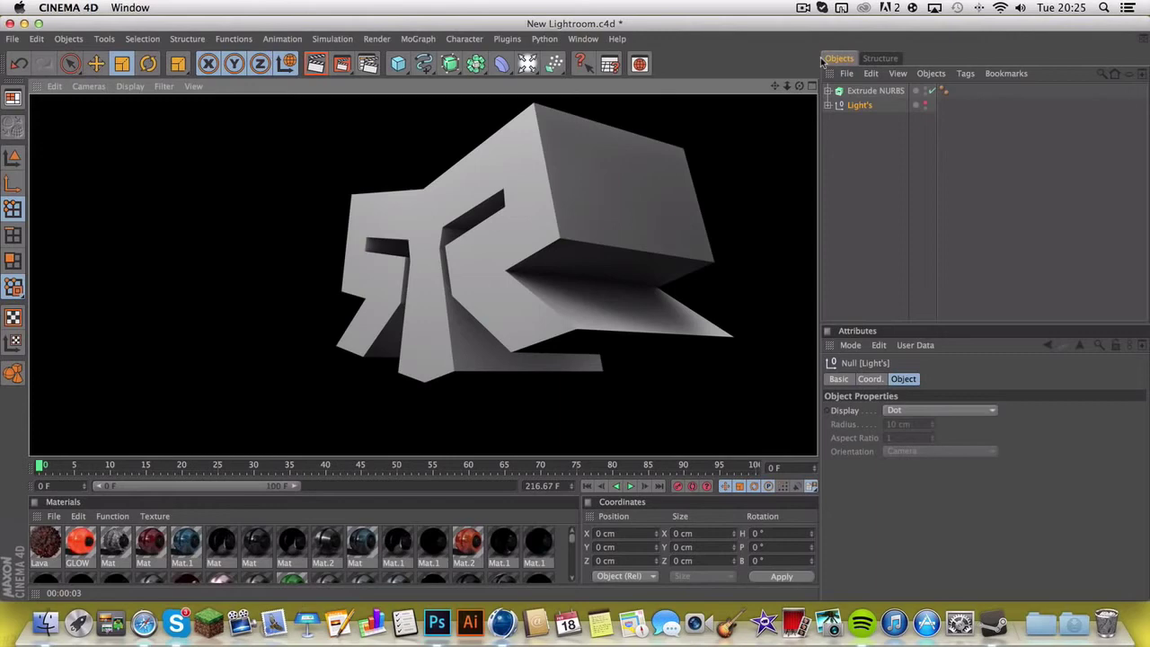
left_click_drag(800, 85, 642, 166)
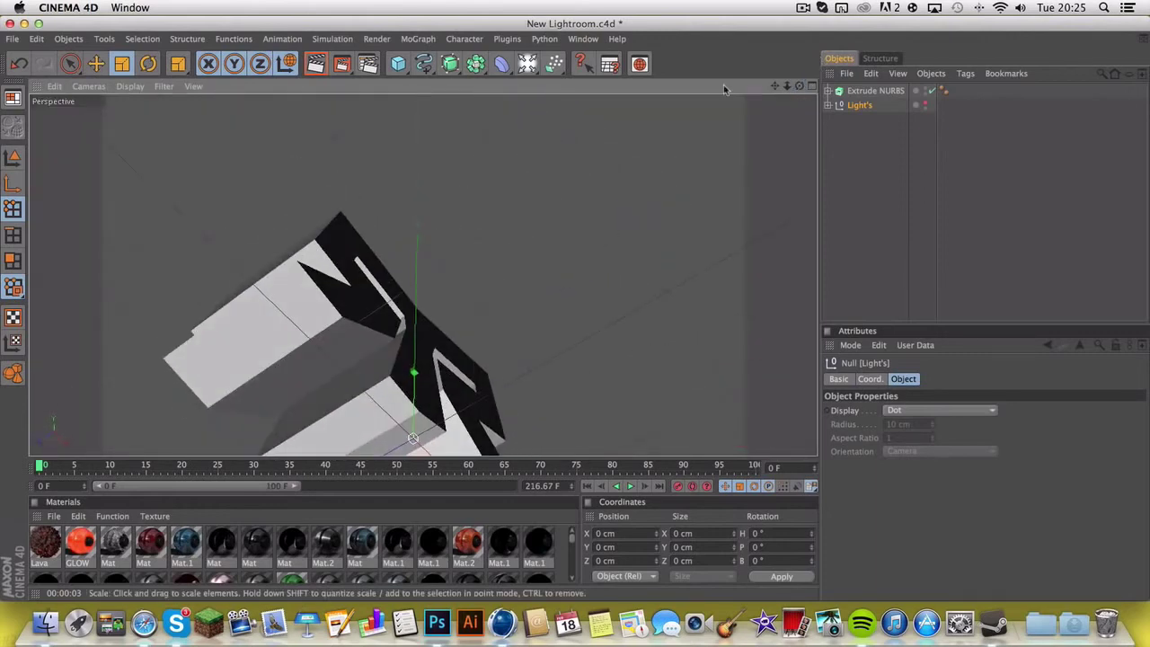
key("ctrl+r")
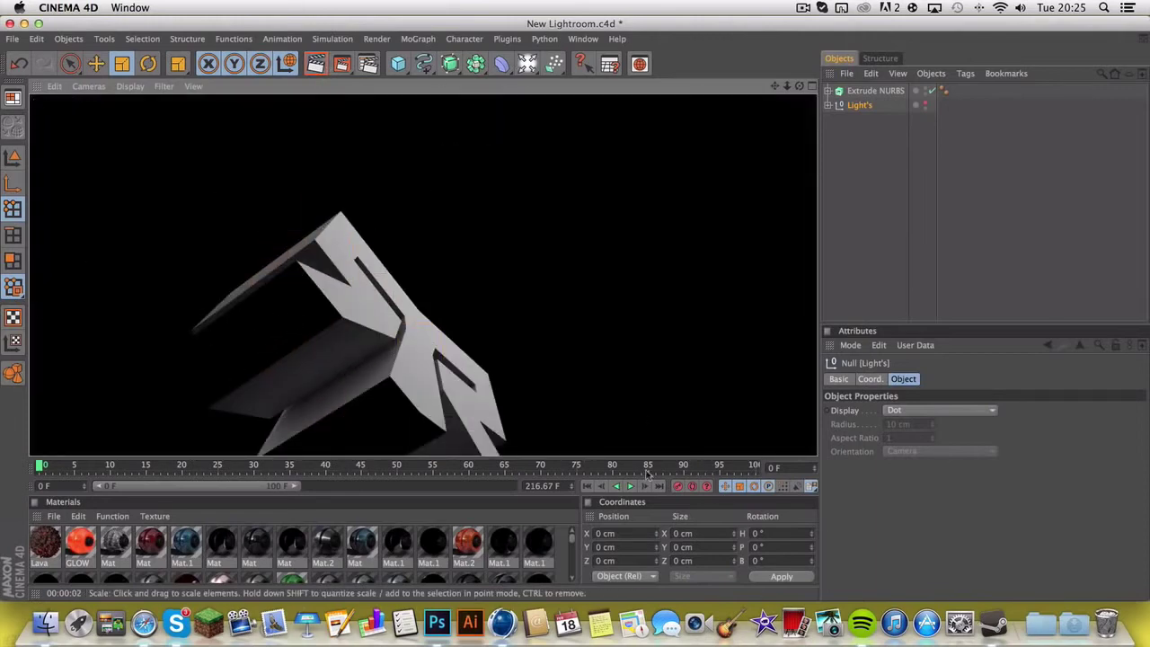
left_click_drag(799, 94, 412, 437)
left_click(317, 64)
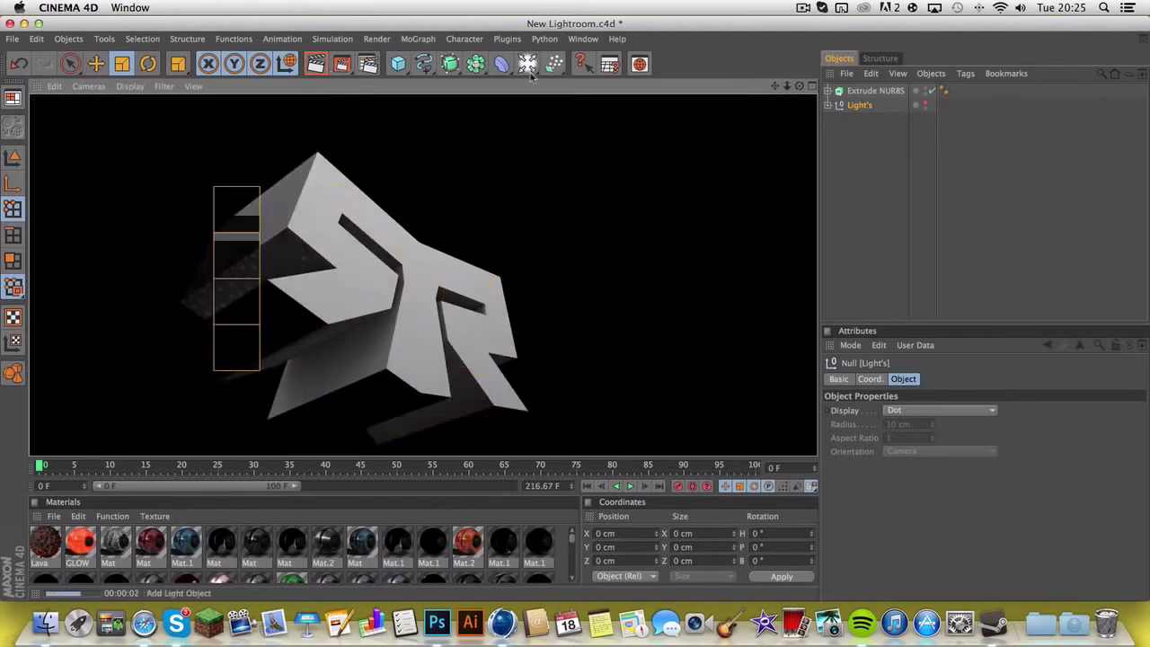
left_click_drag(799, 86, 798, 85)
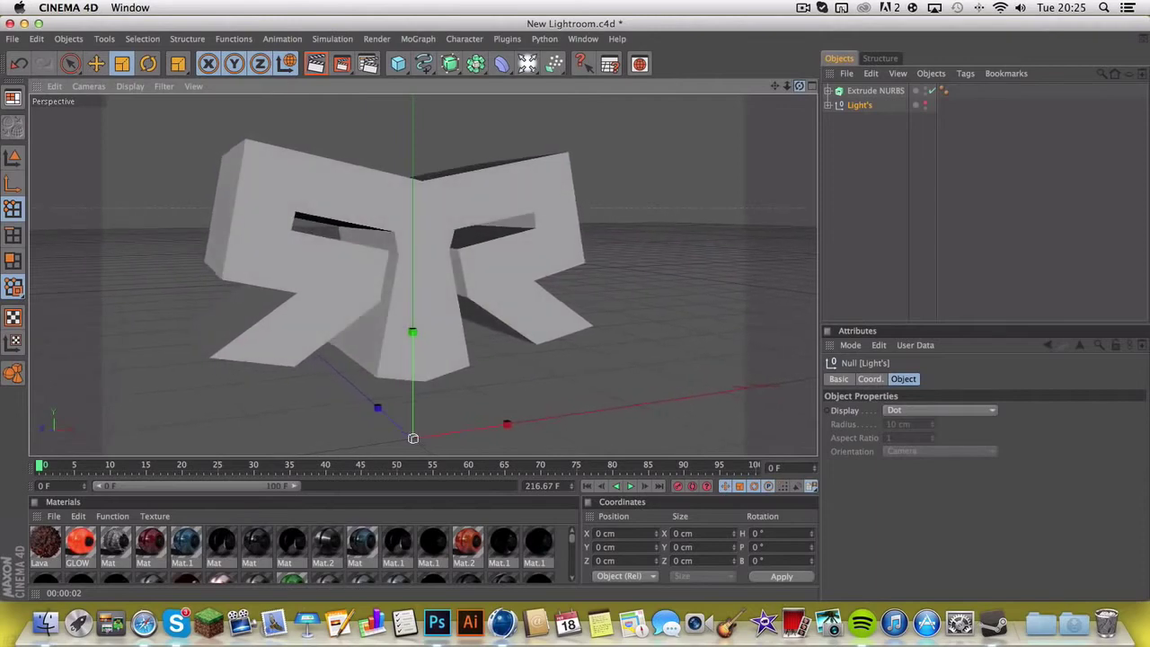
left_click(317, 63)
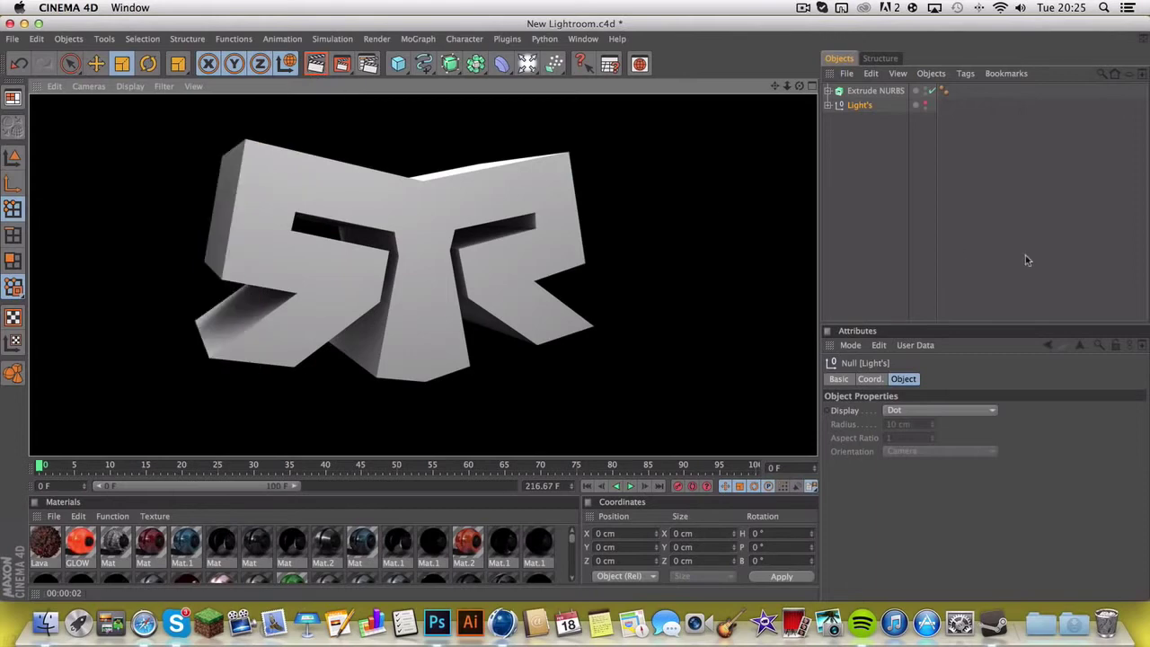
In Render Settings, rename the save file from bgtext to tutorilalalalalal.
left_click(806, 210)
left_click(368, 64)
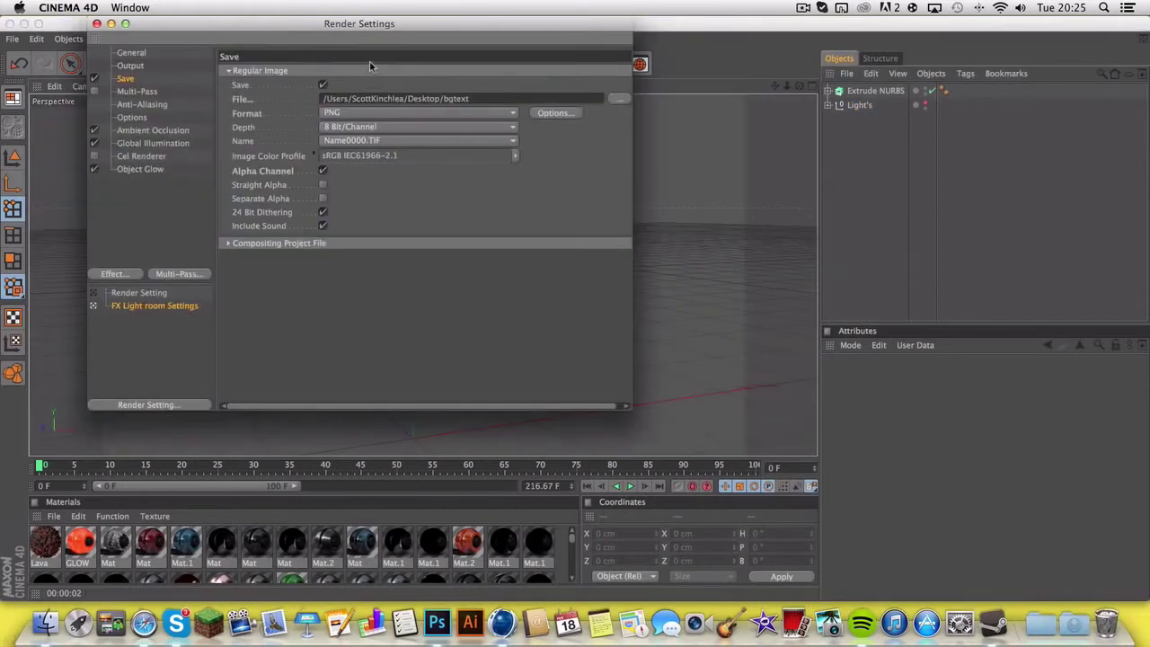
double_click(456, 98)
type("tutro")
key("BackSpace")
key("BackSpace")
type("orilalalalalal")
Set the save format to JPEG and confirm the 1600×900 output size.
left_click(130, 66)
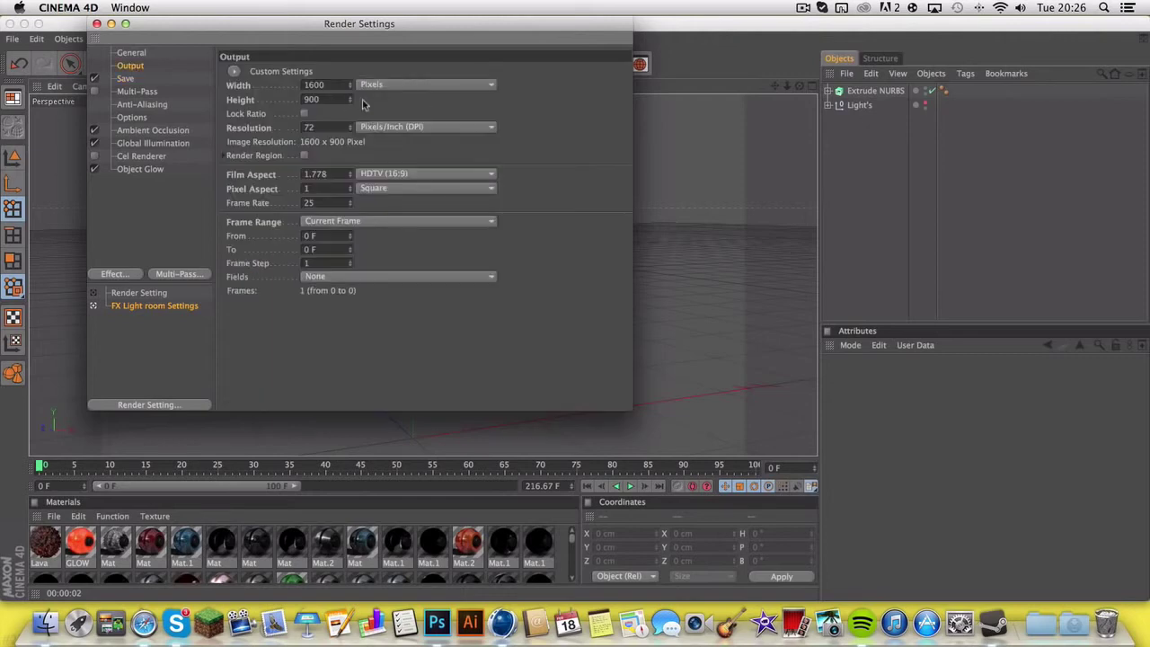
left_click(125, 78)
left_click(400, 114)
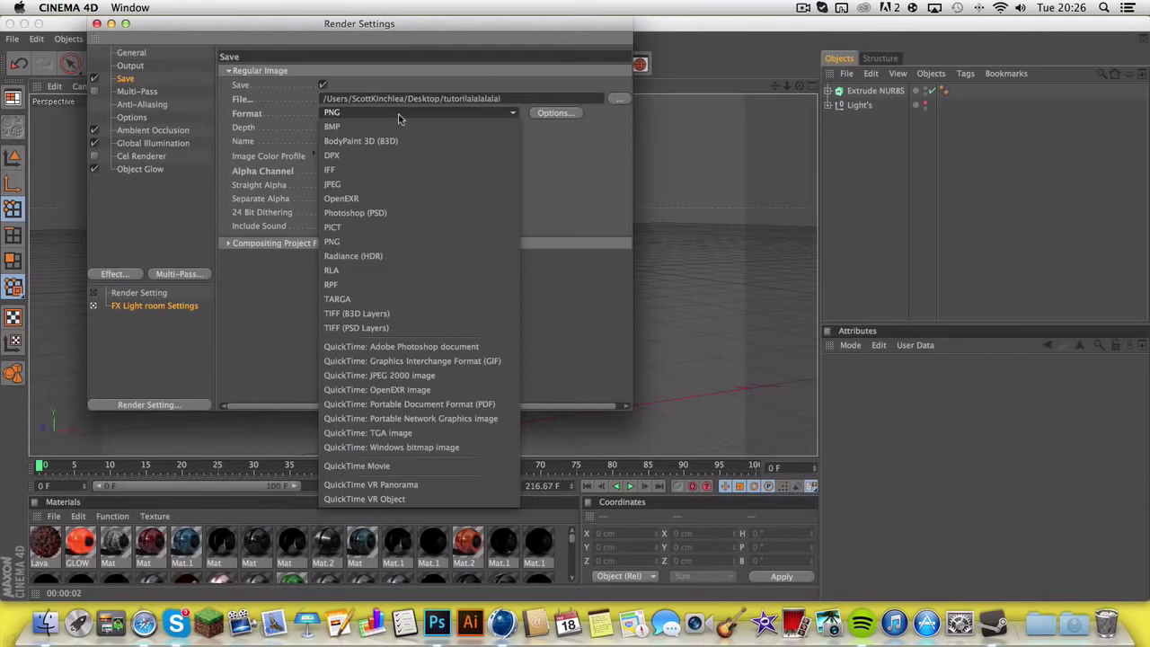
left_click(358, 185)
left_click(127, 67)
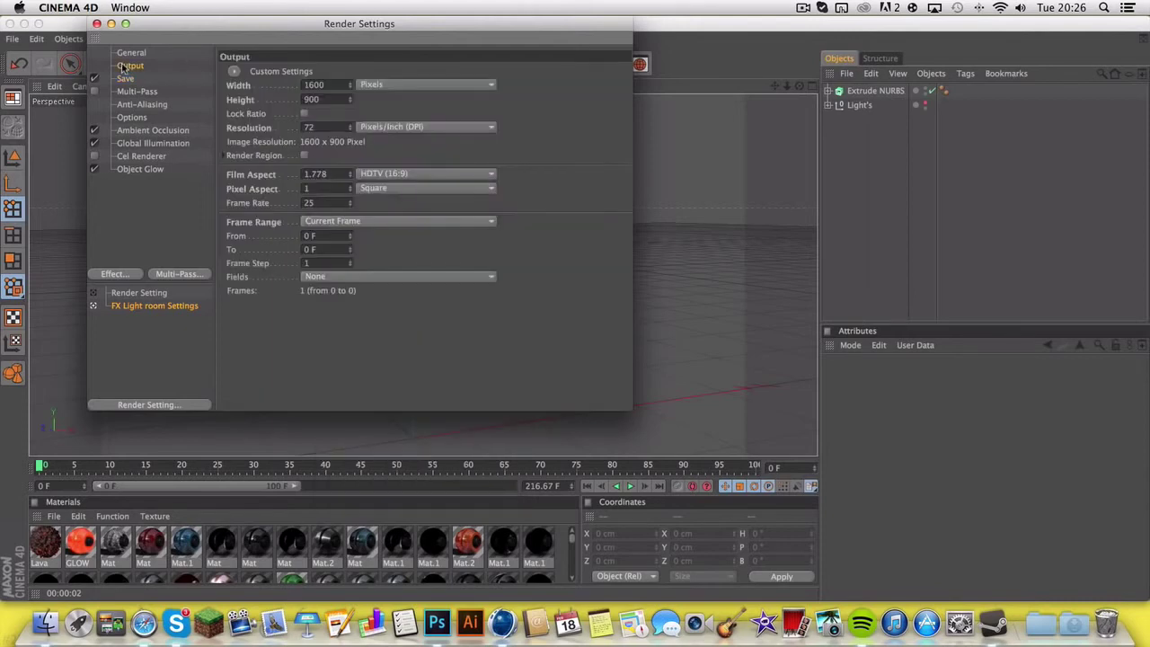
left_click(97, 24)
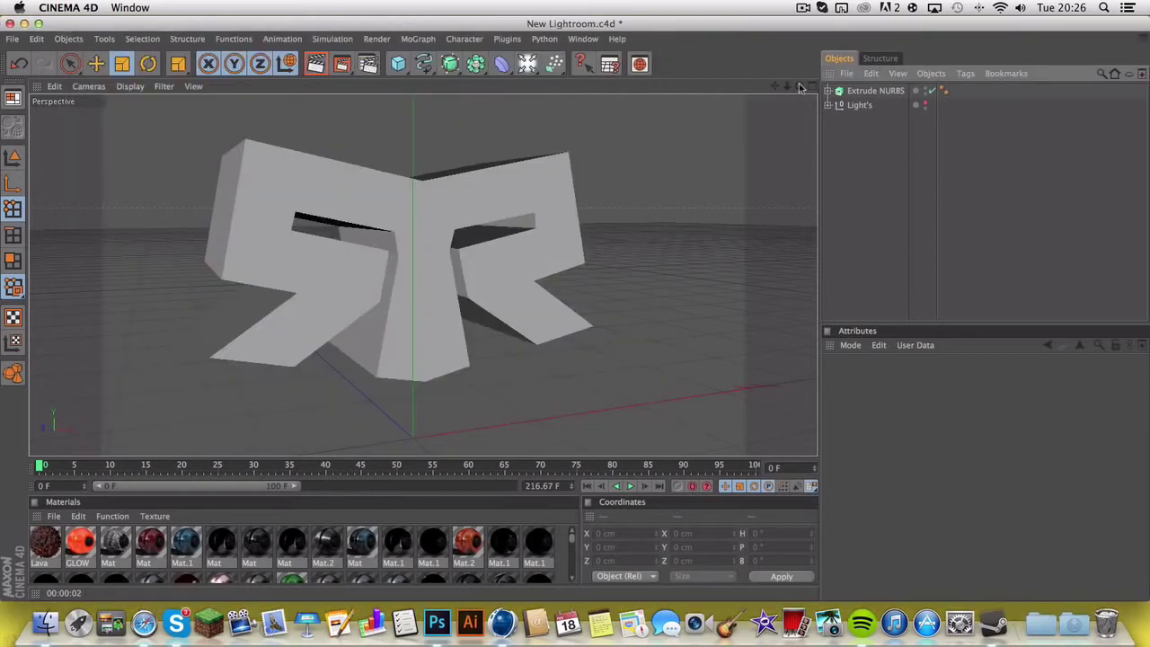
Render the logo to the Picture Viewer as the 1600×900 JPEG and close the viewer.
left_click_drag(800, 87, 784, 88)
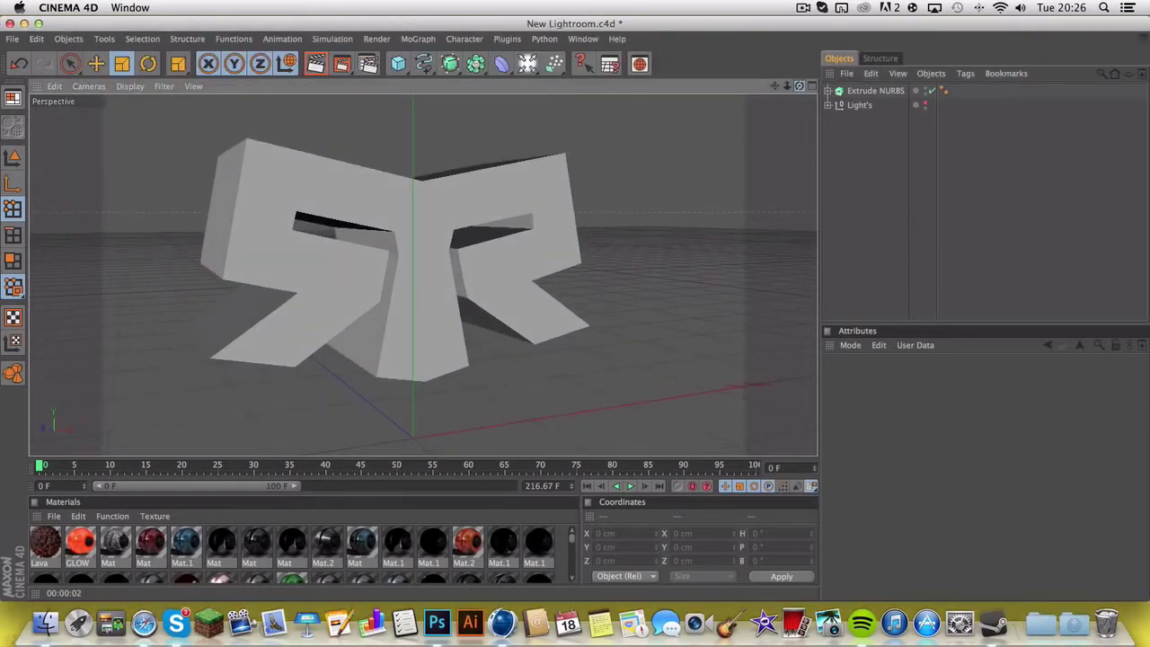
left_click(349, 71)
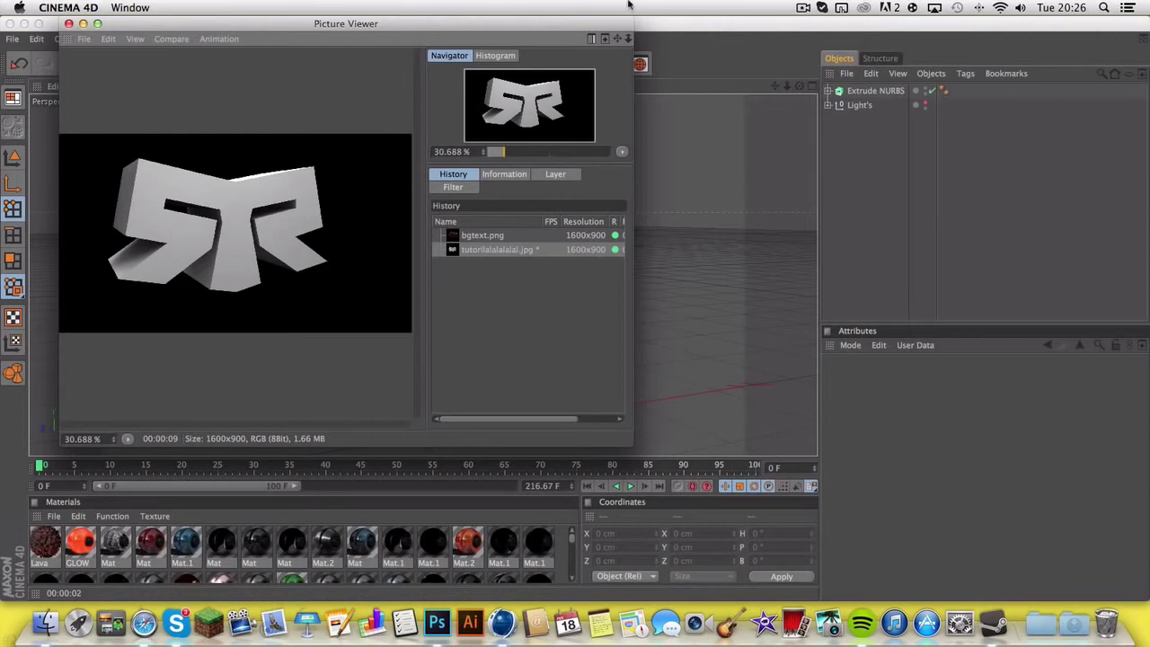
left_click_drag(401, 28, 426, 37)
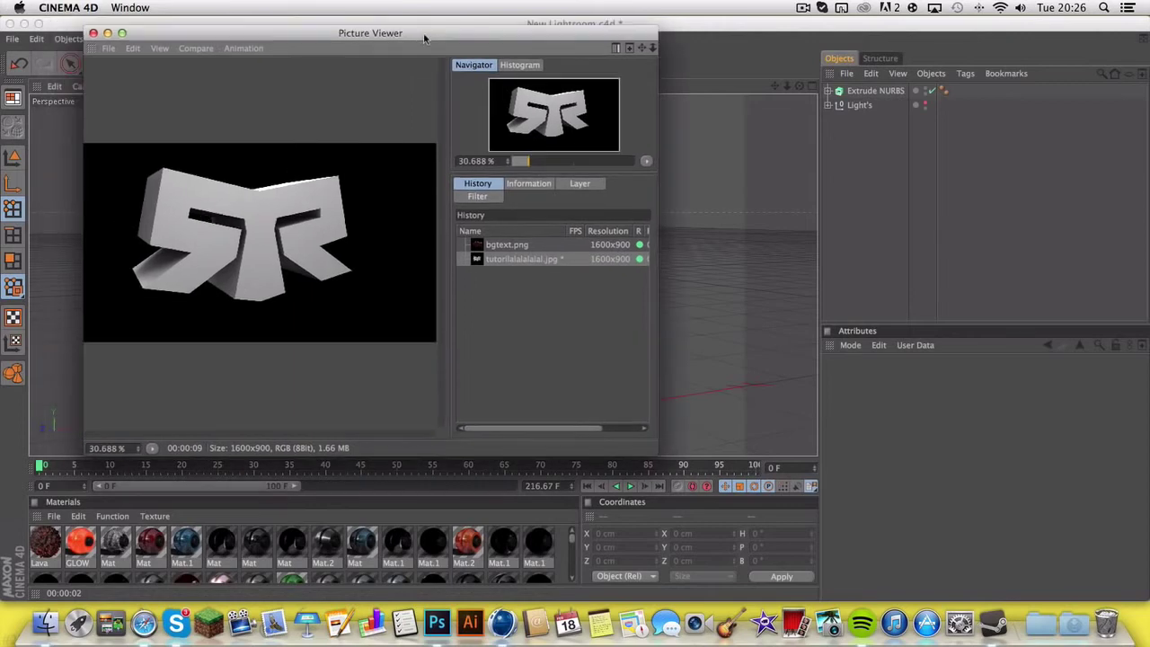
left_click(93, 33)
In Photoshop, delete the R, R copy and Layer 1 layers and fill the Background black.
left_click(25, 23)
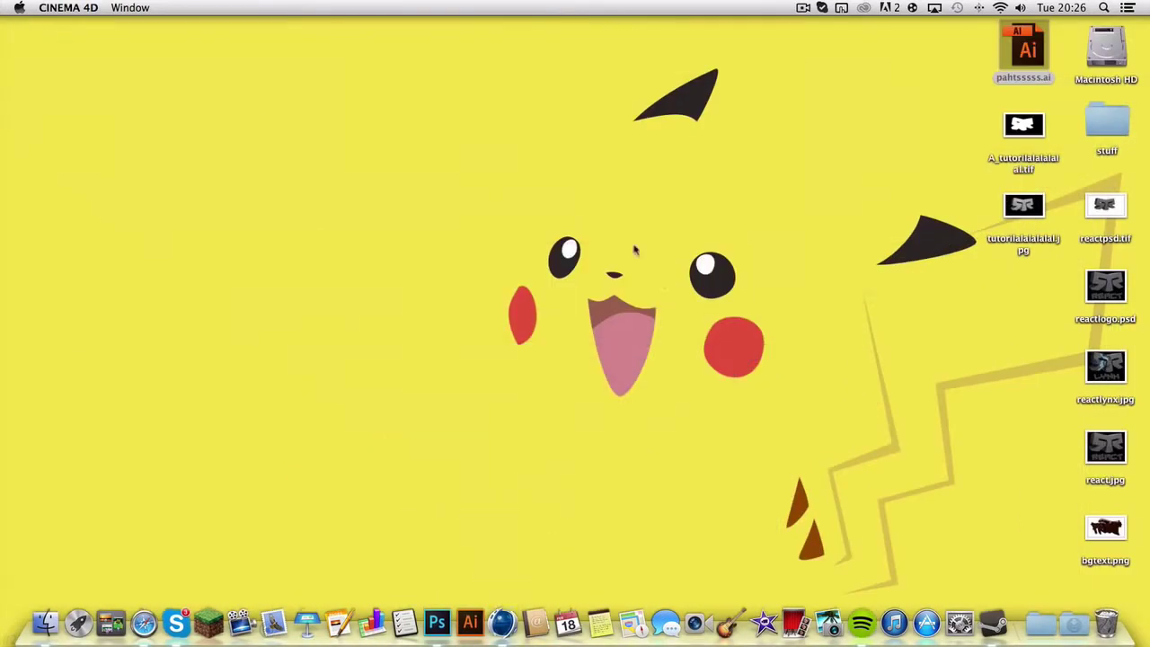
left_click(437, 623)
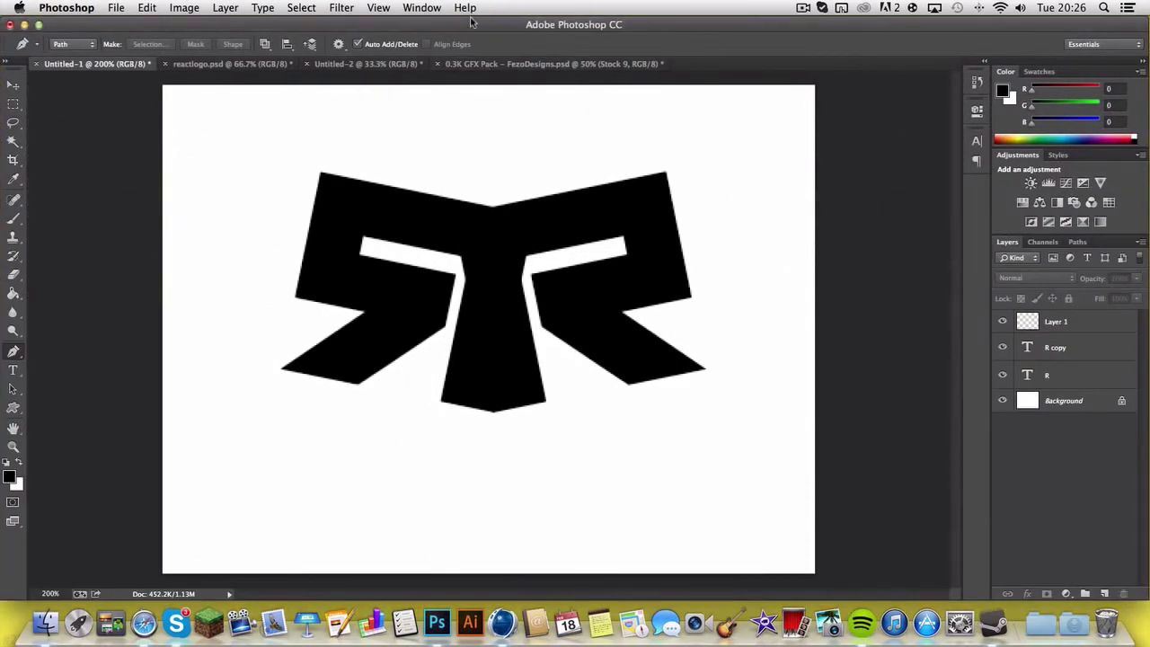
left_click(1070, 378)
key("BackSpace")
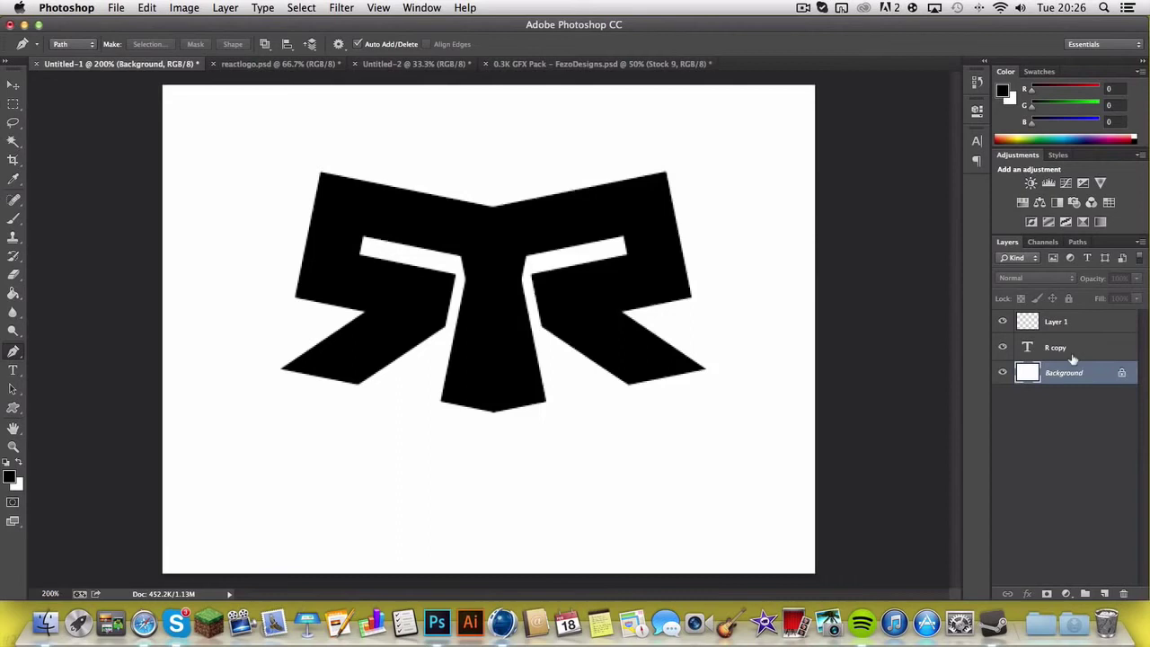
left_click(1065, 346)
key("BackSpace")
left_click(1065, 328)
key("BackSpace")
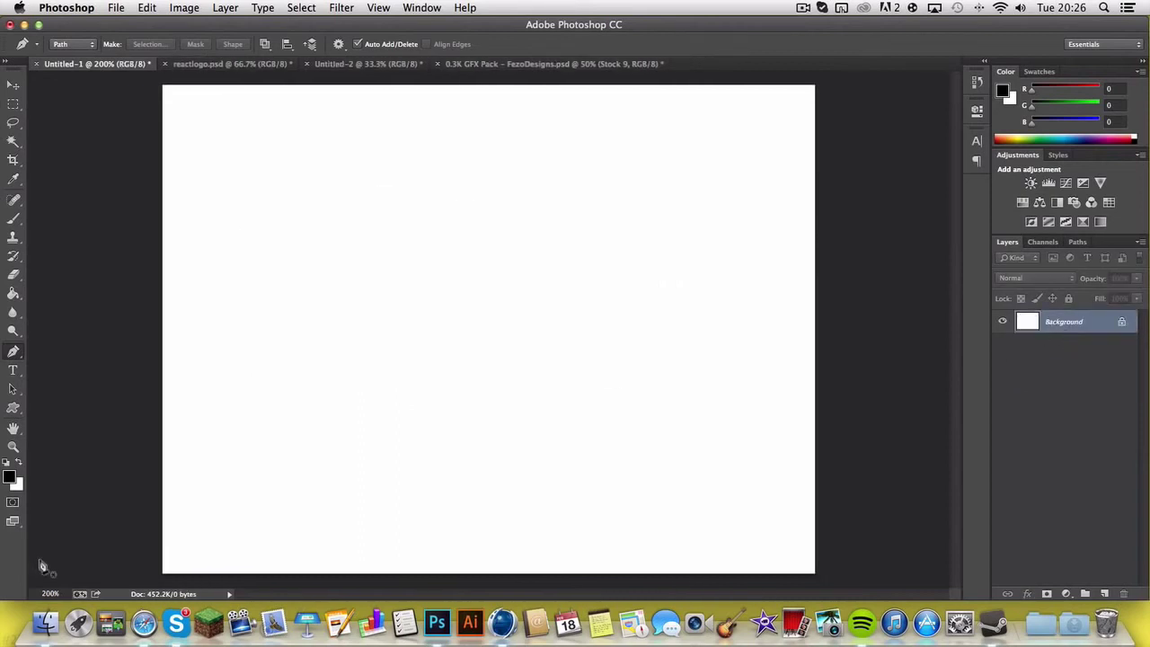
left_click(14, 293)
left_click(444, 324)
Place the rendered tutorilalalalalal.jpg from the Desktop onto the canvas.
left_click_drag(601, 30, 398, 5)
left_click_drag(1018, 211, 462, 300)
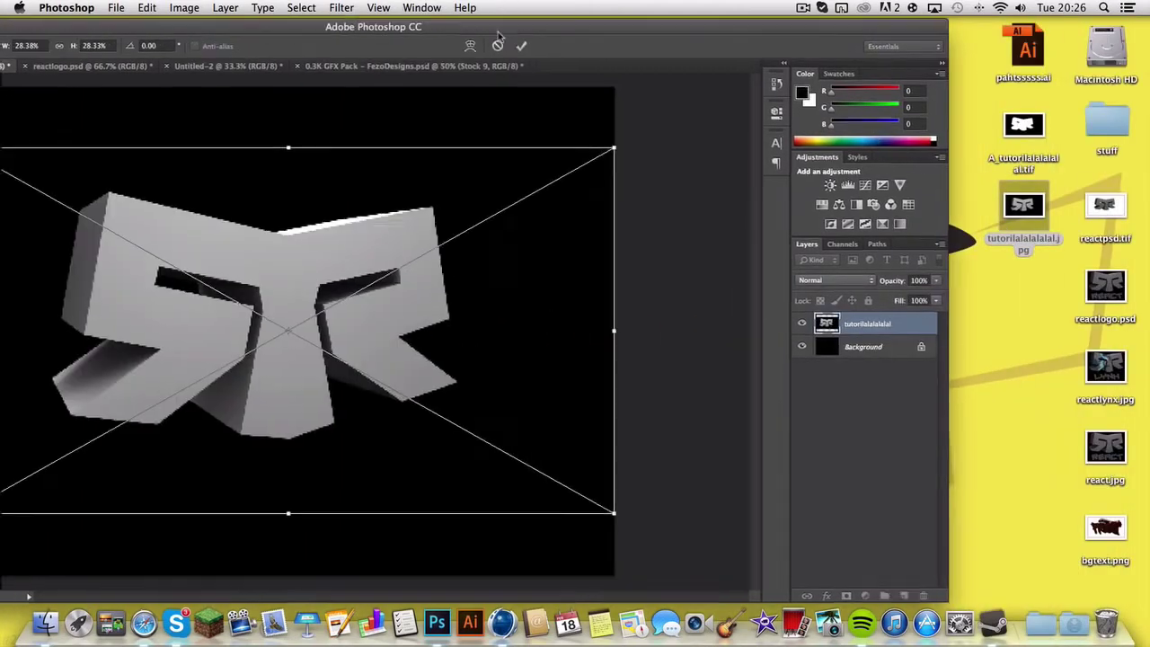
left_click_drag(490, 27, 586, 4)
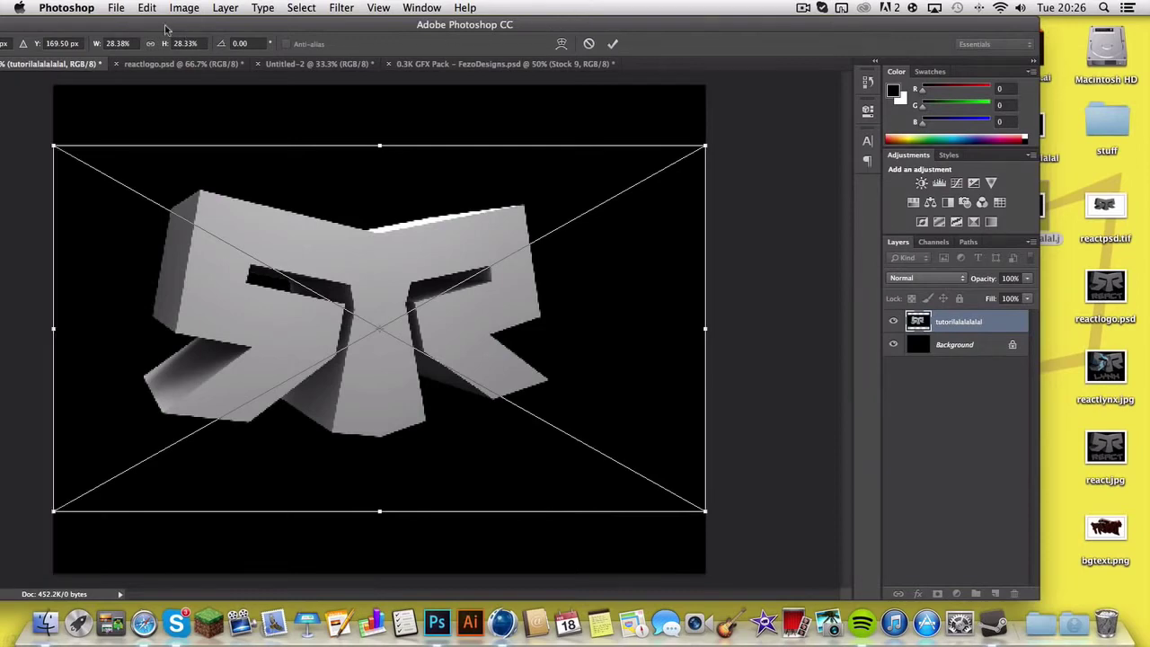
left_click_drag(168, 27, 102, 44)
left_click(54, 42)
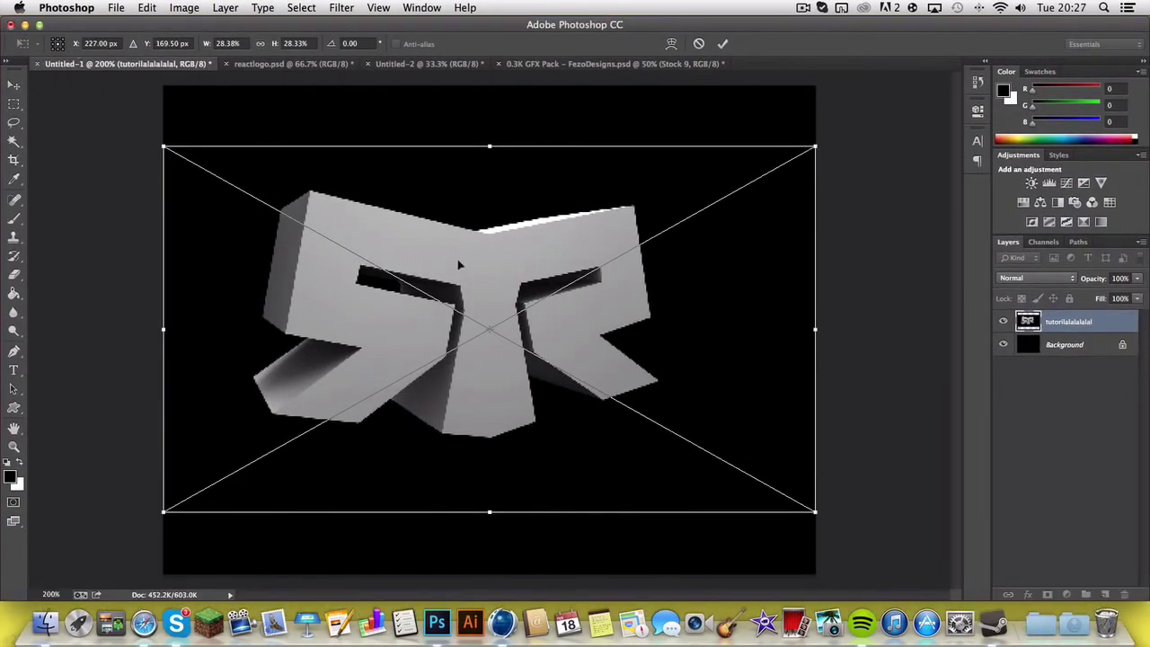
key("Return")
key("g")
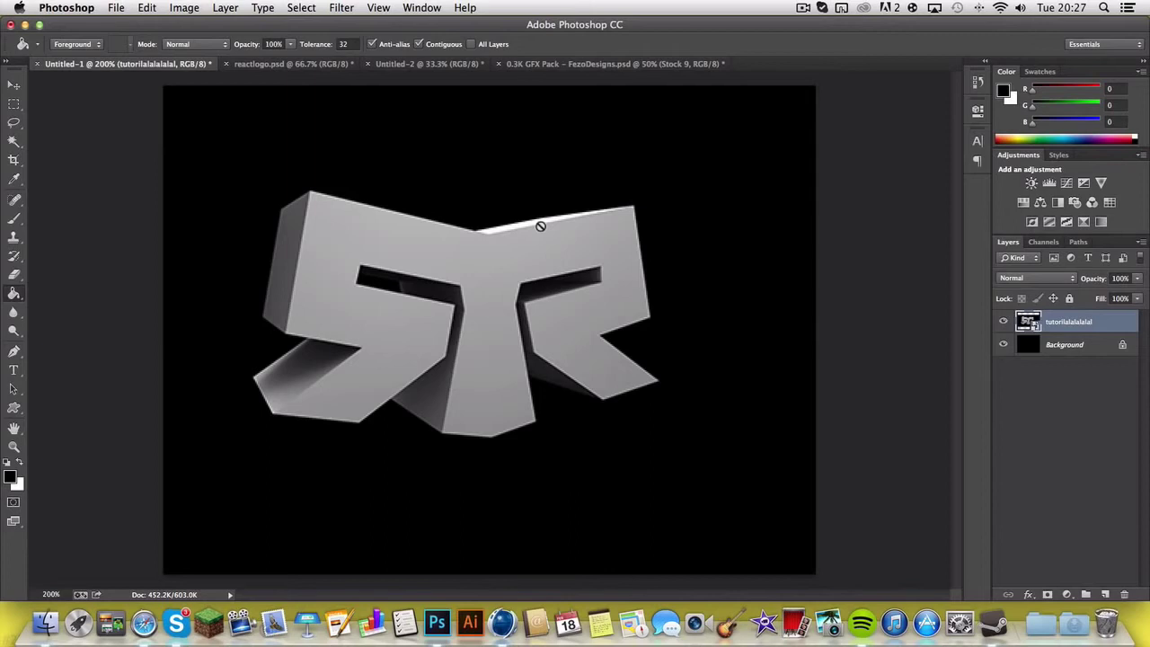
Scale the placed logo and centre it on the black canvas.
left_click(15, 87)
left_click_drag(473, 312, 484, 319)
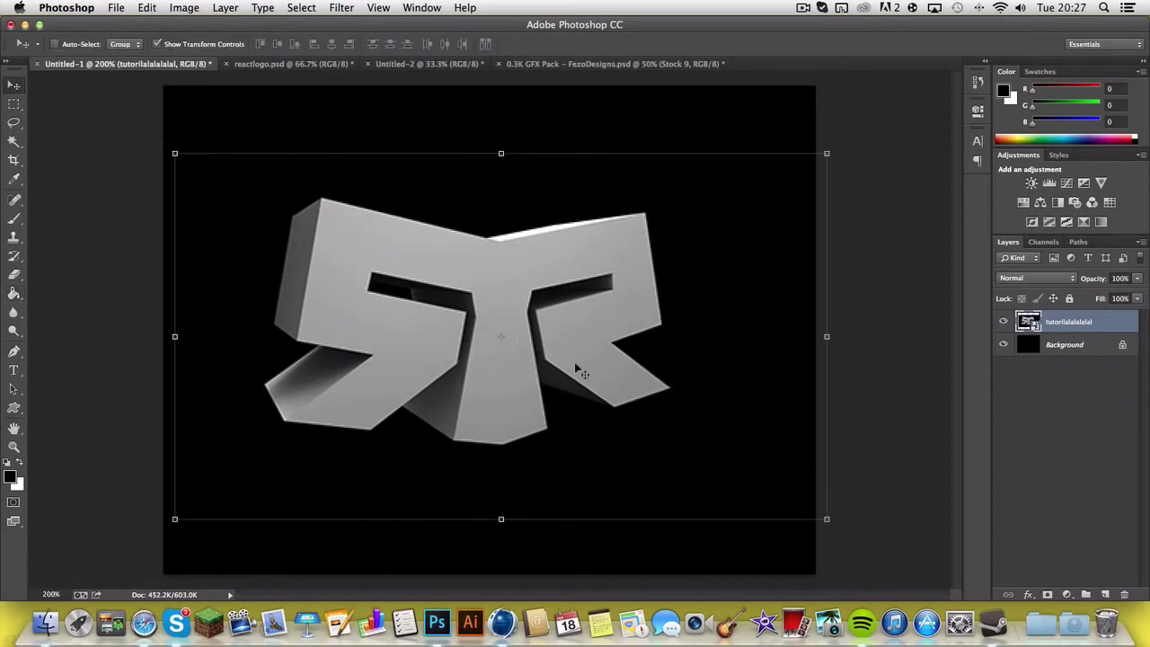
left_click_drag(825, 521, 622, 400)
key("Return")
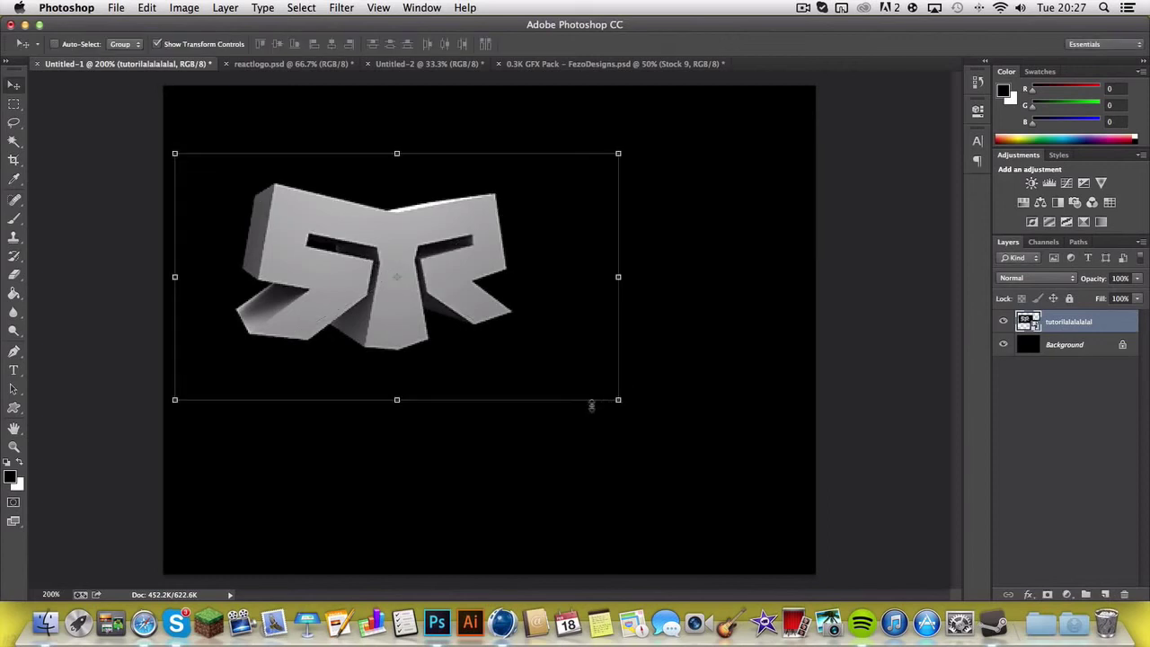
left_click_drag(430, 298, 543, 304)
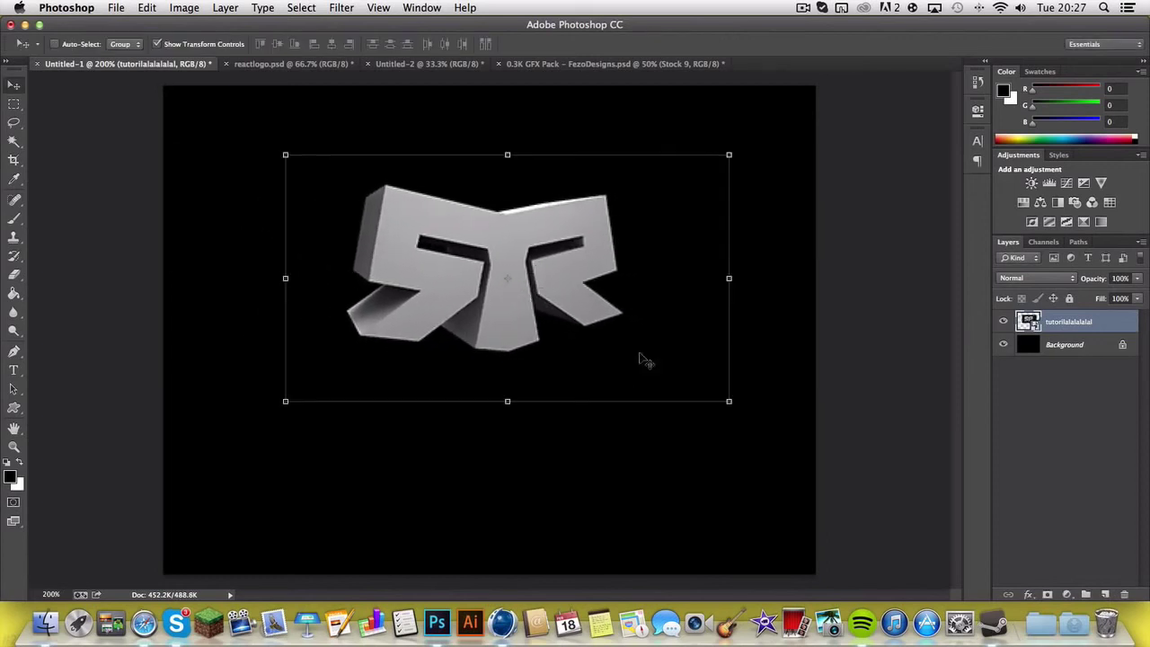
left_click_drag(723, 403, 793, 449)
left_click_drag(626, 371, 530, 343)
key("Return")
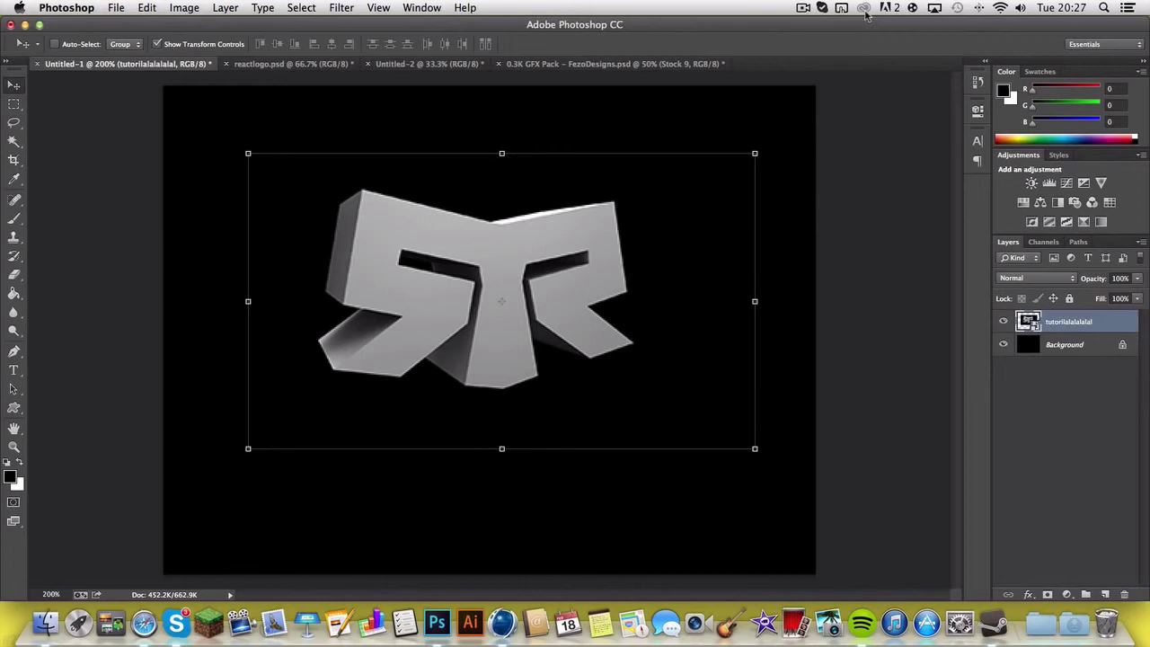
Preview the canvas, toggling proof colours on and off and zooming out to 100%.
left_click(805, 7)
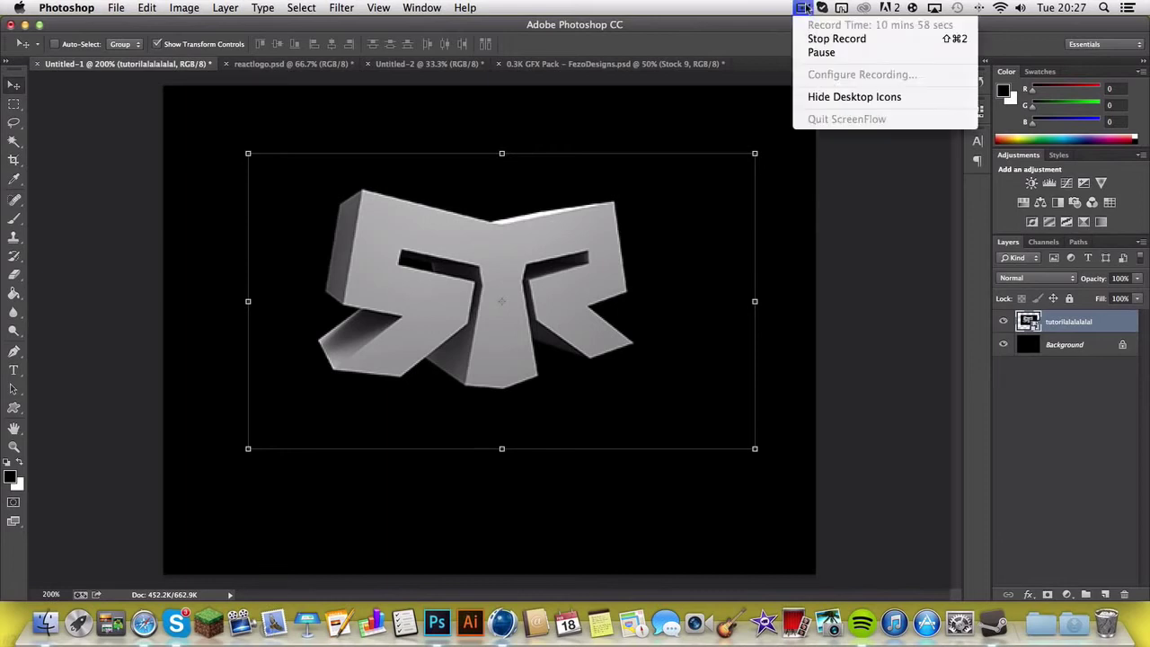
left_click(821, 52)
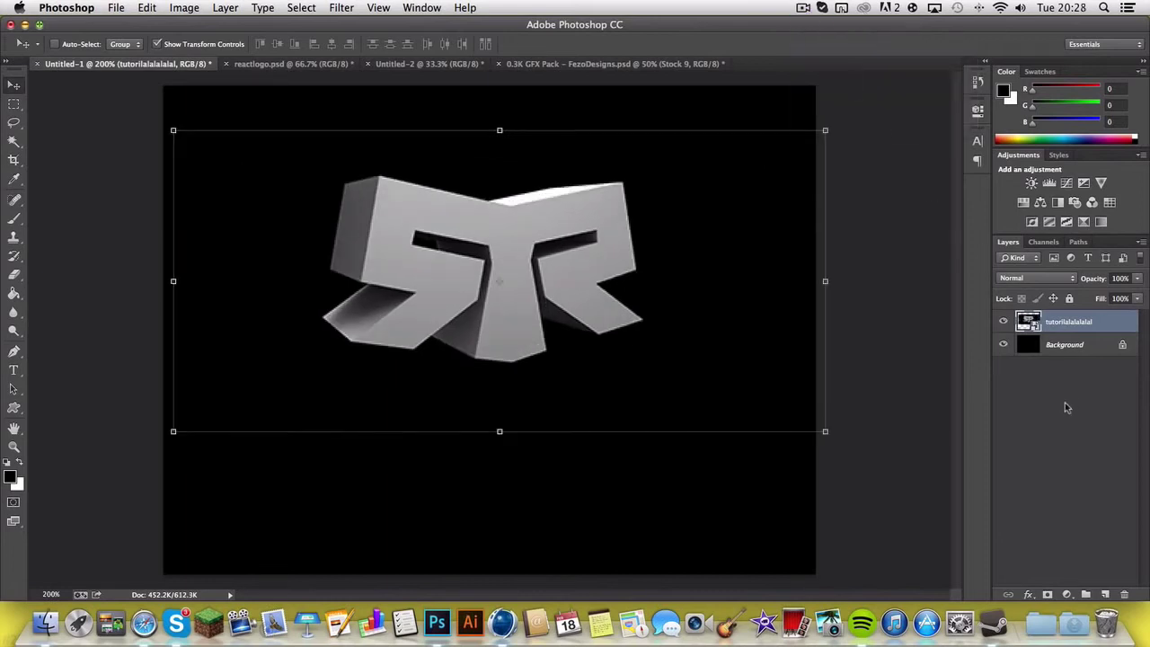
left_click(1065, 404)
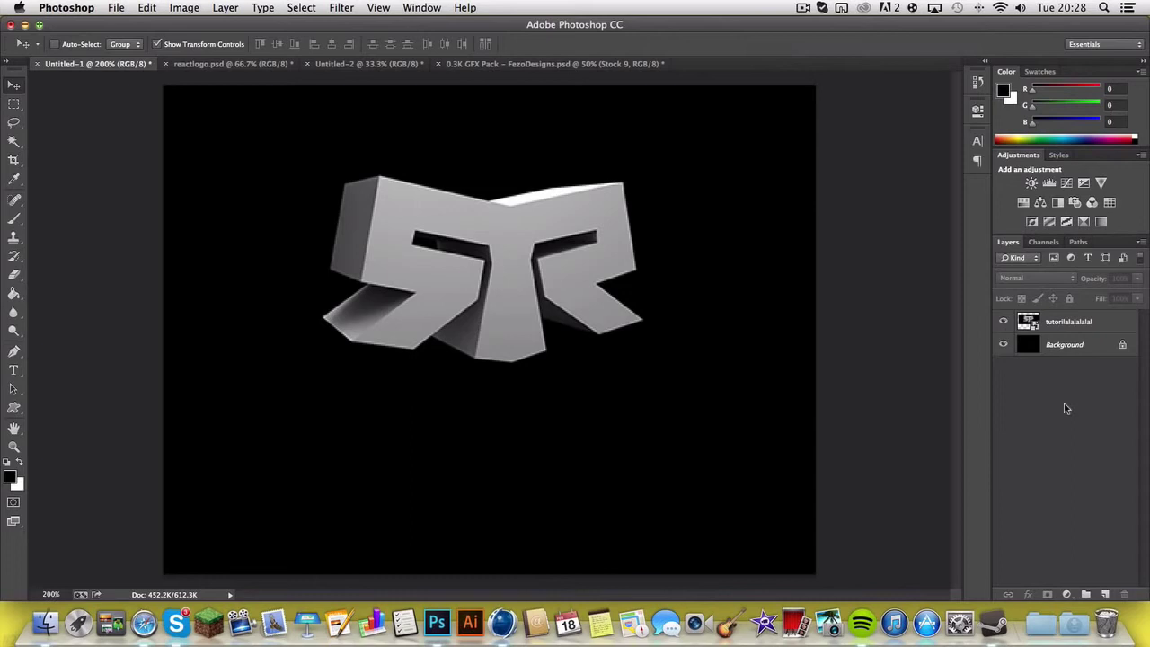
key("super+y")
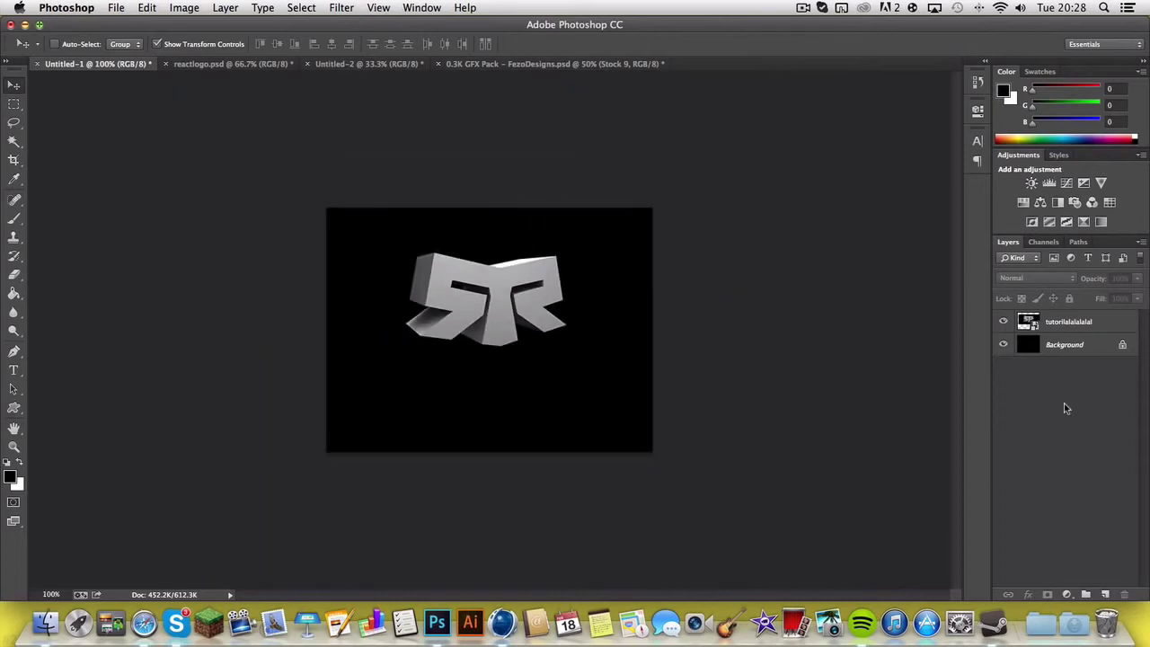
key("super+y")
key("super+minus")
Enlarge the logo layer and recentre it on the canvas.
left_click(1048, 326)
left_click_drag(657, 380, 759, 444)
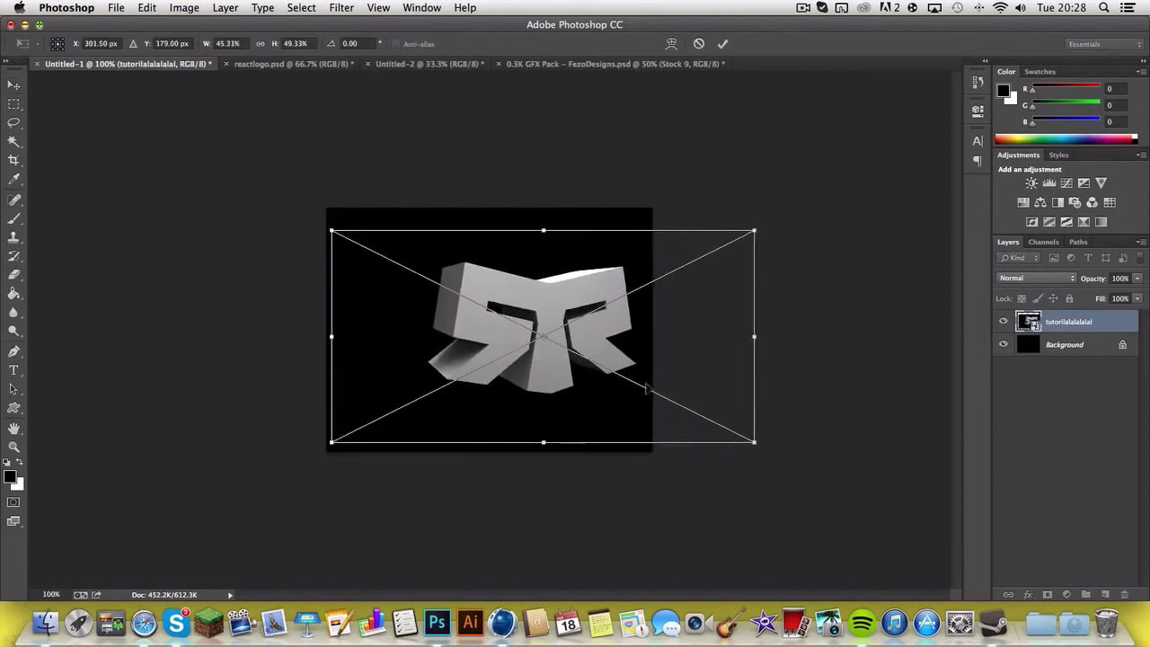
left_click_drag(556, 347, 511, 336)
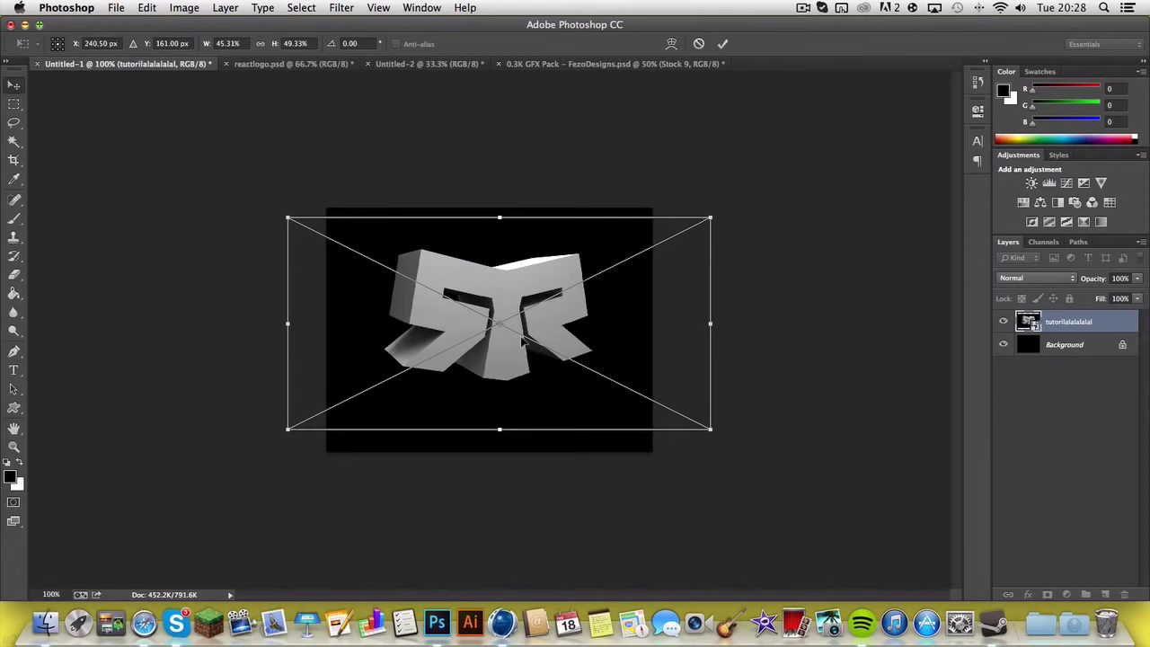
key("Return")
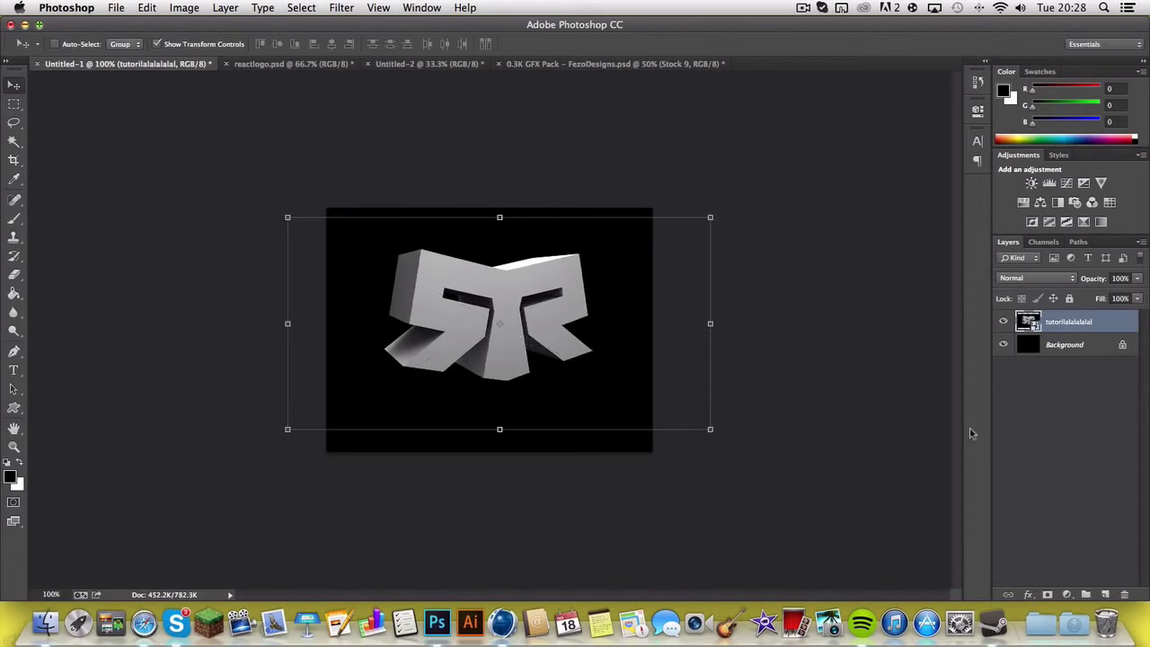
Place the Pikachu image from the Downloads stack onto the canvas over the logo.
left_click(1092, 409)
left_click(1081, 321)
left_click(1120, 366)
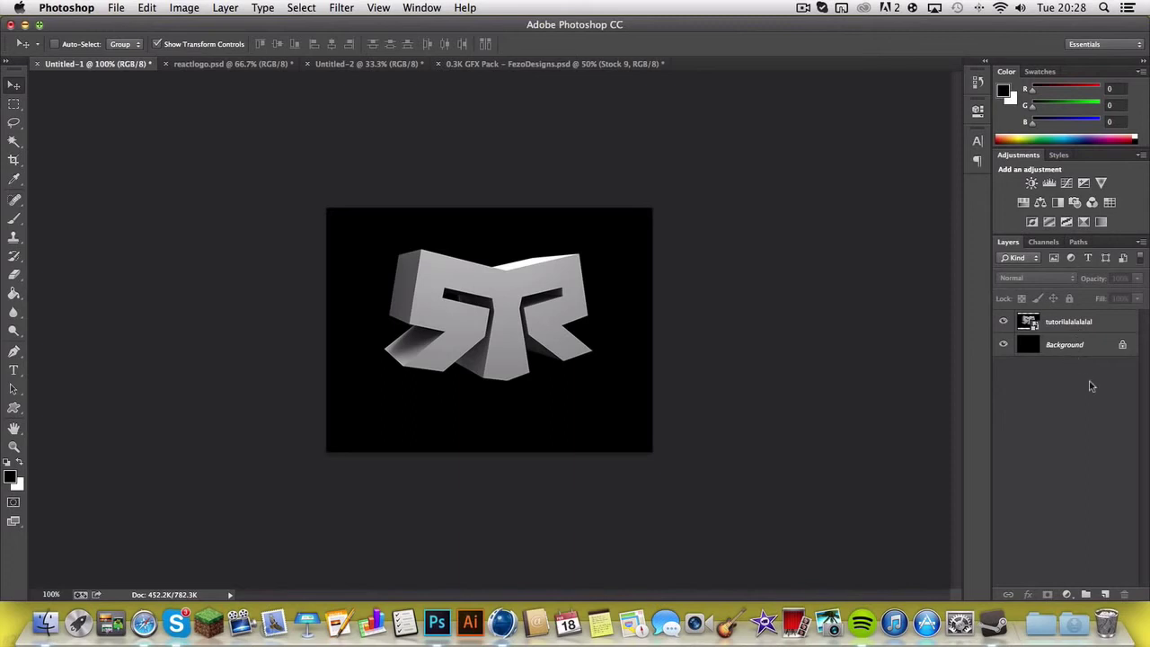
left_click(1066, 331)
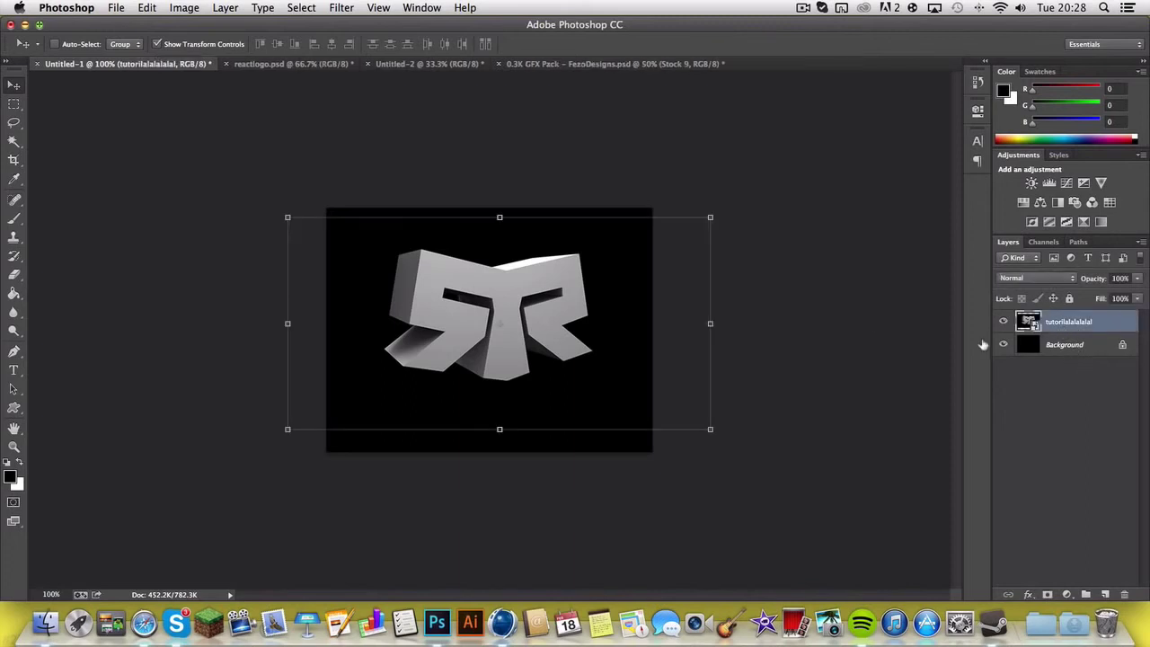
left_click(1079, 627)
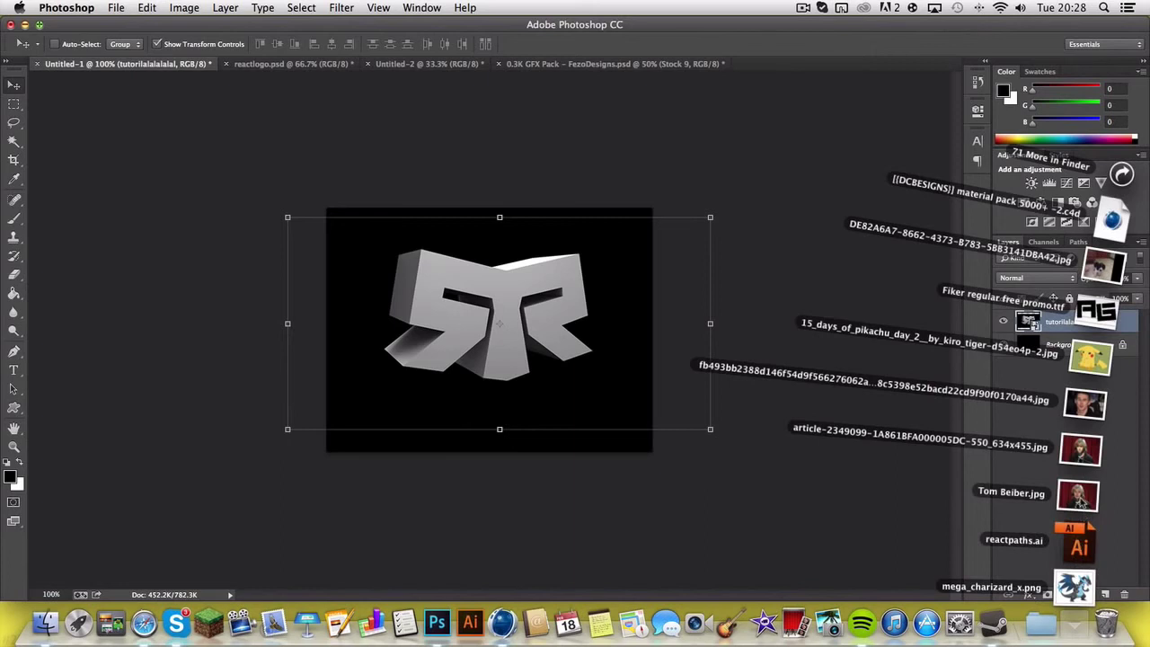
left_click_drag(1089, 360, 518, 306)
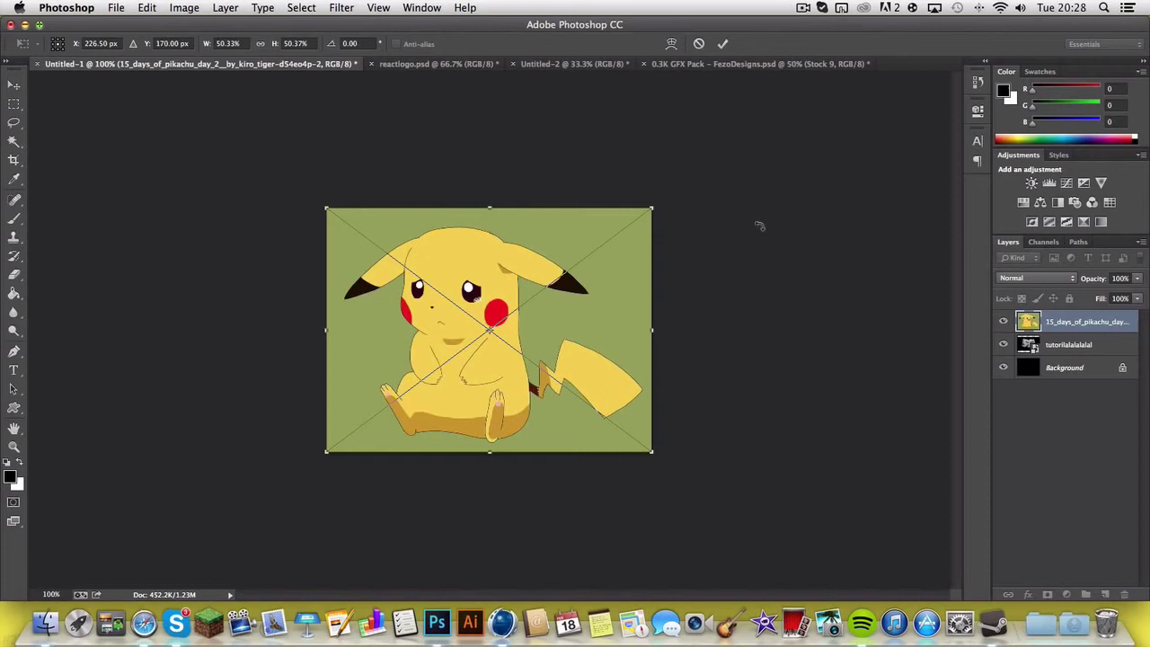
key("Return")
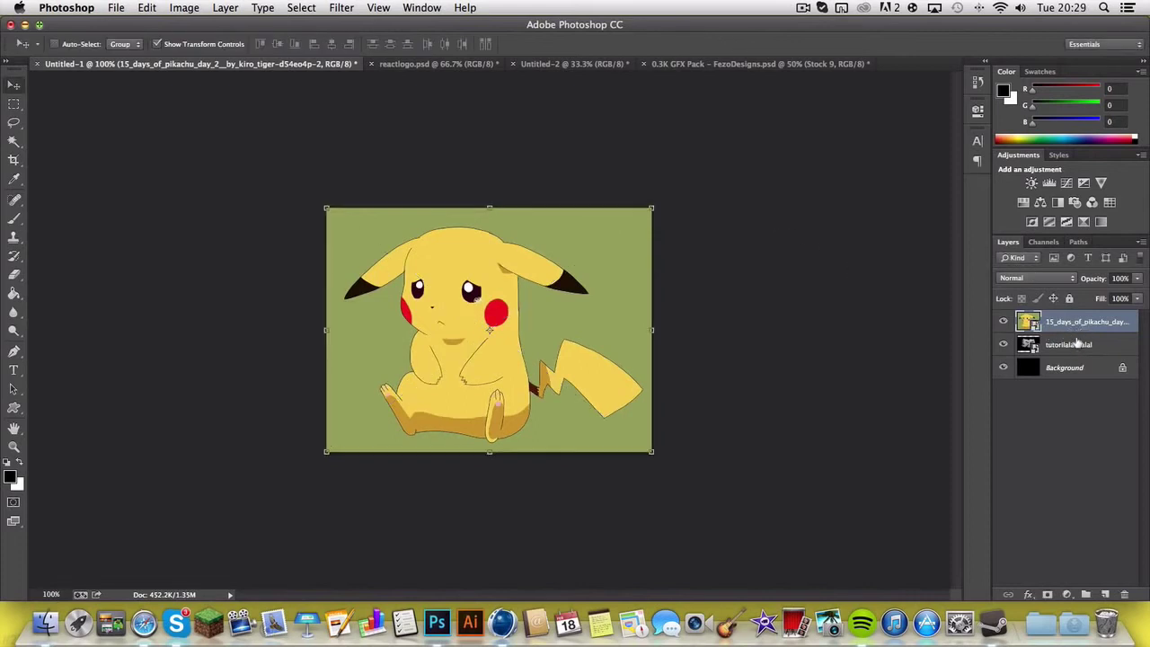
left_click_drag(1078, 342, 1078, 329)
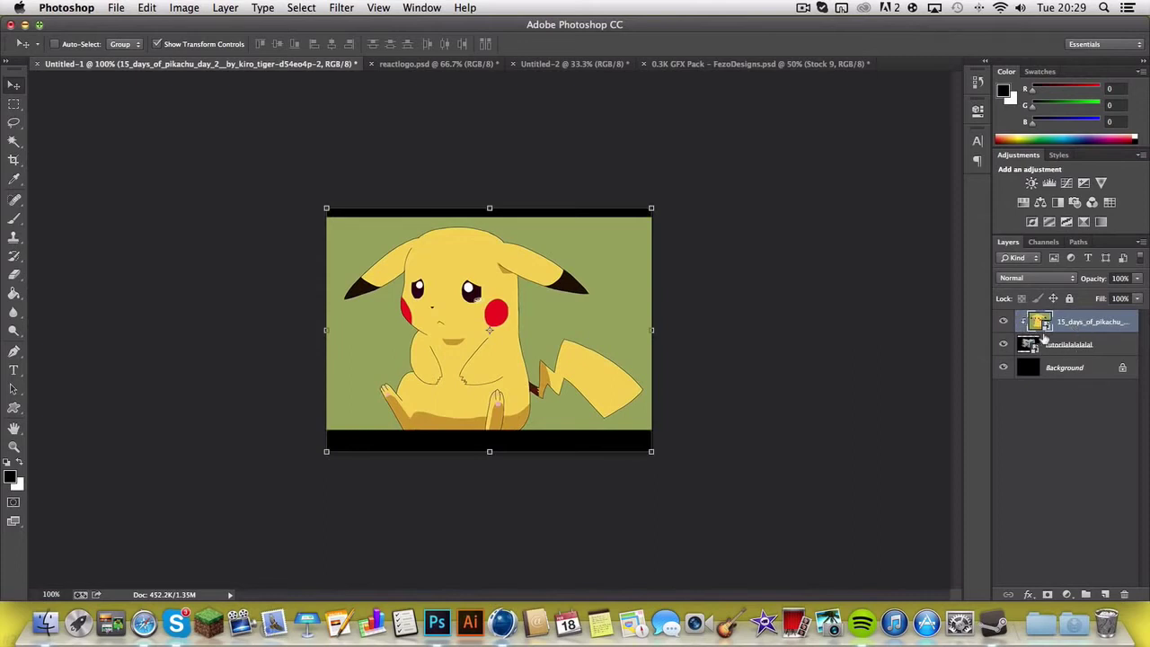
left_click(1033, 280)
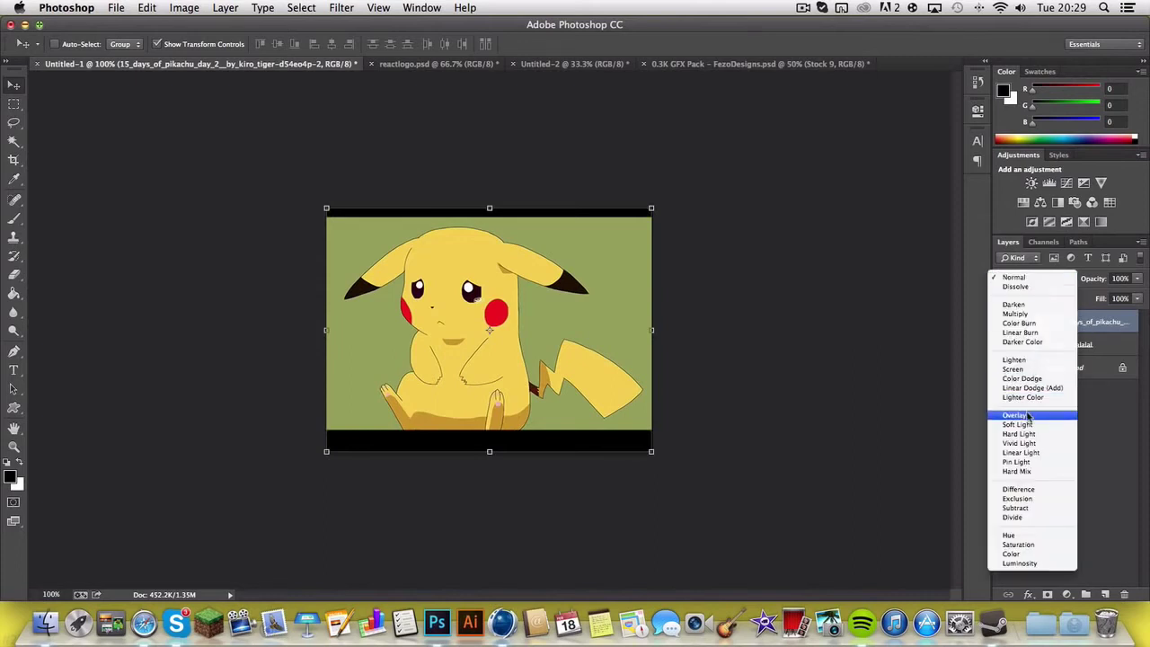
left_click(1029, 416)
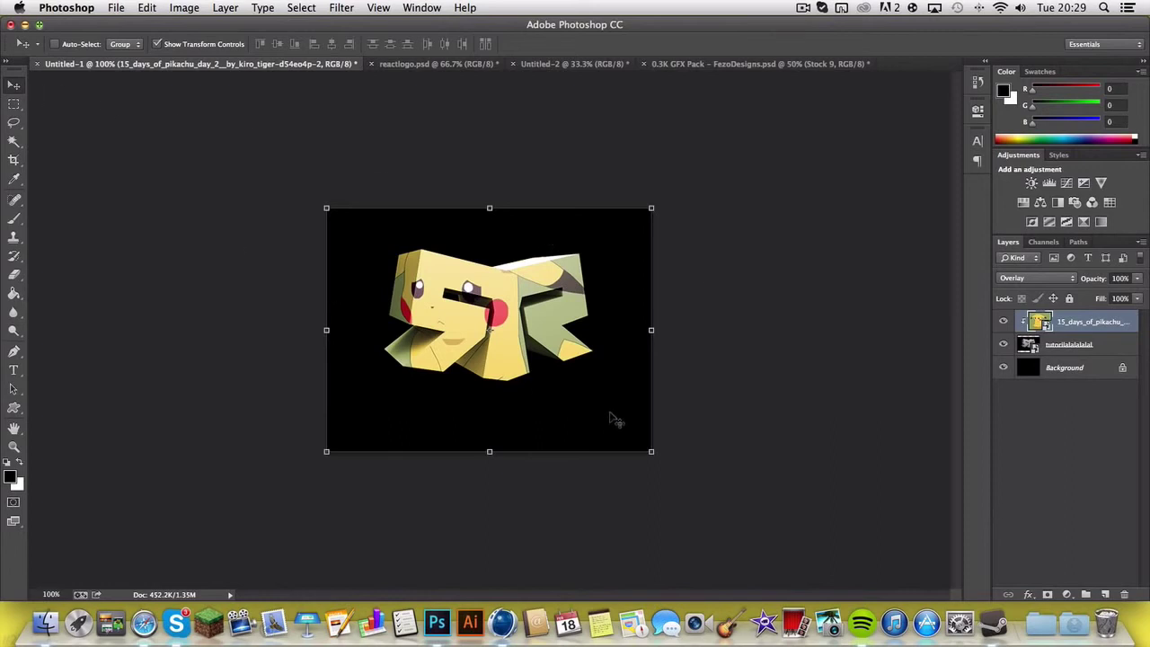
left_click_drag(557, 369, 586, 386)
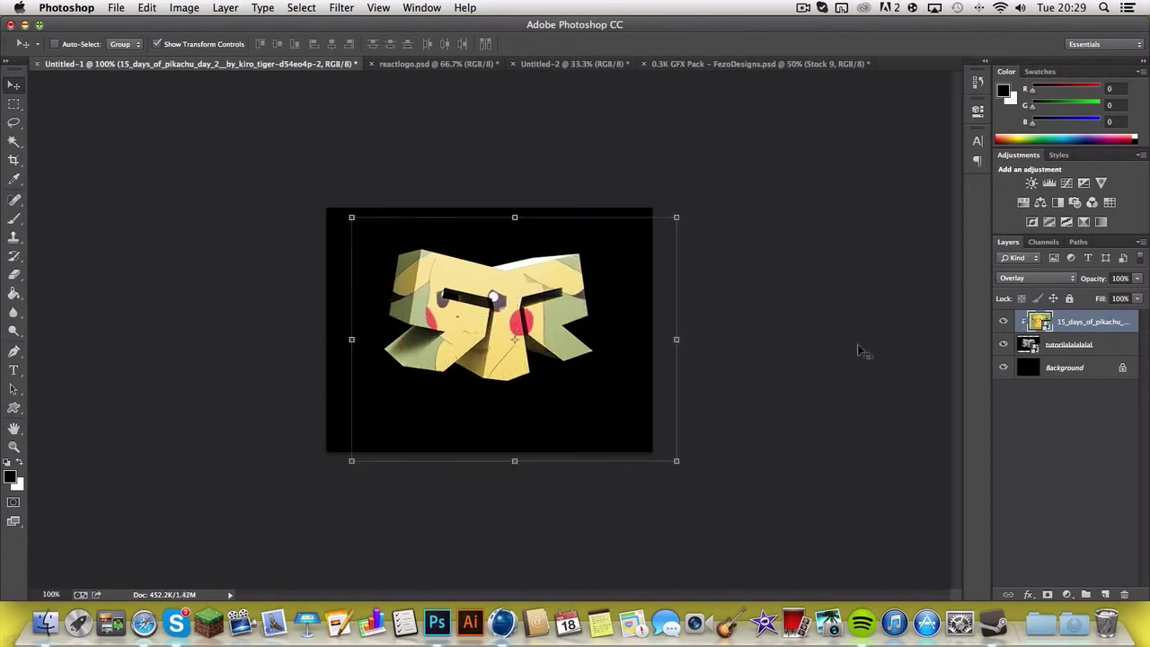
Replace the Pikachu layer with the mega_charizard_x image from Downloads.
key("BackSpace")
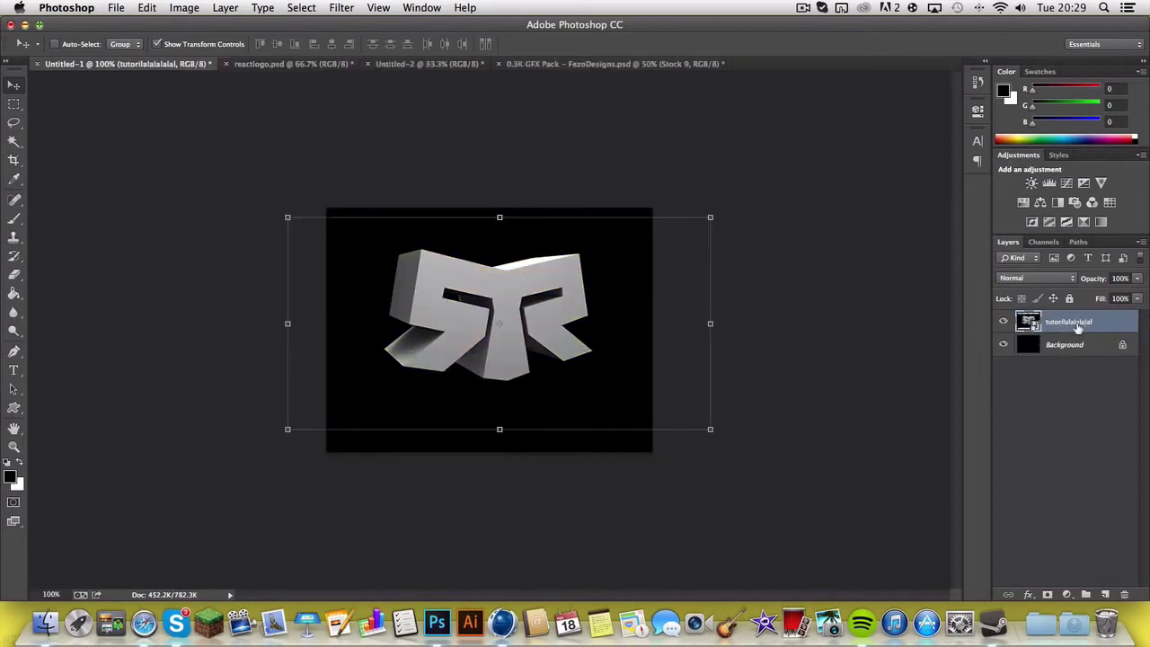
left_click(1074, 623)
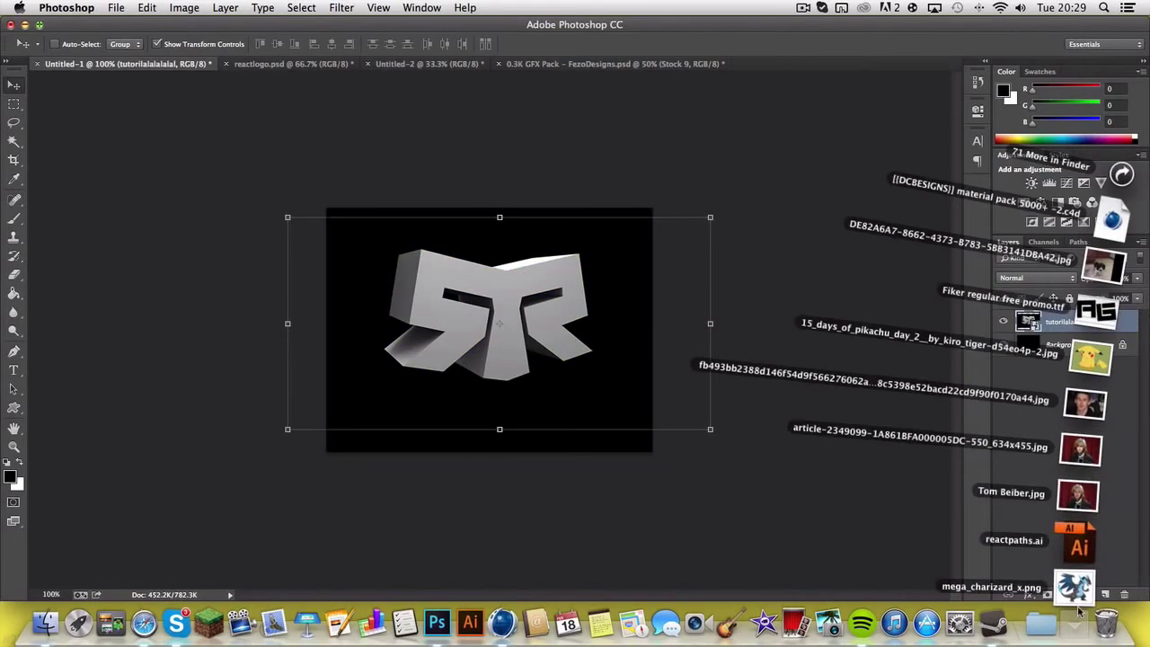
left_click_drag(1075, 596, 498, 359)
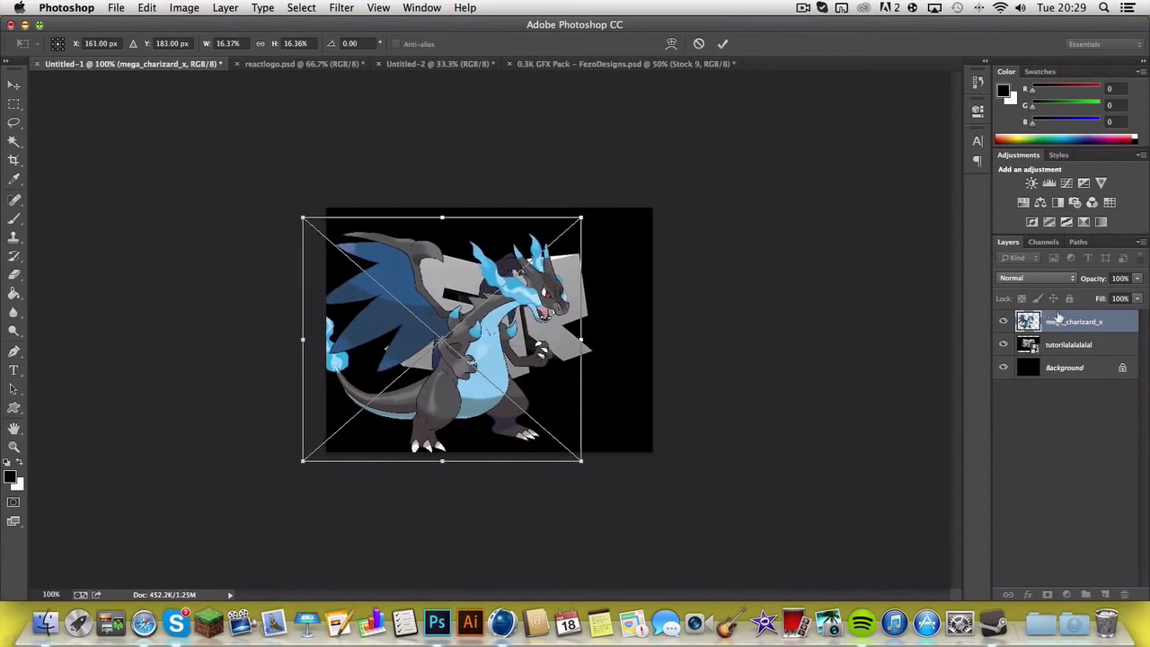
key("Return")
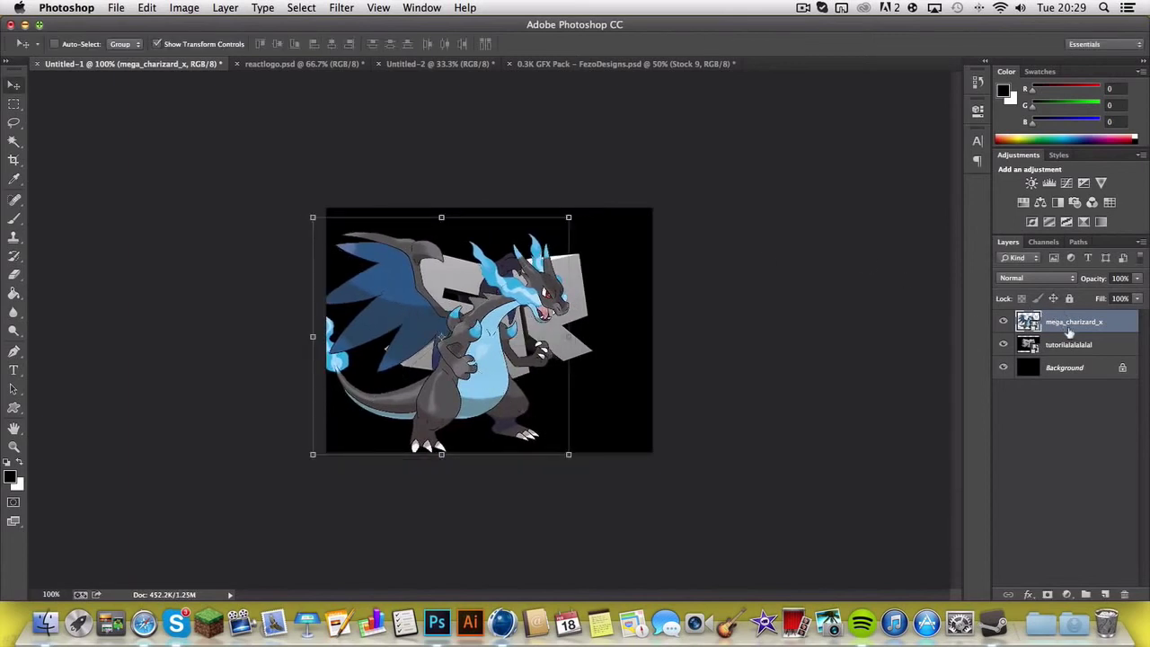
Set the dragon image to Overlay blending and shift it across the logo.
left_click(1039, 280)
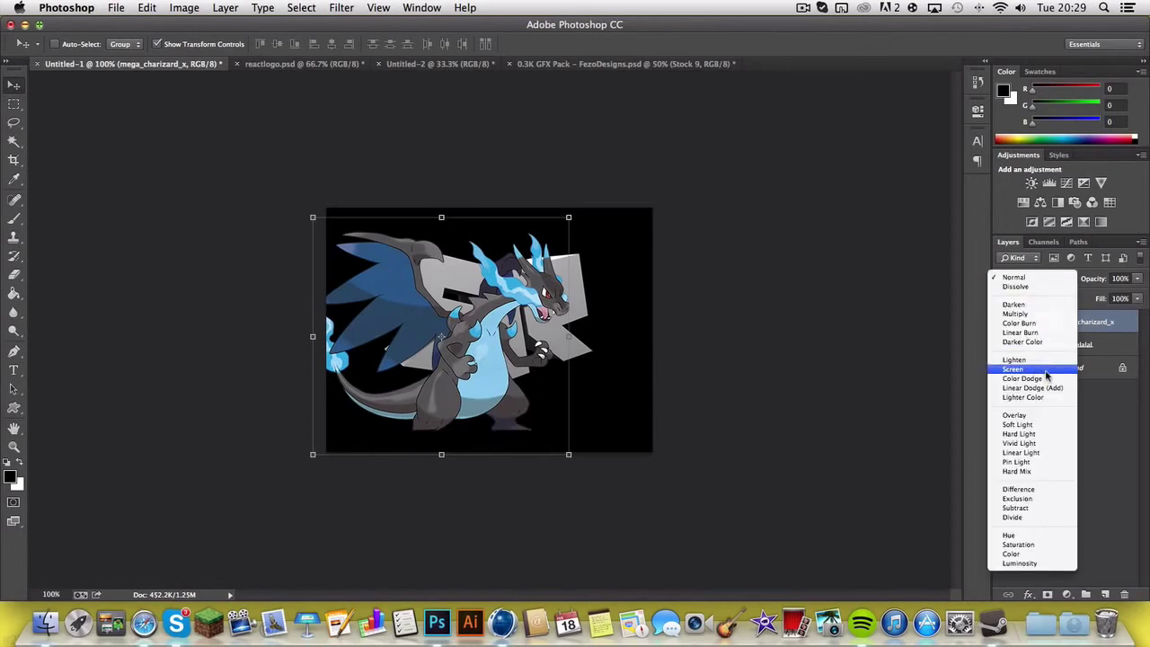
left_click(1051, 407)
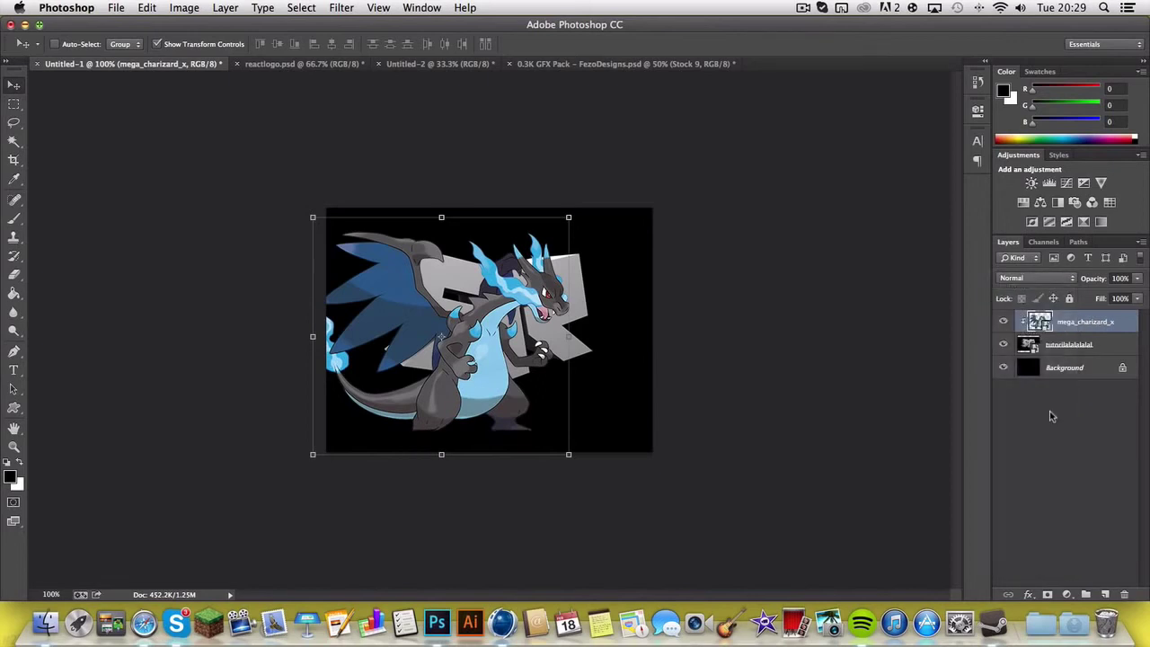
left_click(1039, 280)
left_click(1033, 419)
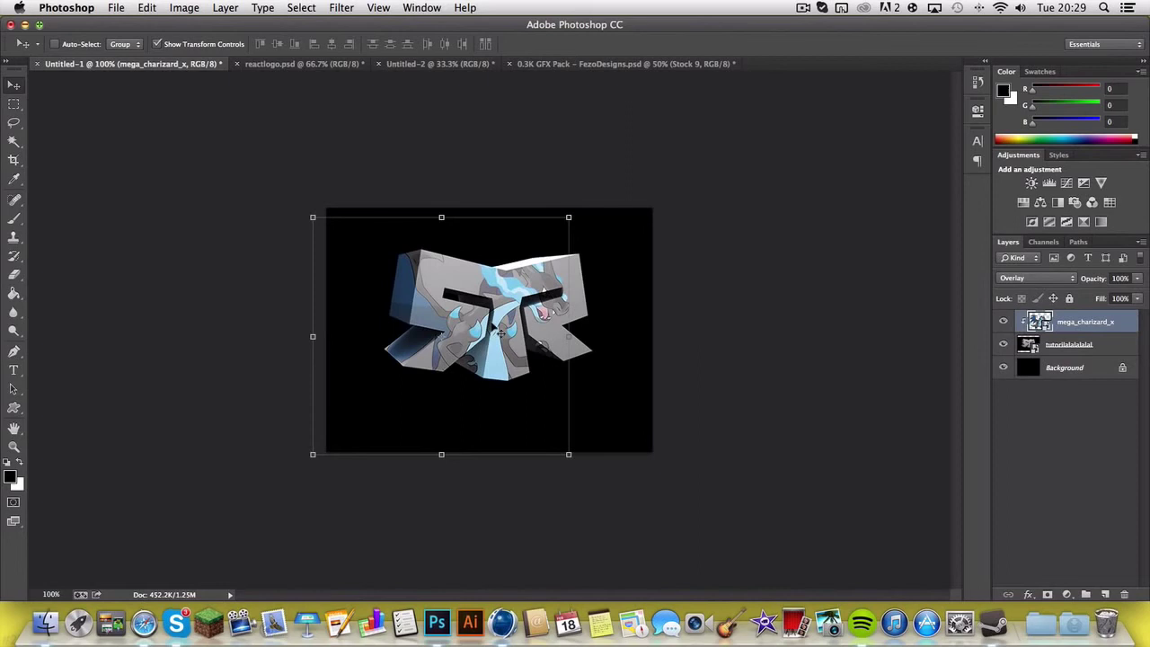
left_click_drag(500, 333, 460, 342)
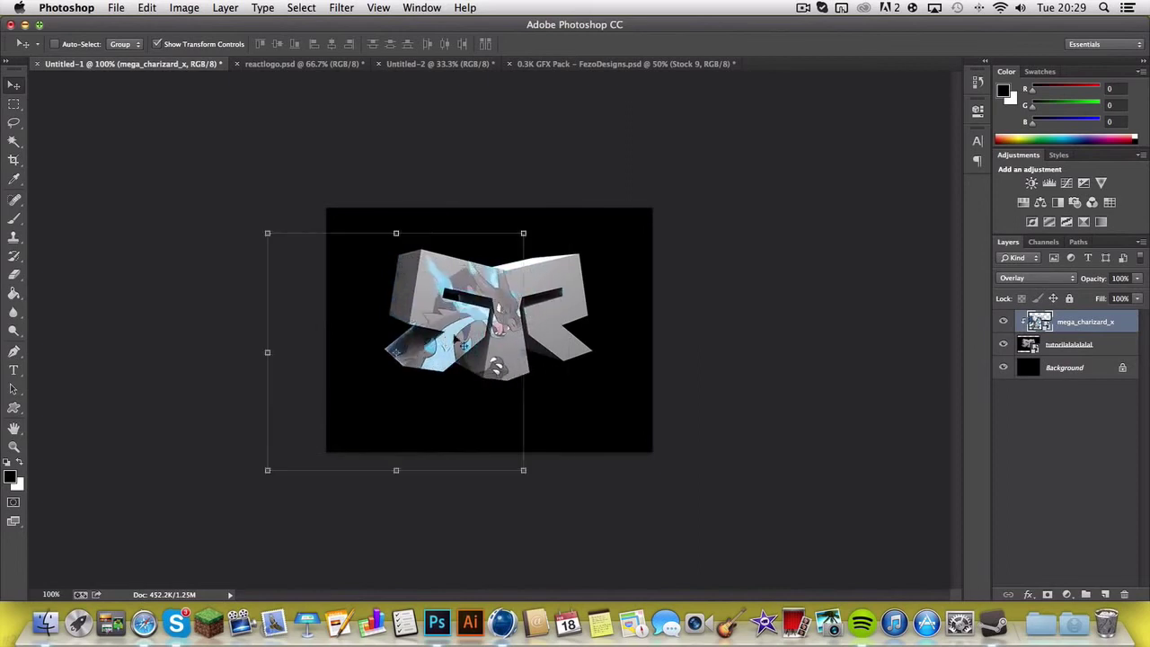
left_click(1040, 501)
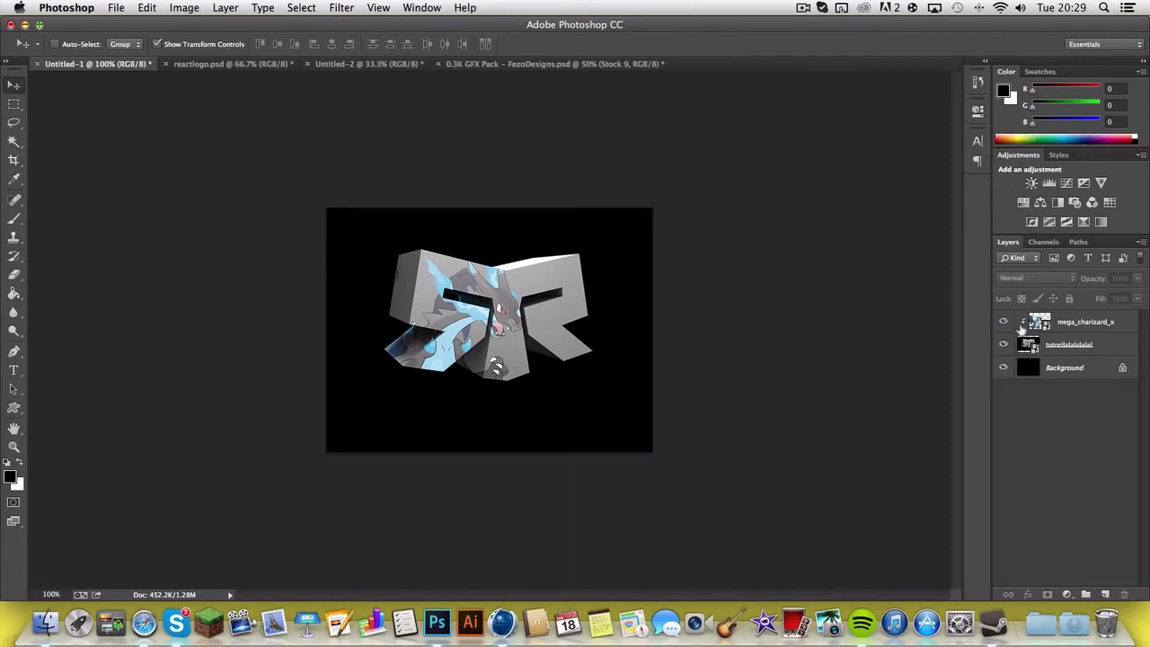
Move the logo up about 1 cm and realign the dragon image over it.
left_click(1100, 348)
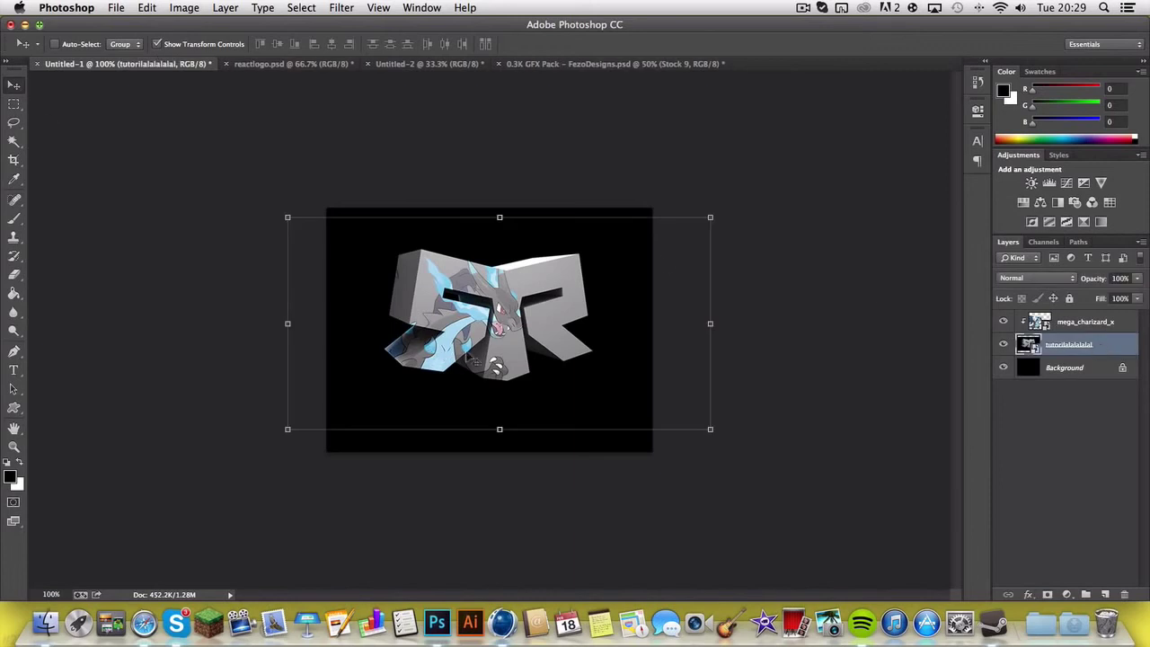
left_click_drag(497, 353, 519, 327)
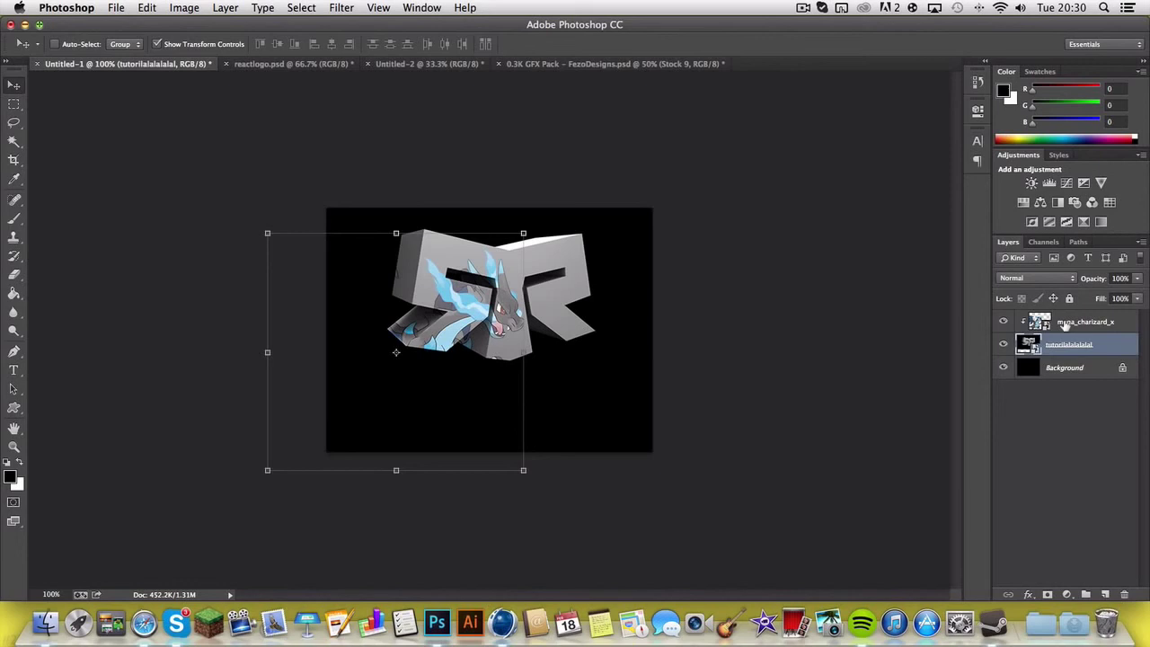
left_click(1064, 325)
key("shift+alt+o")
left_click_drag(449, 327, 443, 311)
left_click(1024, 400)
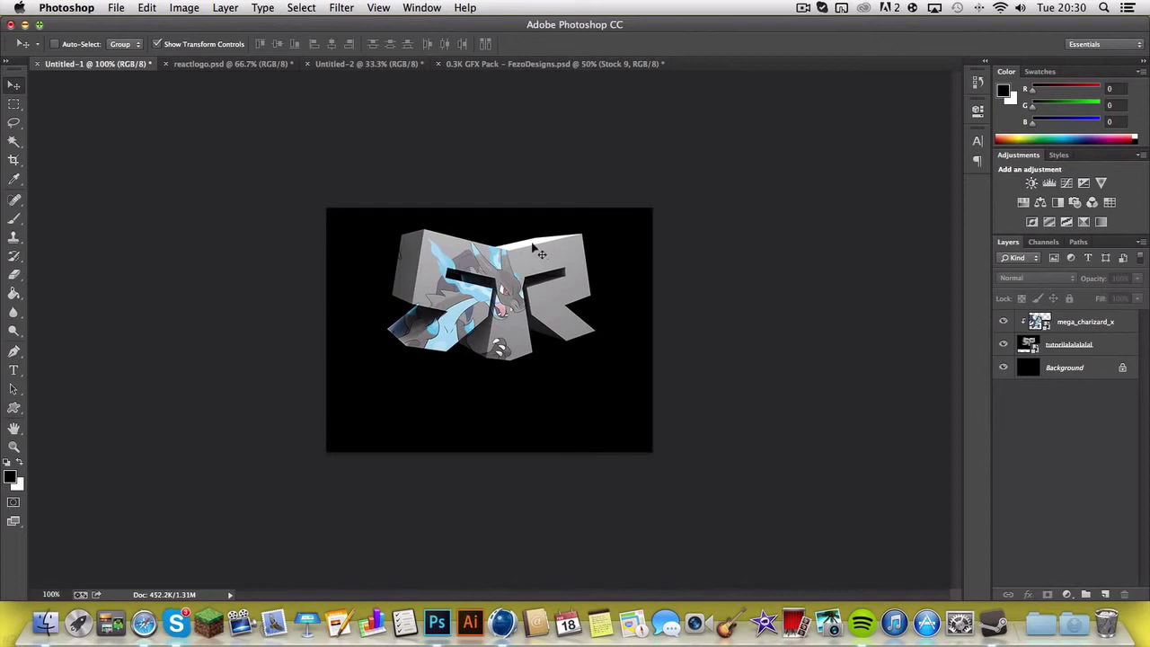
Start a text layer below the logo in the Fiker regular promo font.
left_click(14, 370)
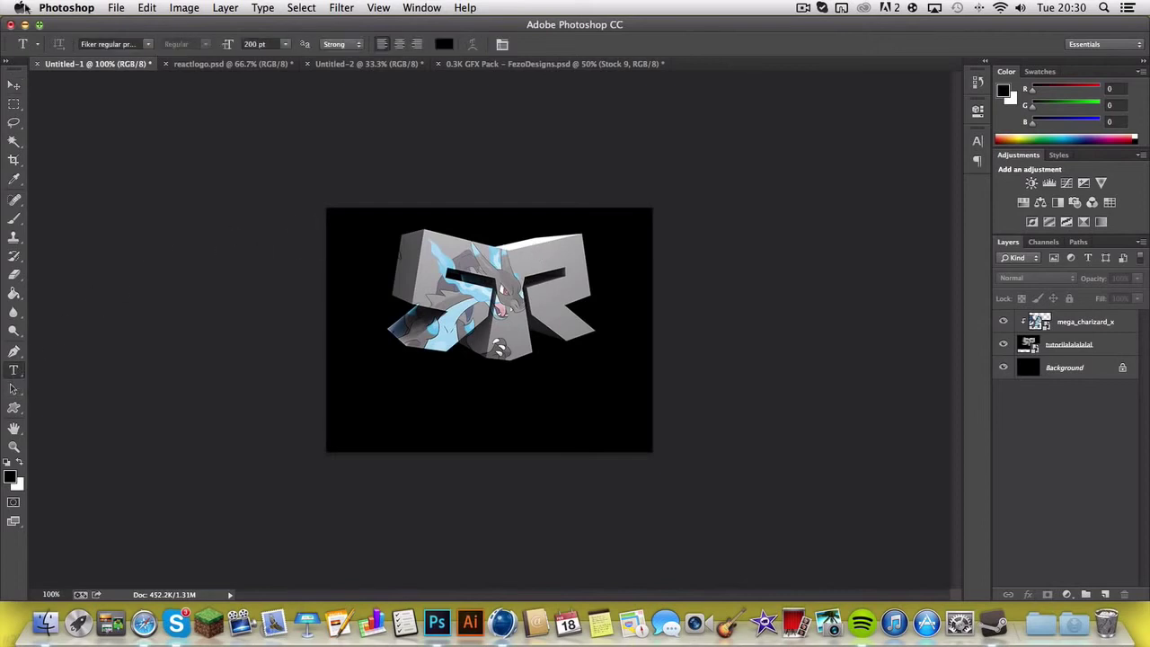
left_click(121, 43)
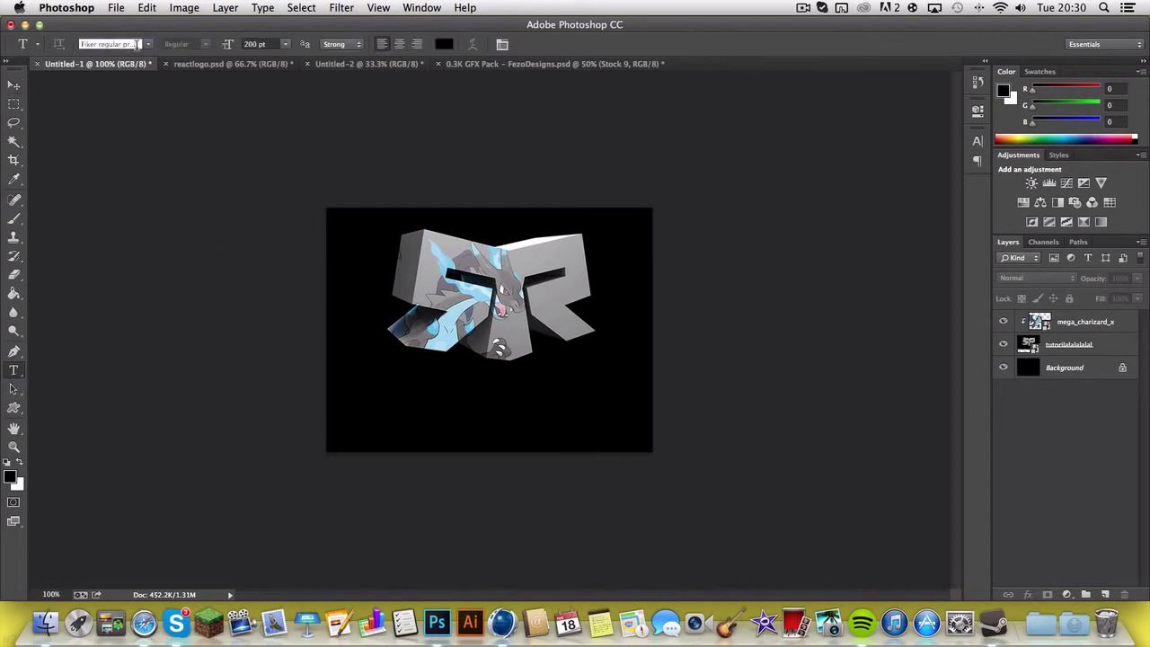
left_click(149, 45)
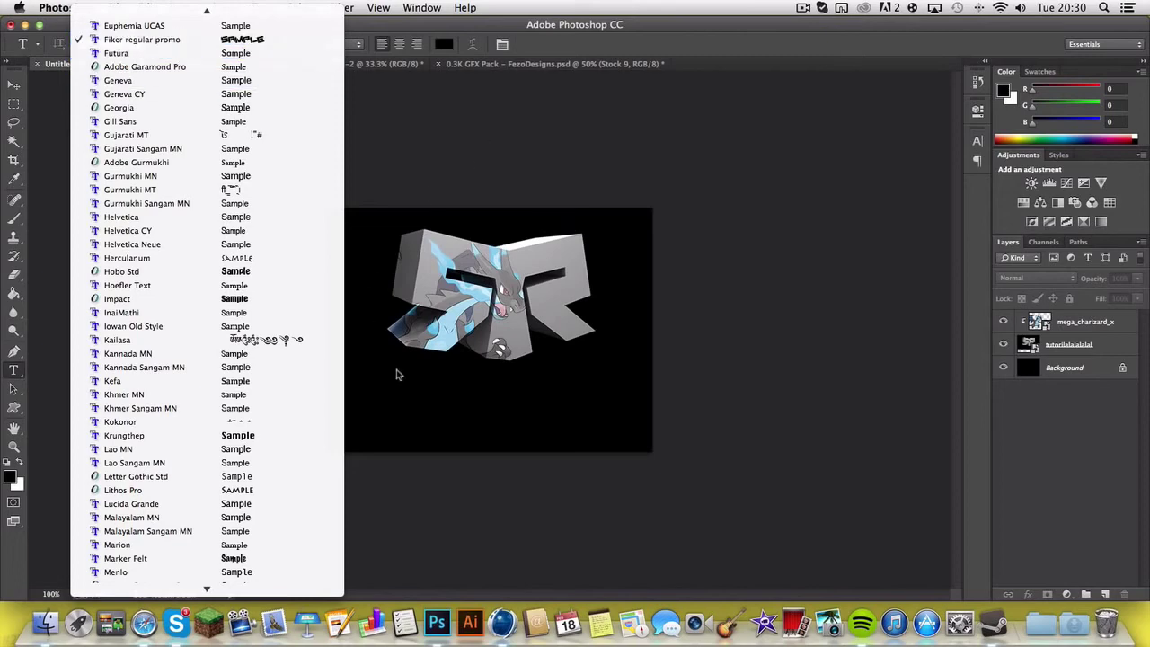
left_click(426, 398)
left_click(426, 398)
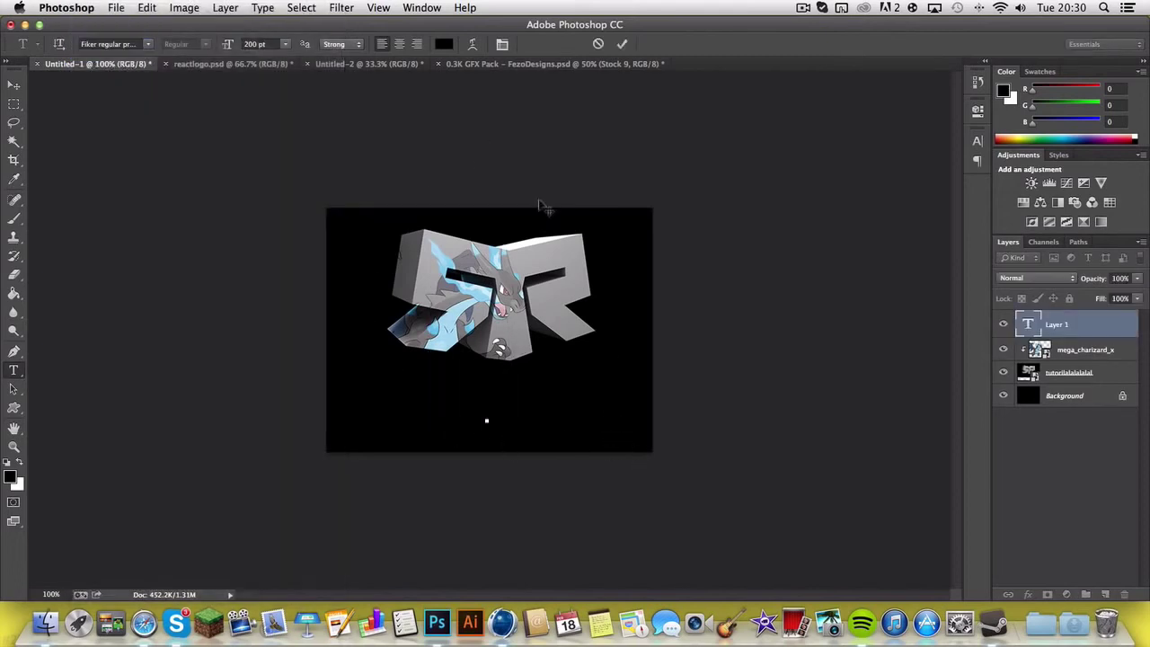
Adjust the font size, first 100 pt, then entering 10.
left_click(248, 43)
key("BackSpace")
key("Return")
left_click(285, 44)
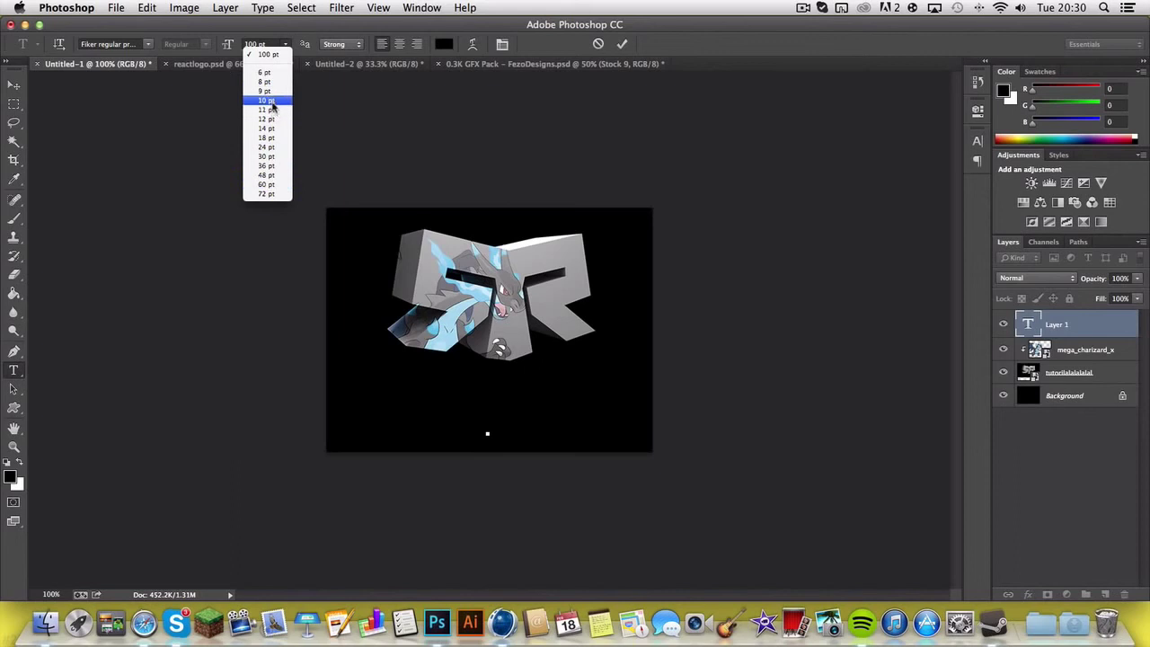
left_click(267, 42)
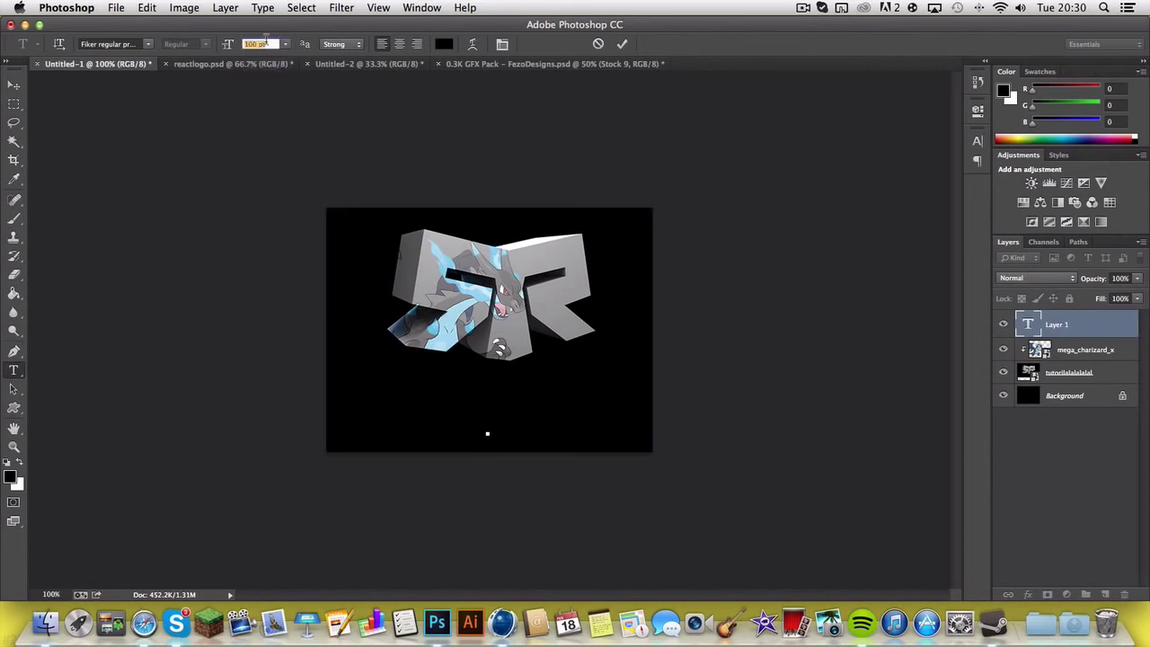
type("1")
type("0")
key("Return")
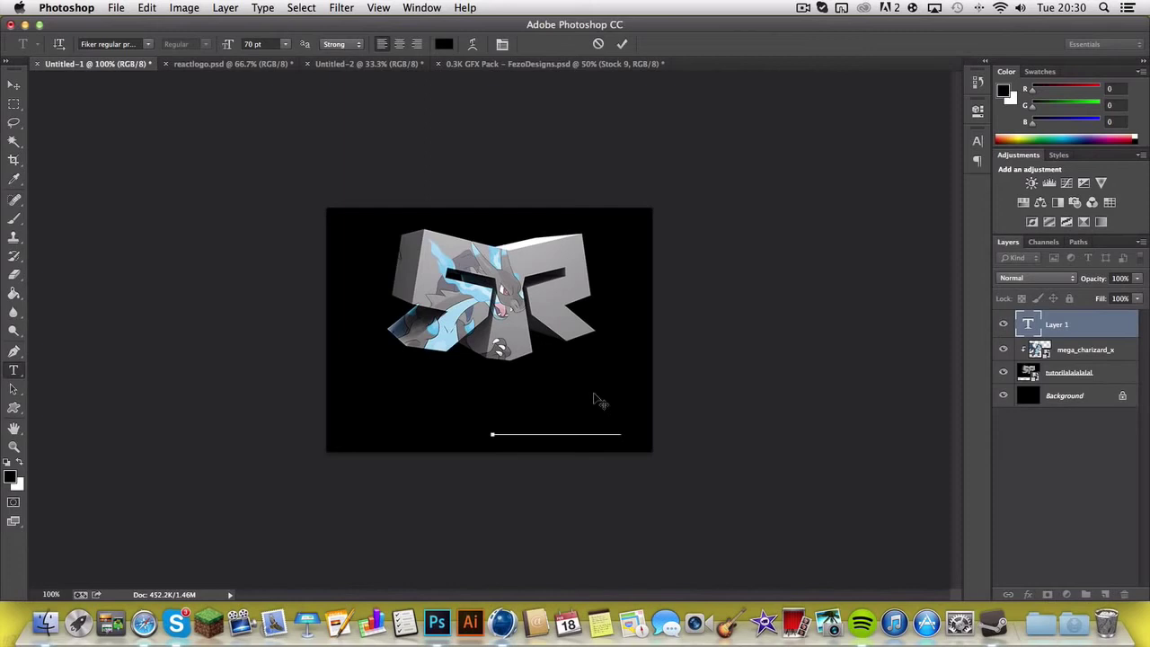
Delete the invisible black typed text and pick a dark grey foreground colour.
key("BackSpace")
key("Left")
key("BackSpace")
key("Delete")
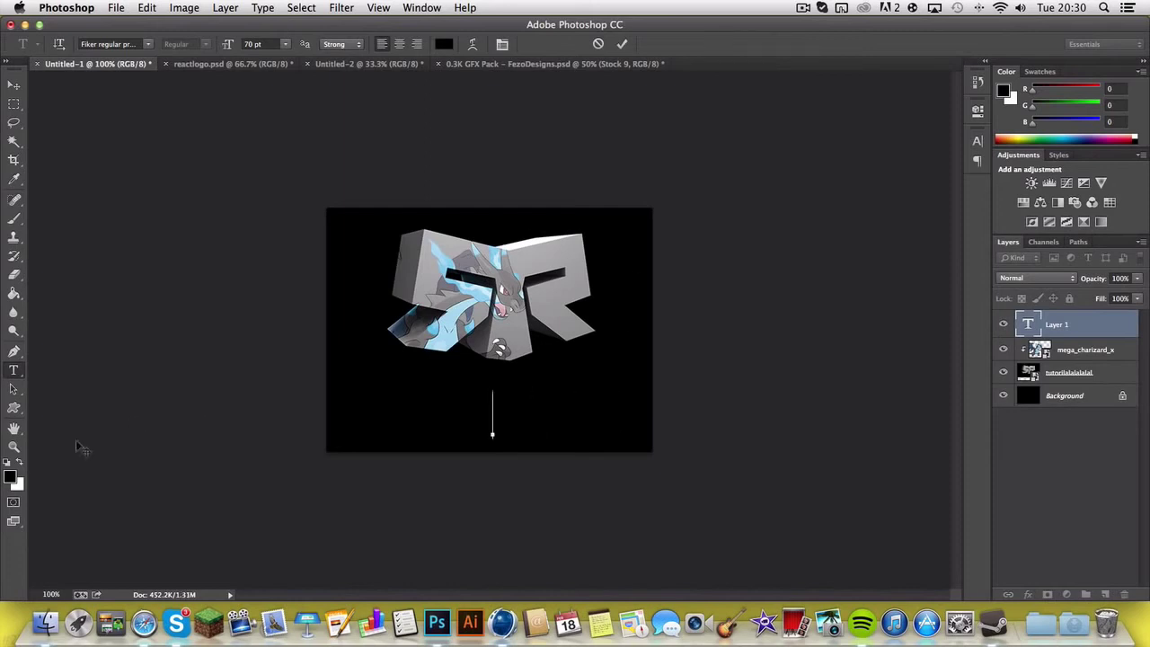
left_click(10, 476)
left_click_drag(417, 320, 338, 322)
Set the foreground colour to dark grey 343434 and confirm it.
left_click(378, 303)
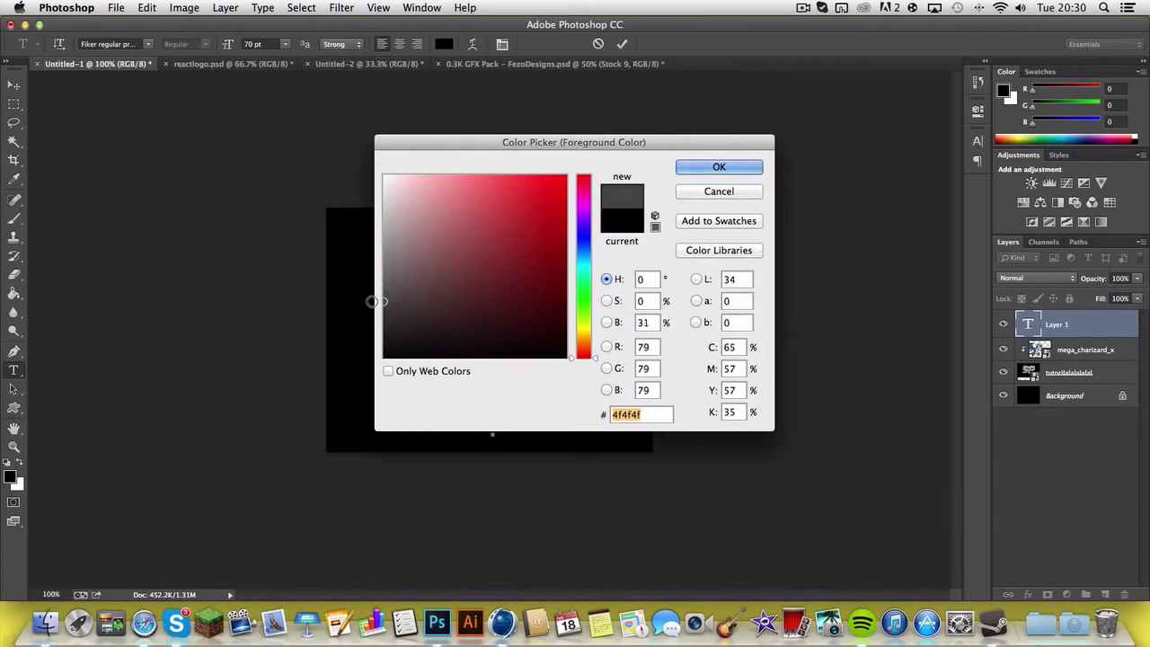
left_click(385, 322)
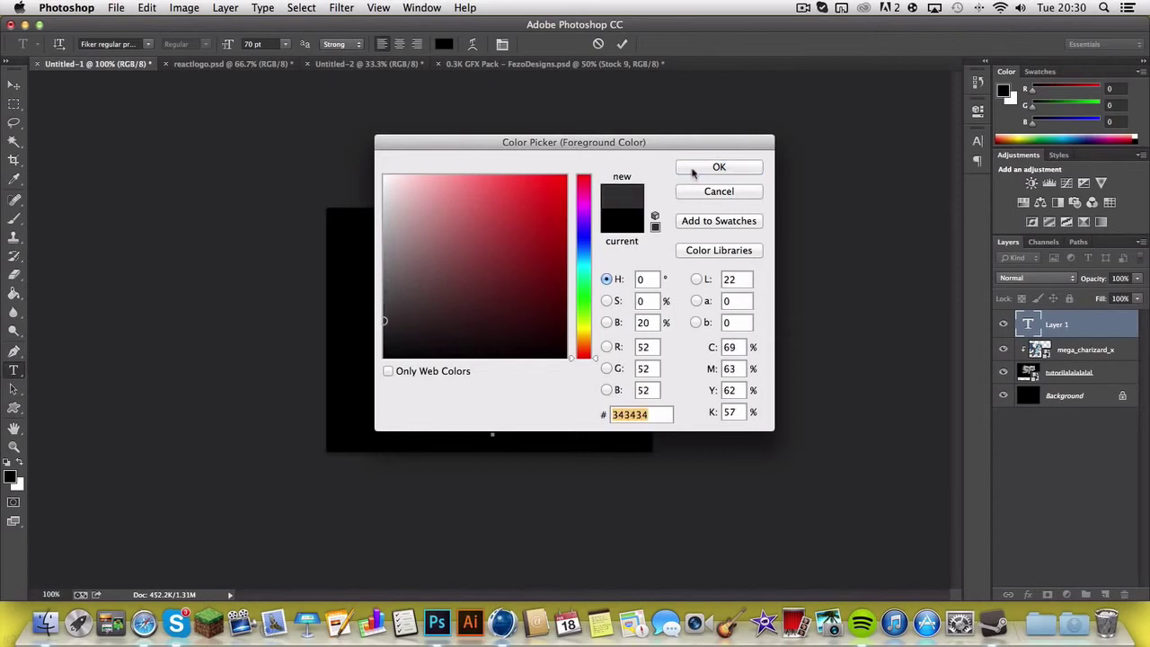
left_click(685, 171)
Type TUTORIAL below the logo, shift it into place, and commit it.
left_click_drag(550, 449, 409, 451)
type("T")
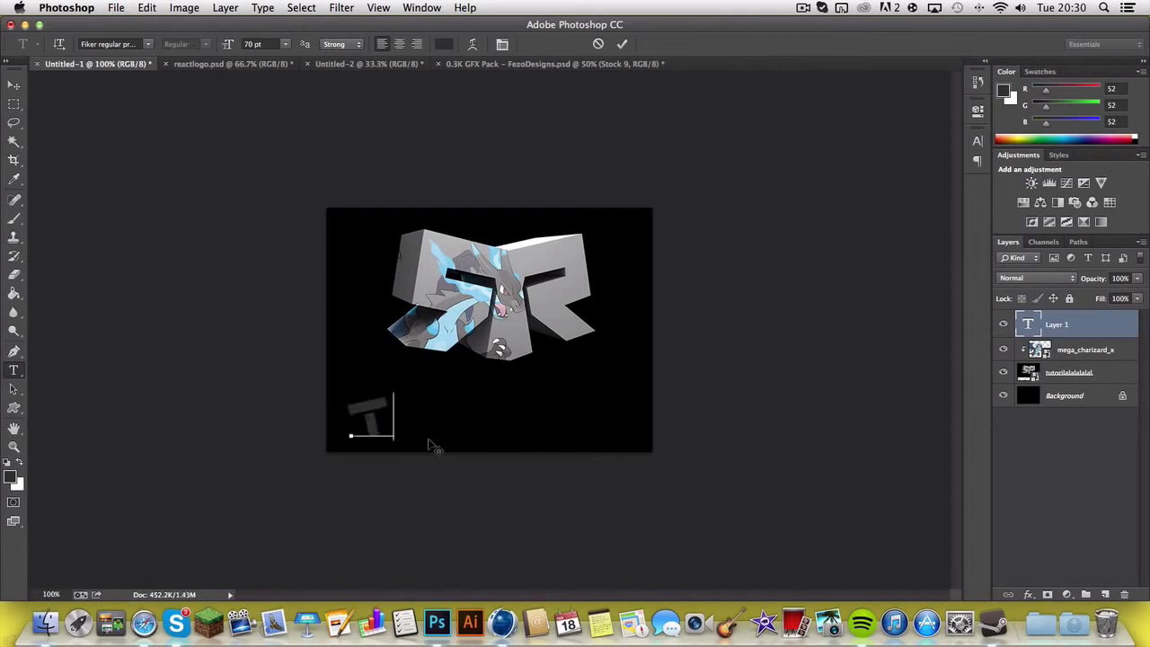
type("UTORIAL")
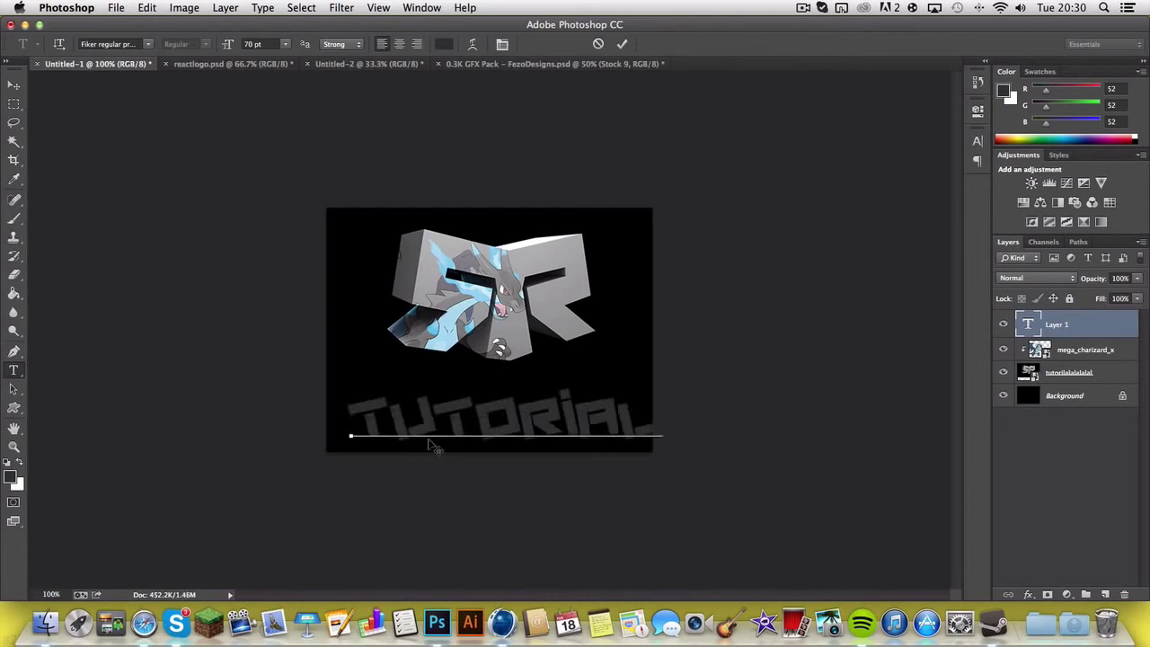
left_click_drag(592, 355, 573, 348)
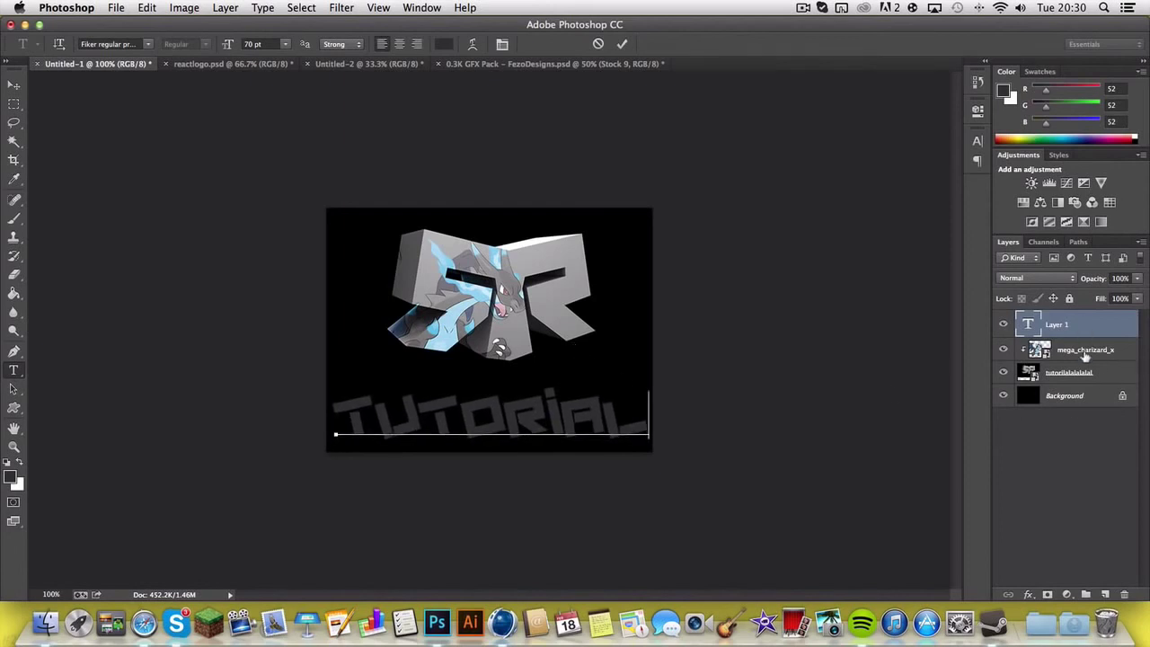
key("ctrl+Return")
Nudge TUTORIAL up, then enlarge the R logo to about 51.5% by 55.3%.
key("v")
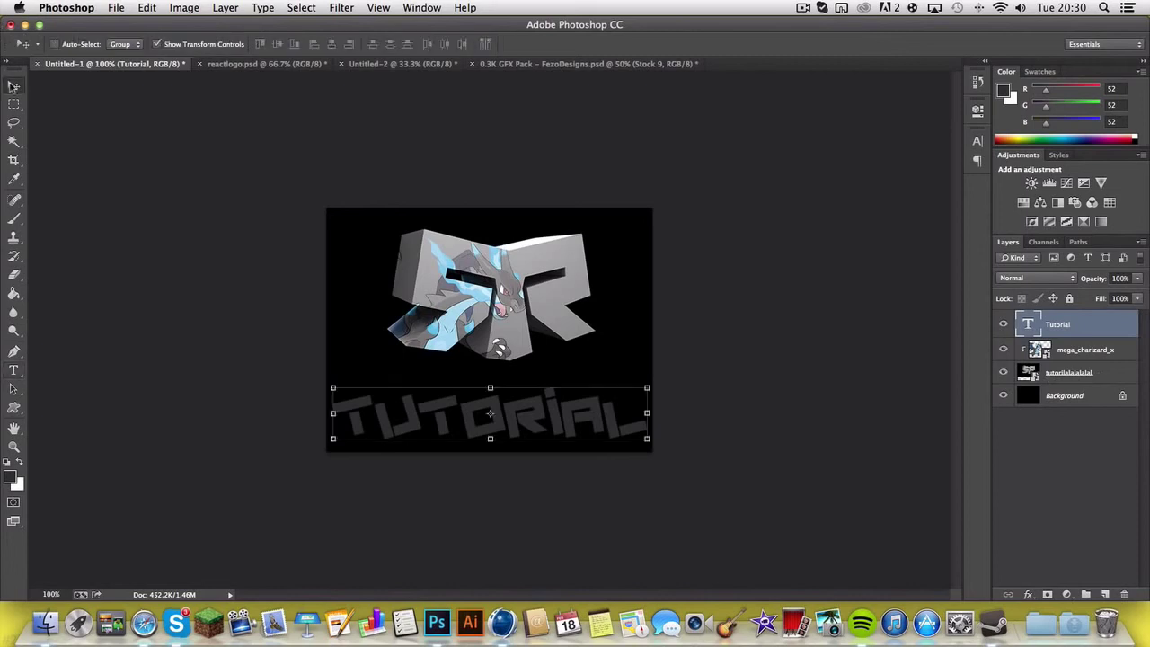
left_click_drag(535, 296, 532, 282)
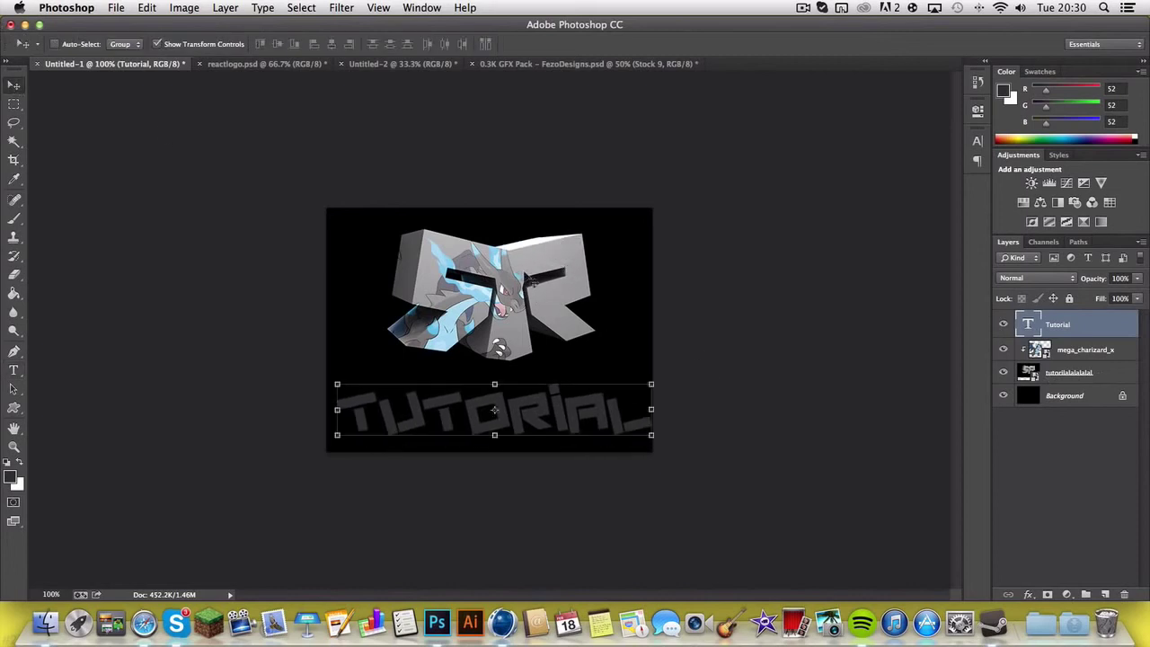
left_click(1099, 378)
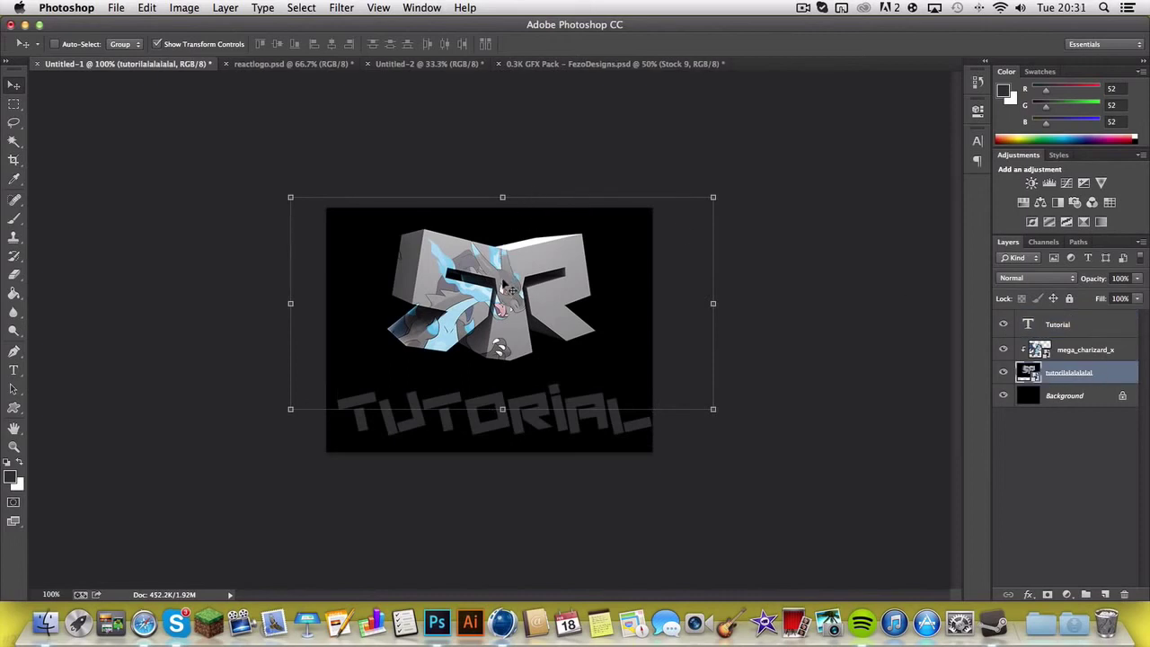
left_click_drag(706, 406, 765, 435)
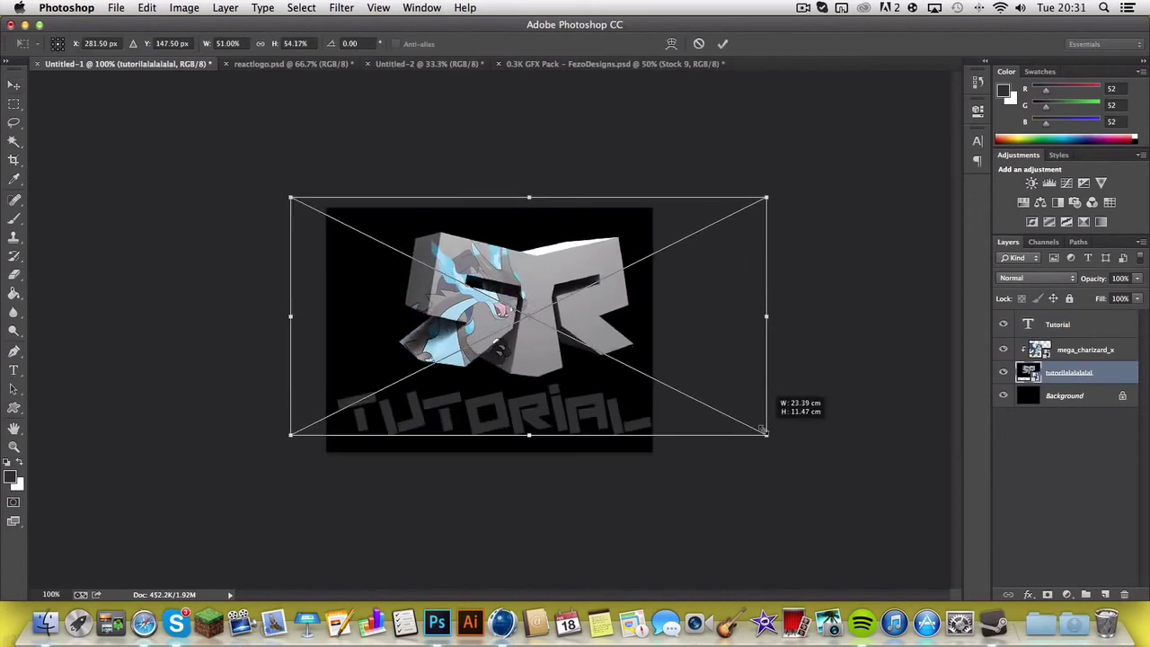
left_click_drag(534, 290, 515, 286)
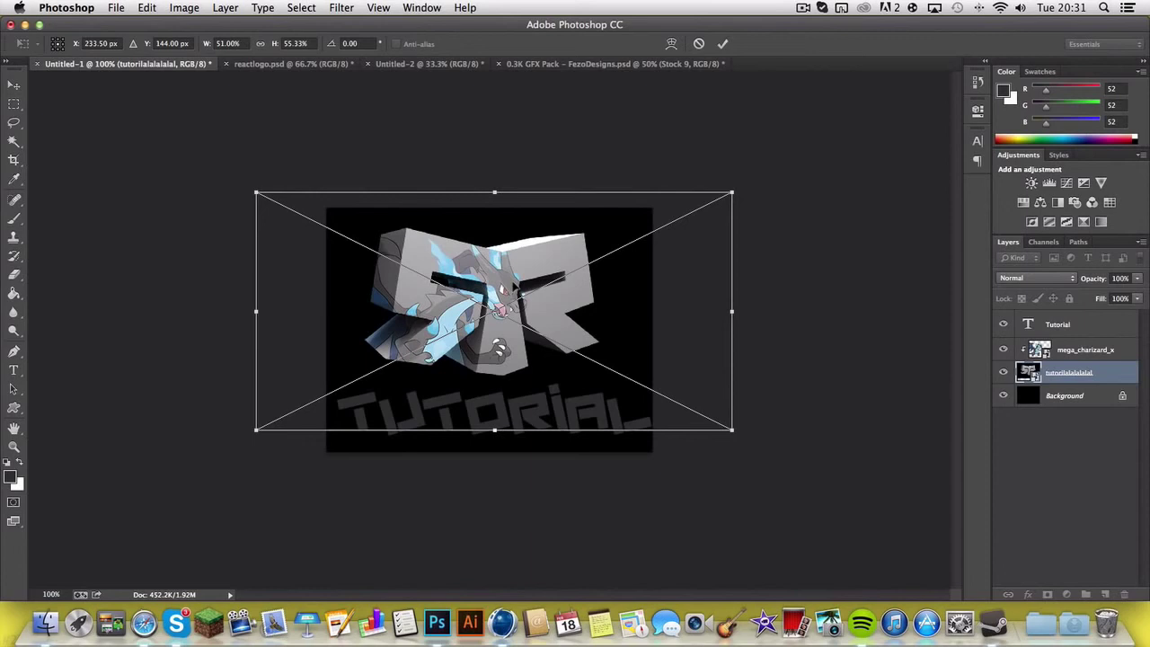
left_click_drag(732, 312, 735, 313)
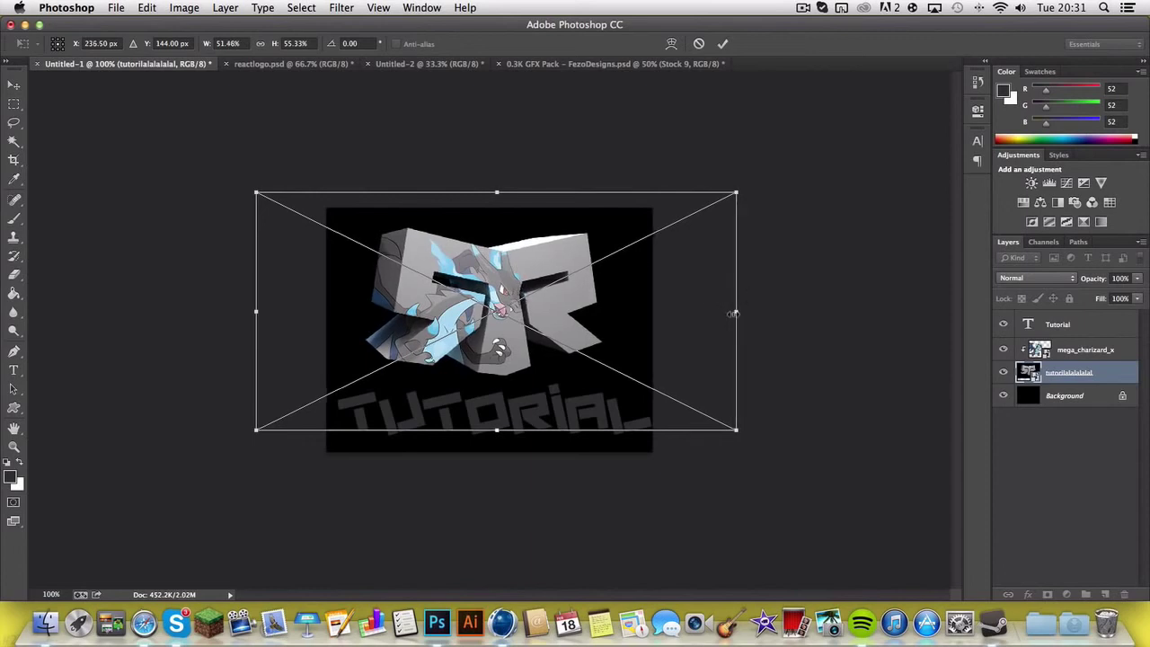
key("Return")
Slide the mega_charizard_x overlay right across the enlarged logo.
left_click(1069, 358)
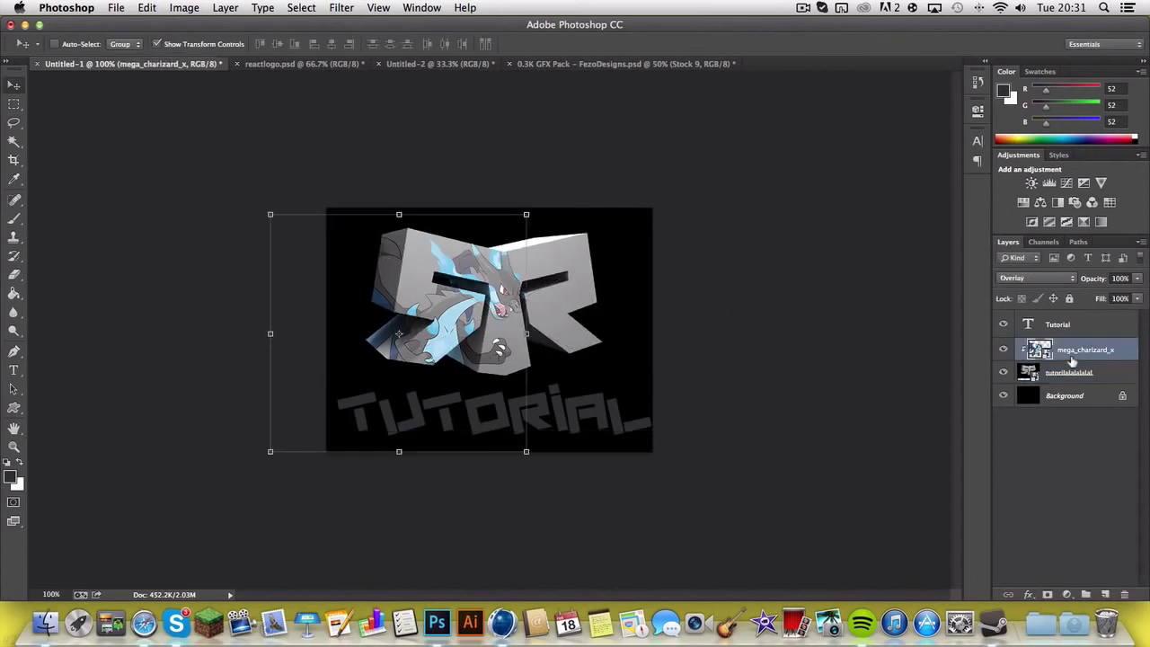
mouse_move(514, 301)
left_mouse_down()
mouse_move(559, 292)
mouse_move(387, 301)
mouse_move(449, 260)
mouse_move(503, 307)
left_mouse_up()
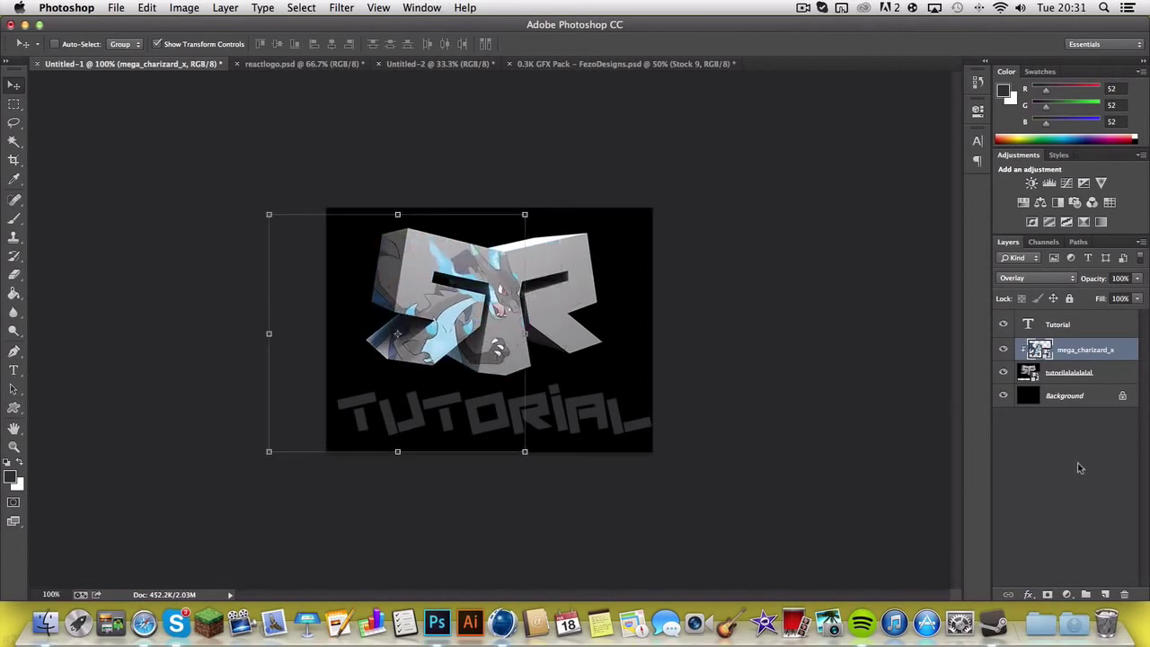
left_click(1093, 323)
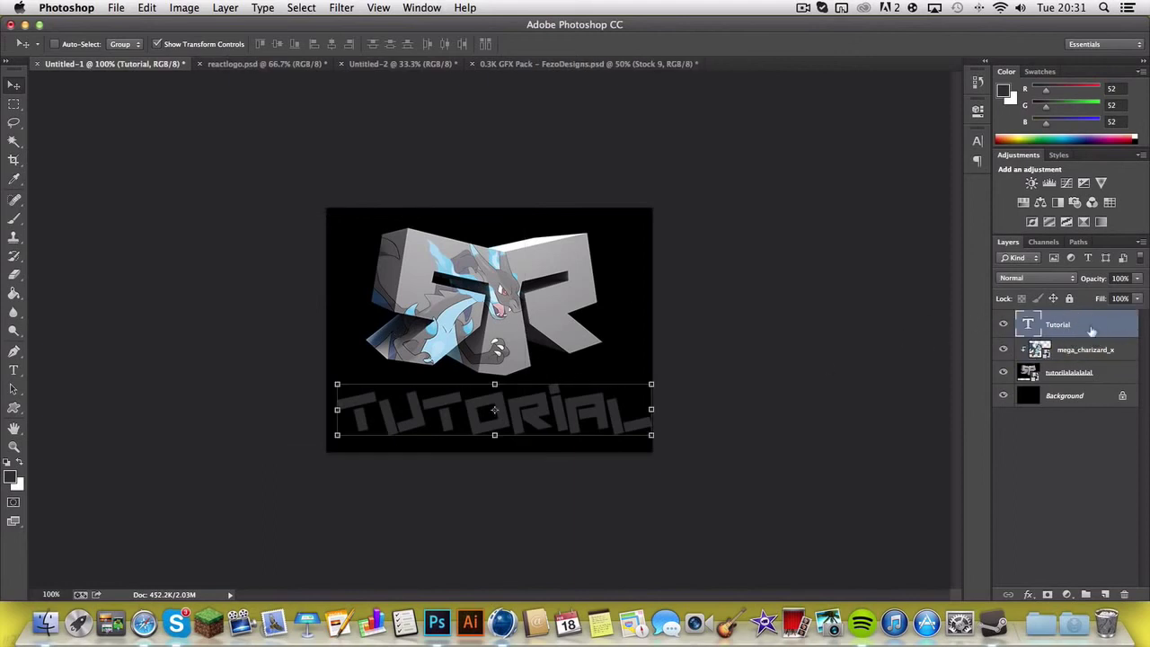
Add Bevel & Emboss to the Tutorial text with the linear gloss contour.
double_click(1092, 331)
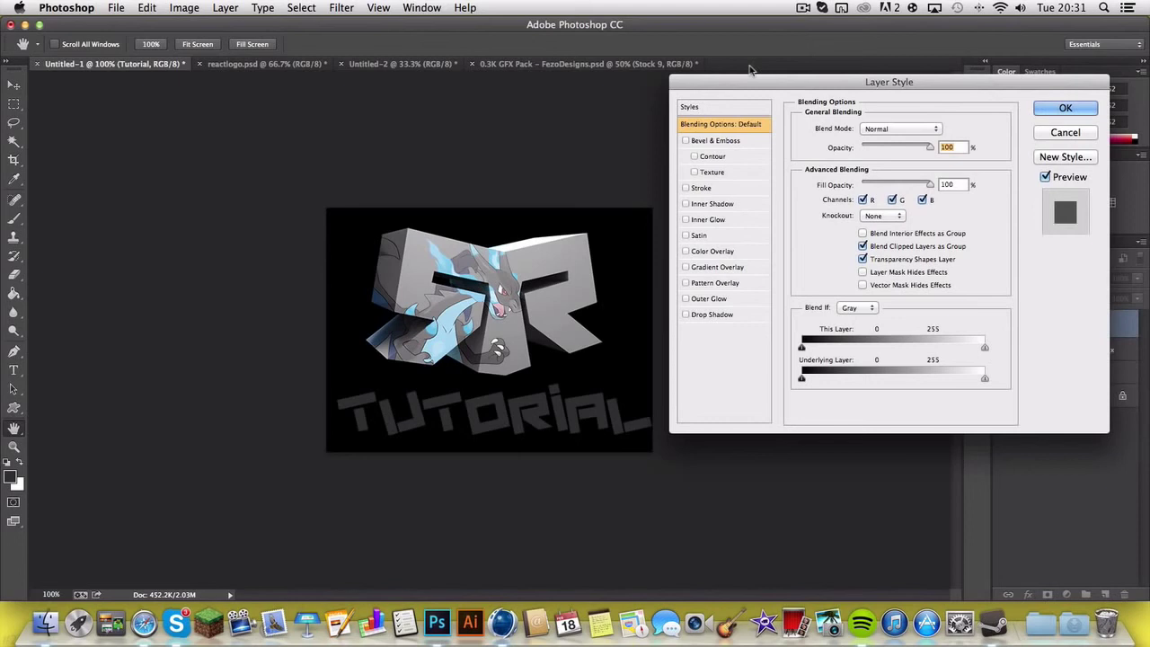
left_click(693, 142)
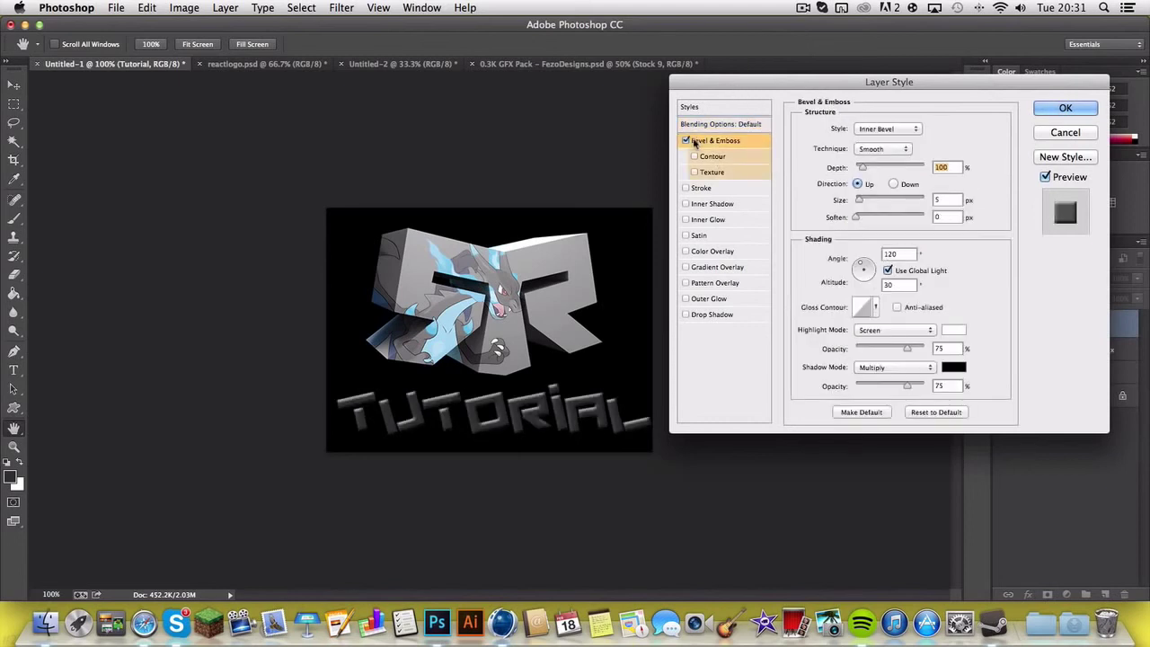
left_click(876, 308)
left_click(821, 338)
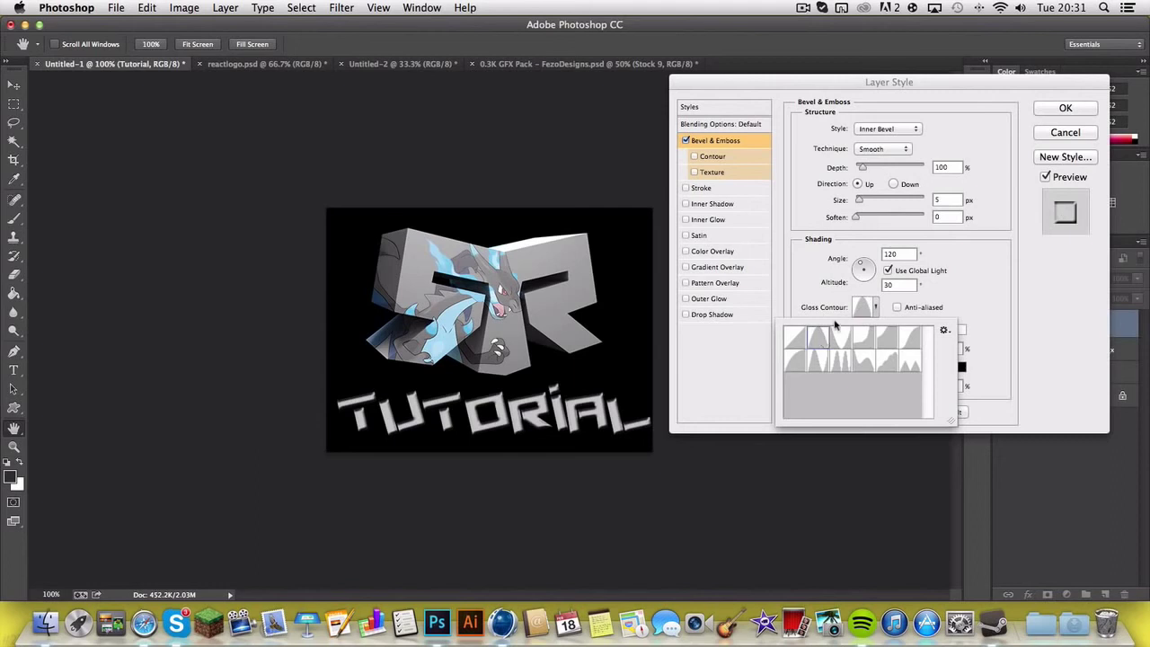
left_click(873, 338)
left_click(794, 338)
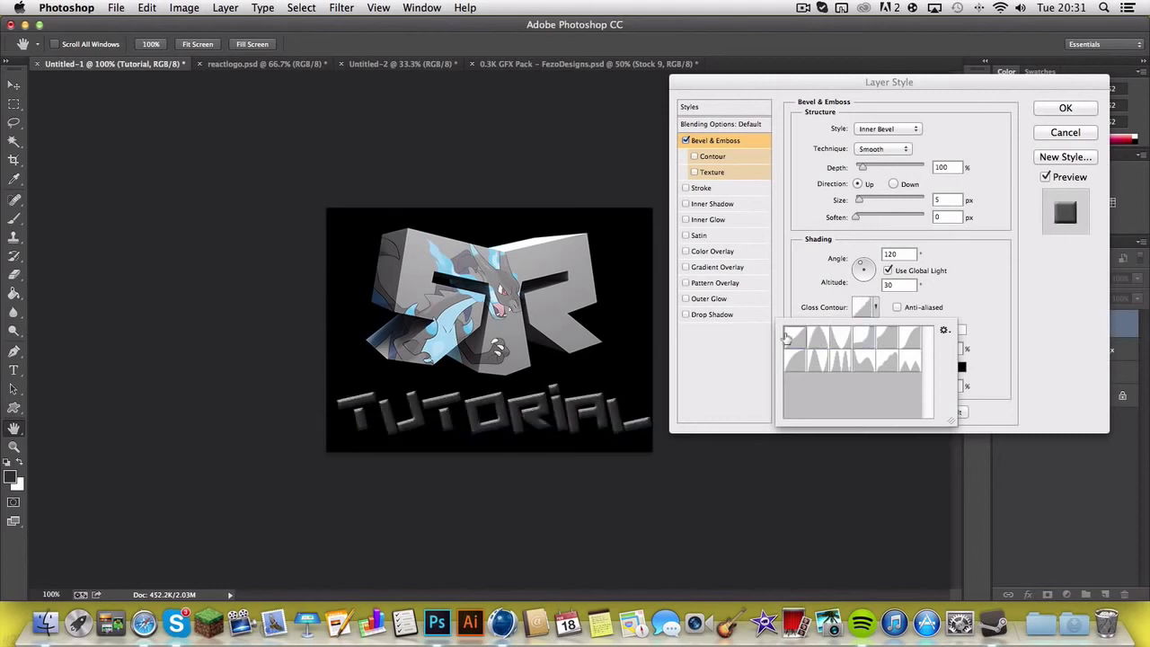
left_click(859, 202)
Set the bevel size to 3 px, soften it slightly, and enable Texture.
mouse_move(859, 202)
left_mouse_down()
mouse_move(890, 202)
mouse_move(844, 202)
left_mouse_up()
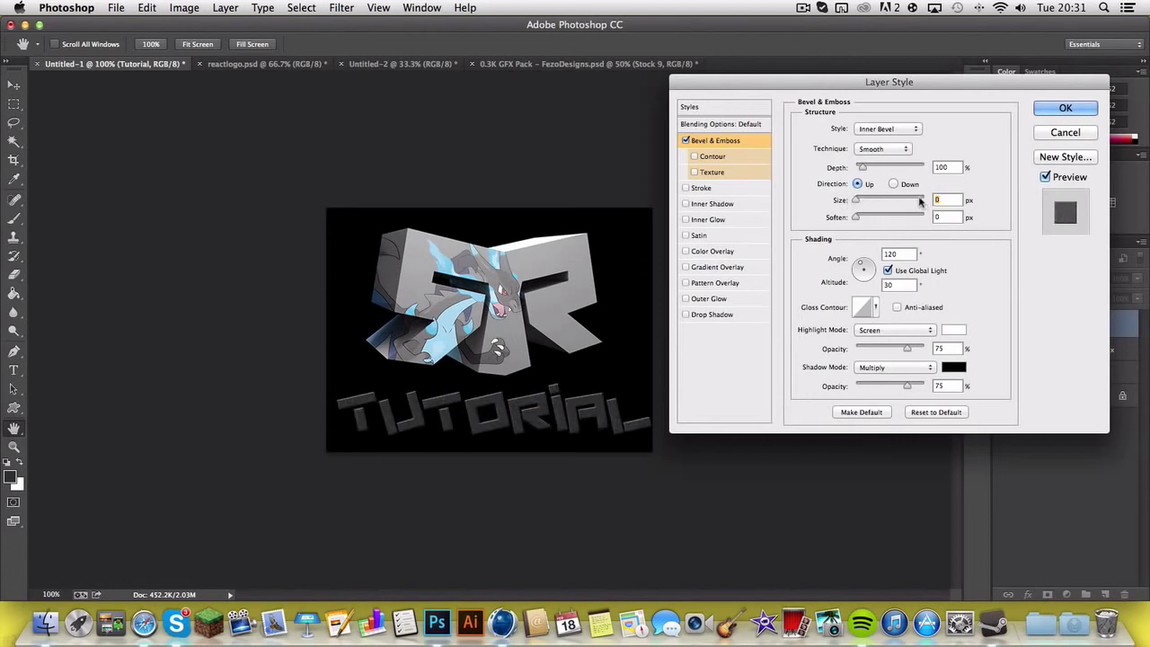
type("41")
key("Up")
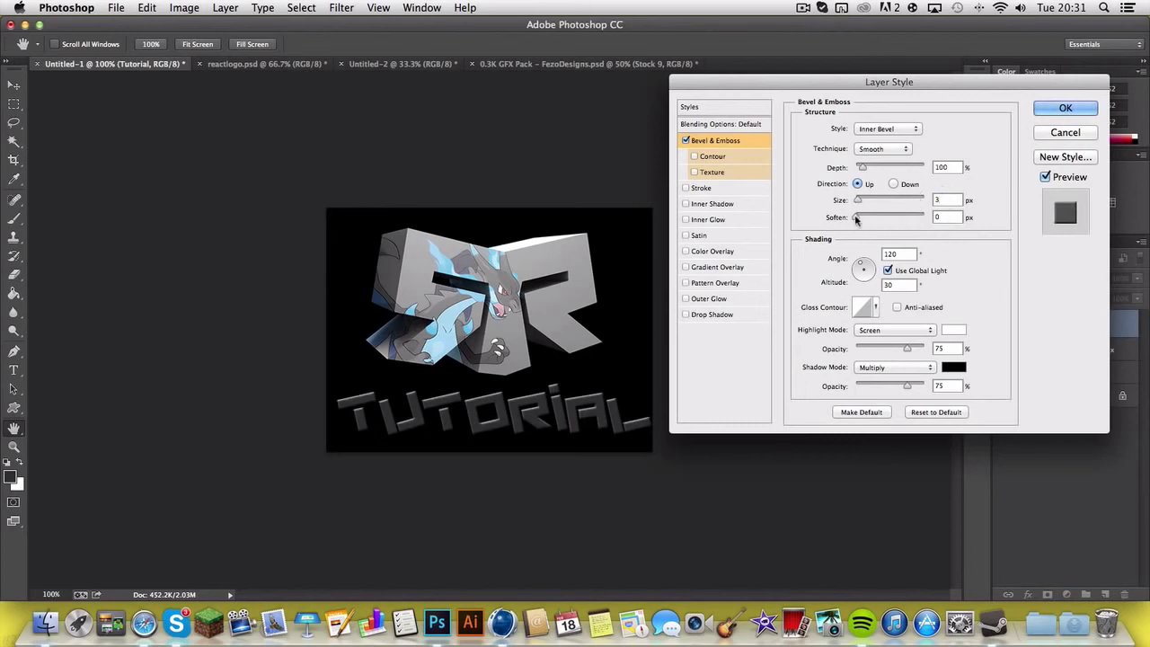
left_click_drag(857, 219, 860, 223)
left_click(695, 171)
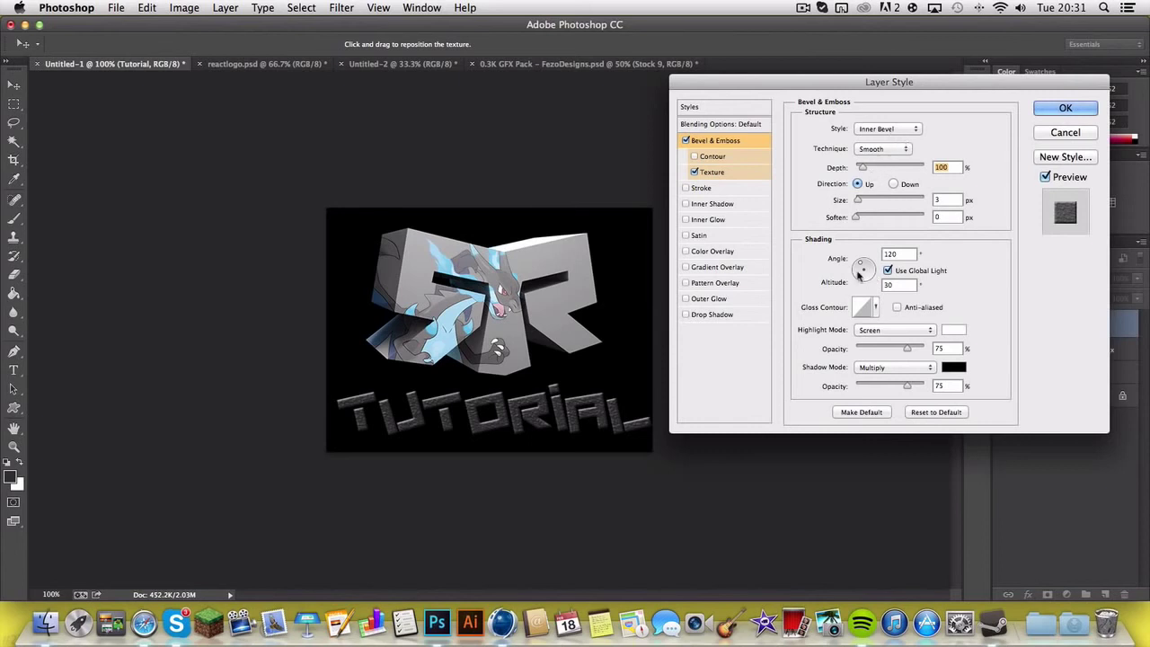
Enable the bevel texture with the grey striped pattern at about 19% scale.
left_click(725, 172)
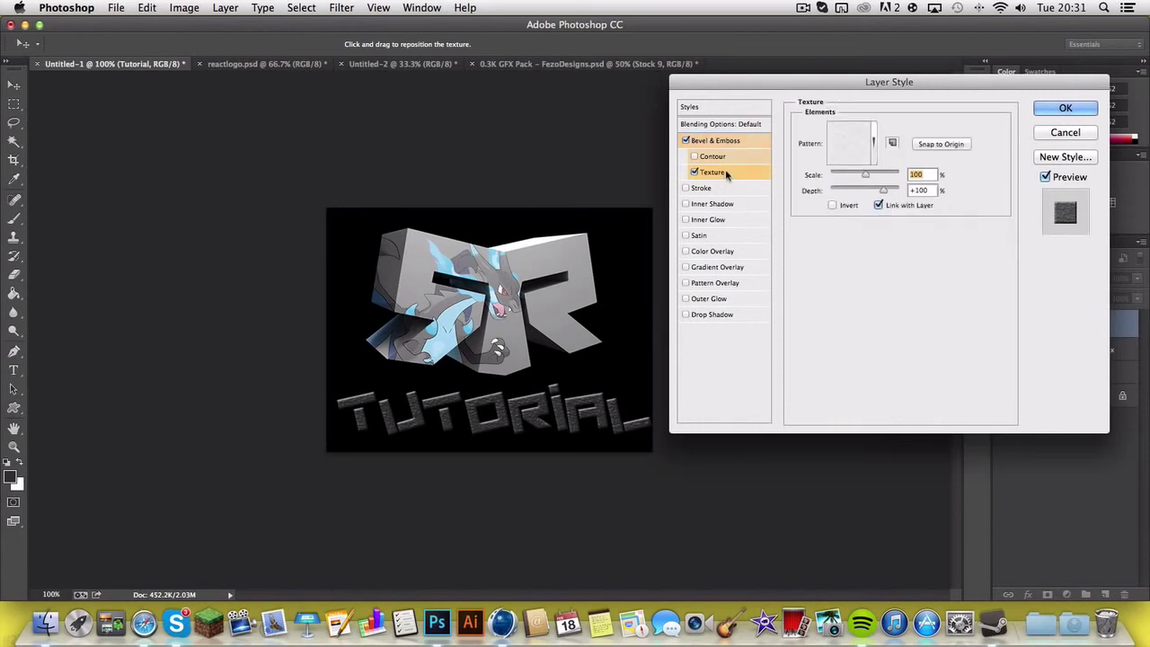
left_click_drag(865, 178, 980, 178)
left_click_drag(887, 177, 841, 177)
left_click(871, 145)
left_click(831, 186)
left_click(918, 331)
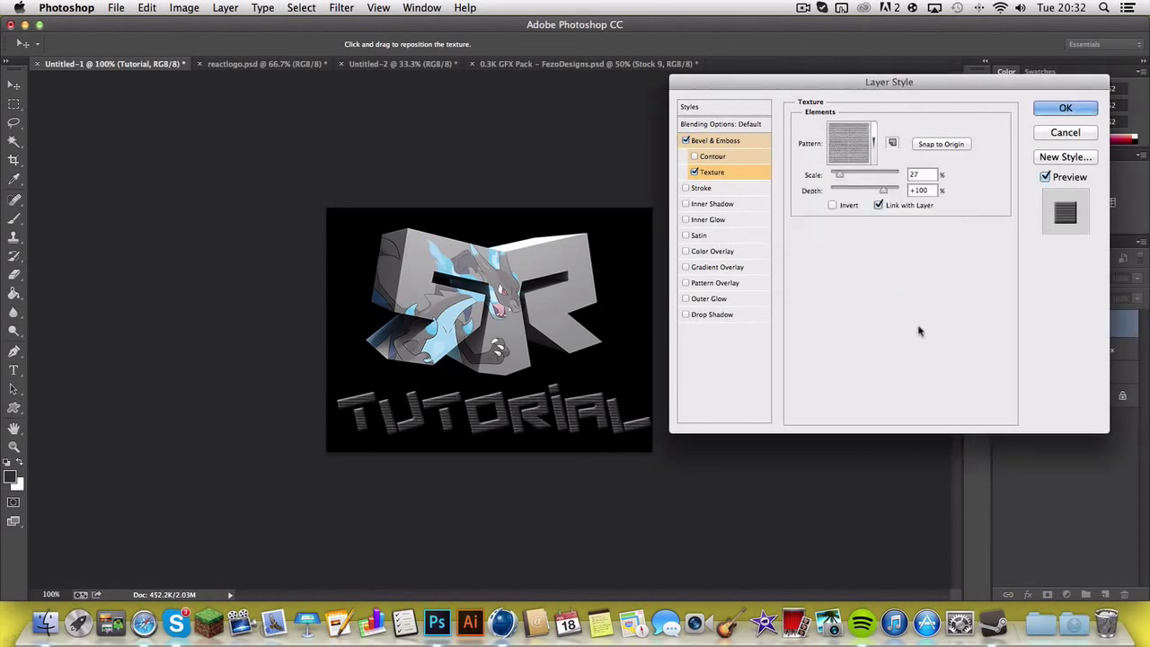
left_click_drag(852, 175, 836, 179)
Swap the texture to the plain grey pattern and set its scale to 21%.
left_click(865, 151)
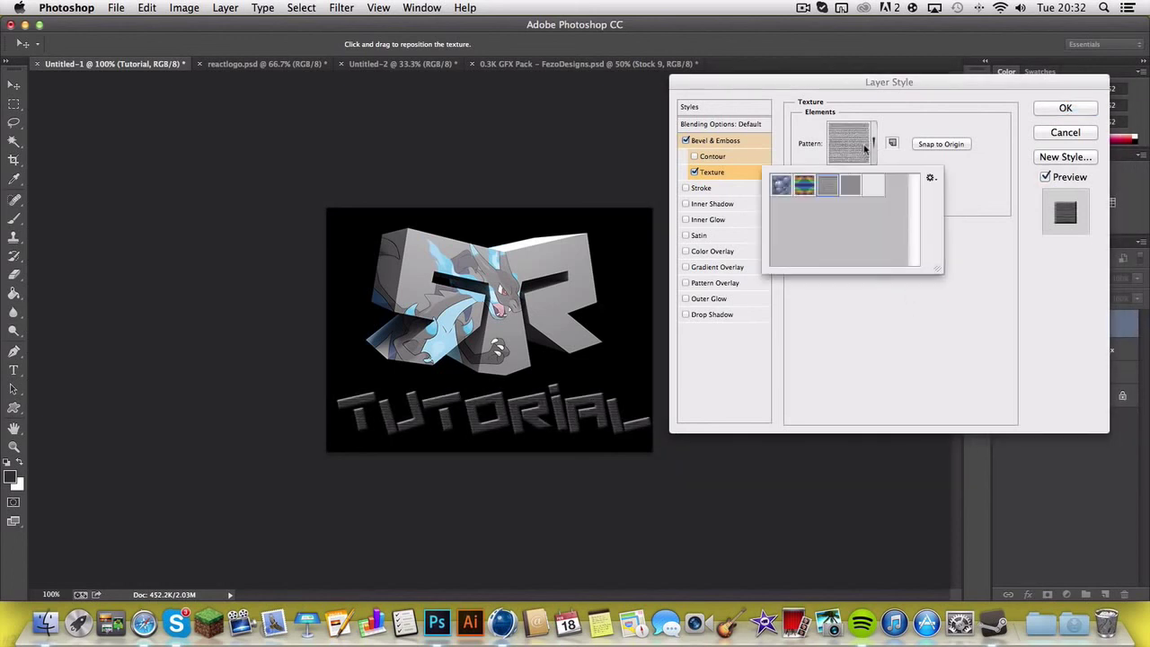
left_click(873, 185)
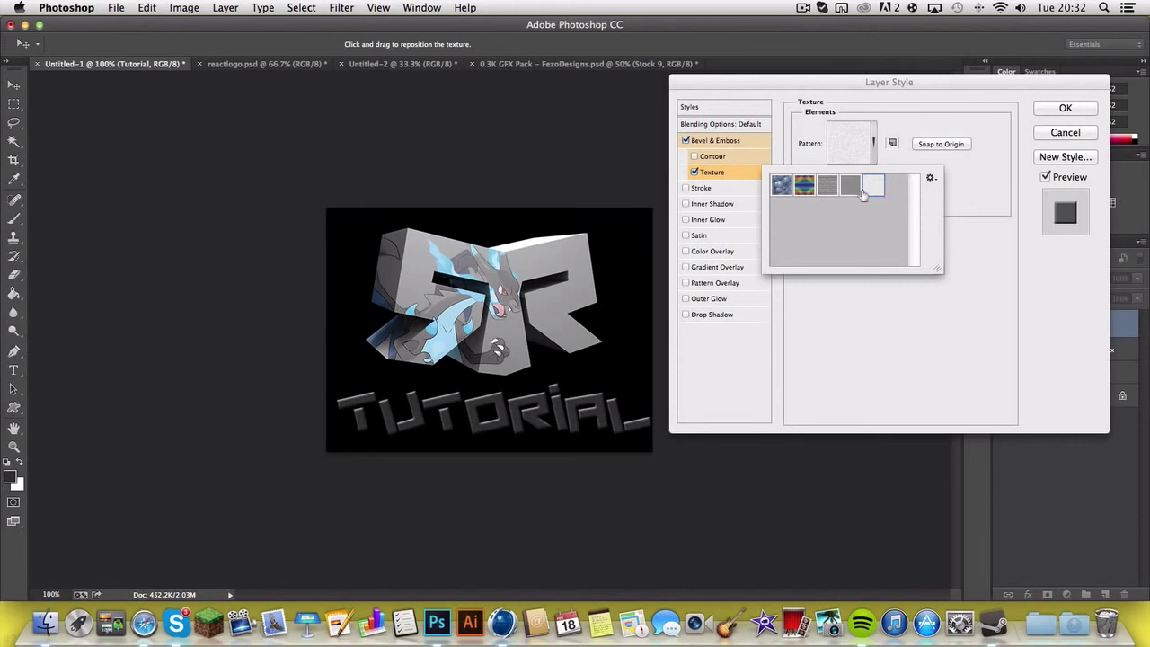
left_click(850, 186)
left_click(978, 340)
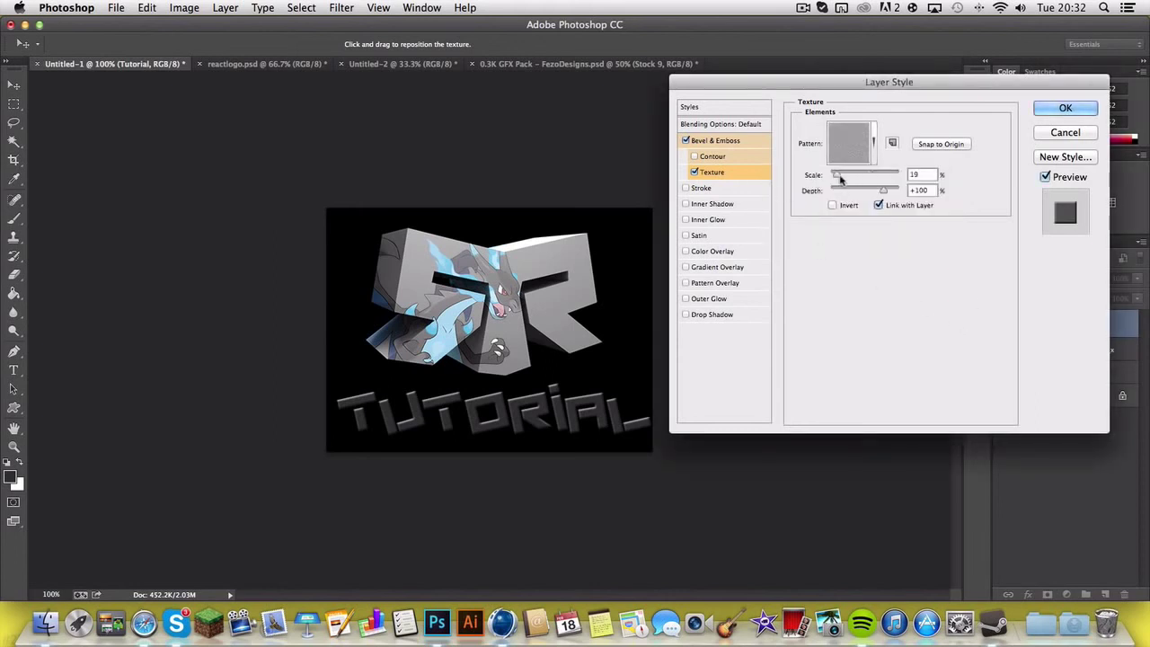
left_click_drag(837, 176, 840, 178)
Add a drop shadow to the TUTORIAL text.
left_click(728, 316)
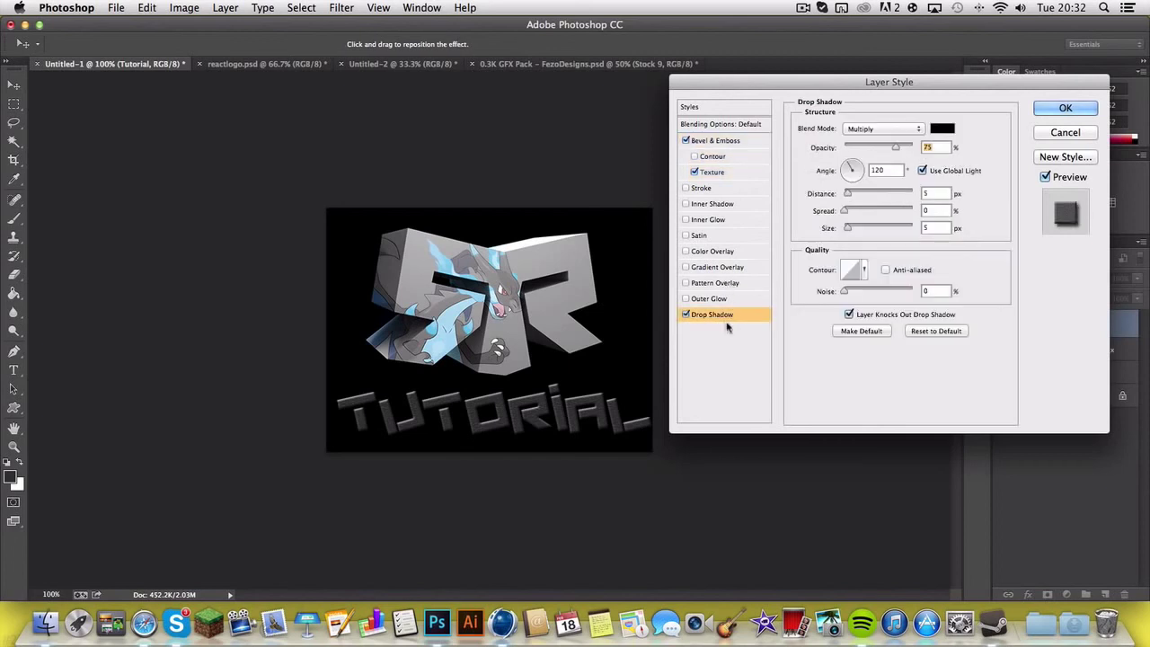
left_click(687, 314)
left_click(687, 314)
Add a white outer glow with a size of 2 px.
left_click(733, 299)
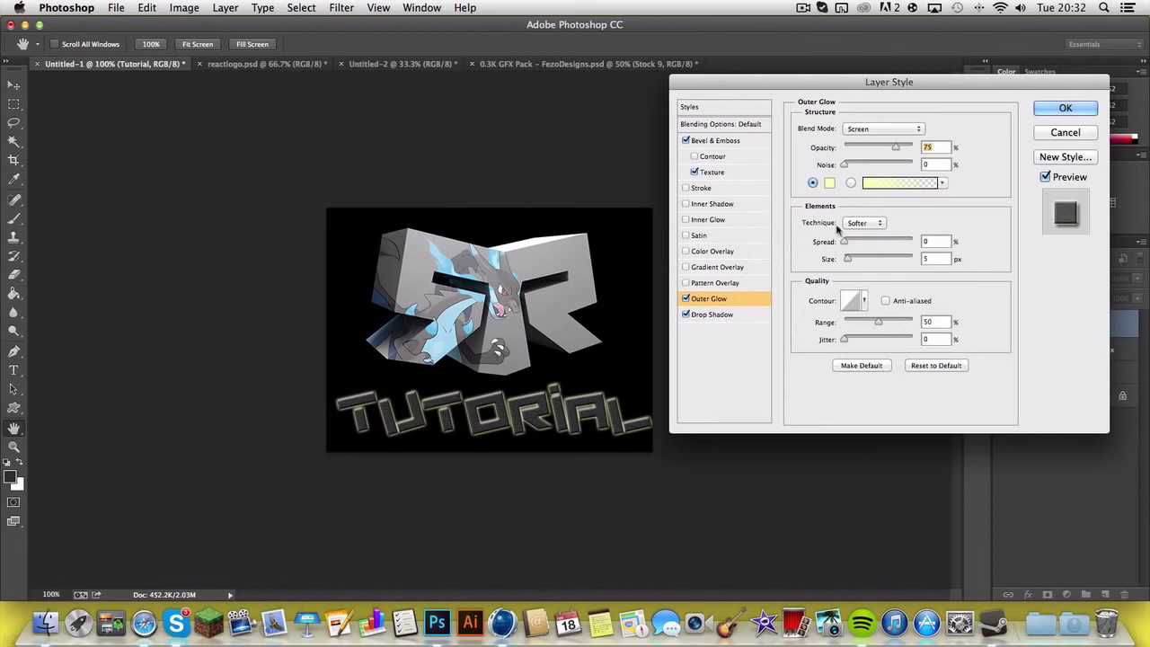
left_click(830, 184)
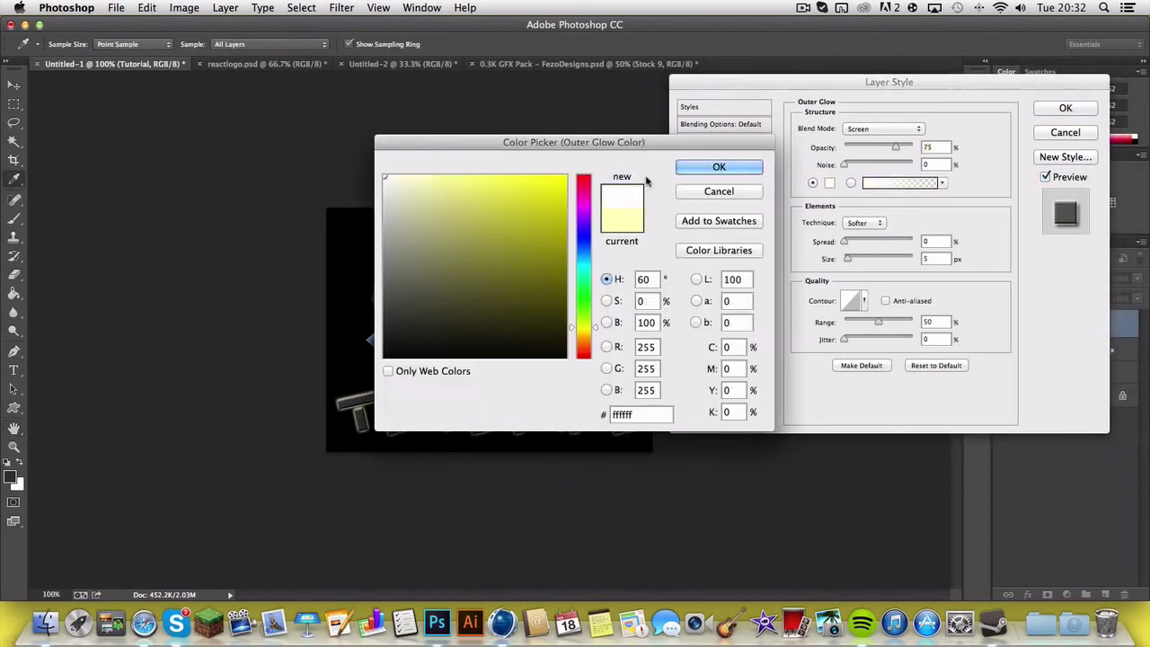
key("Return")
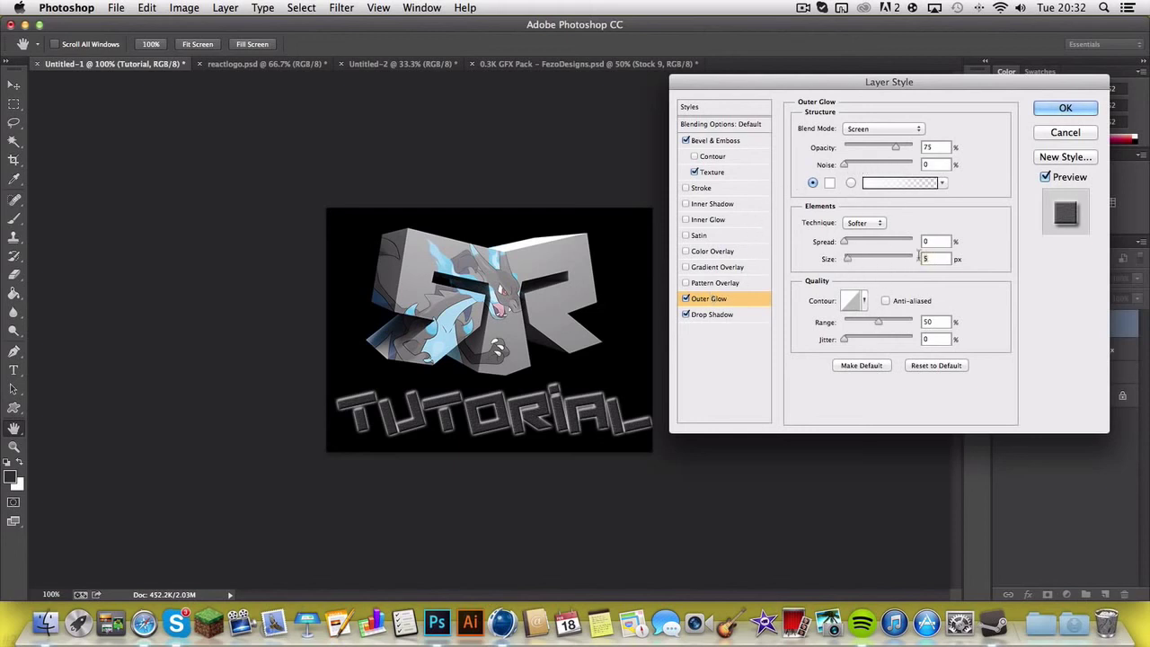
type("2")
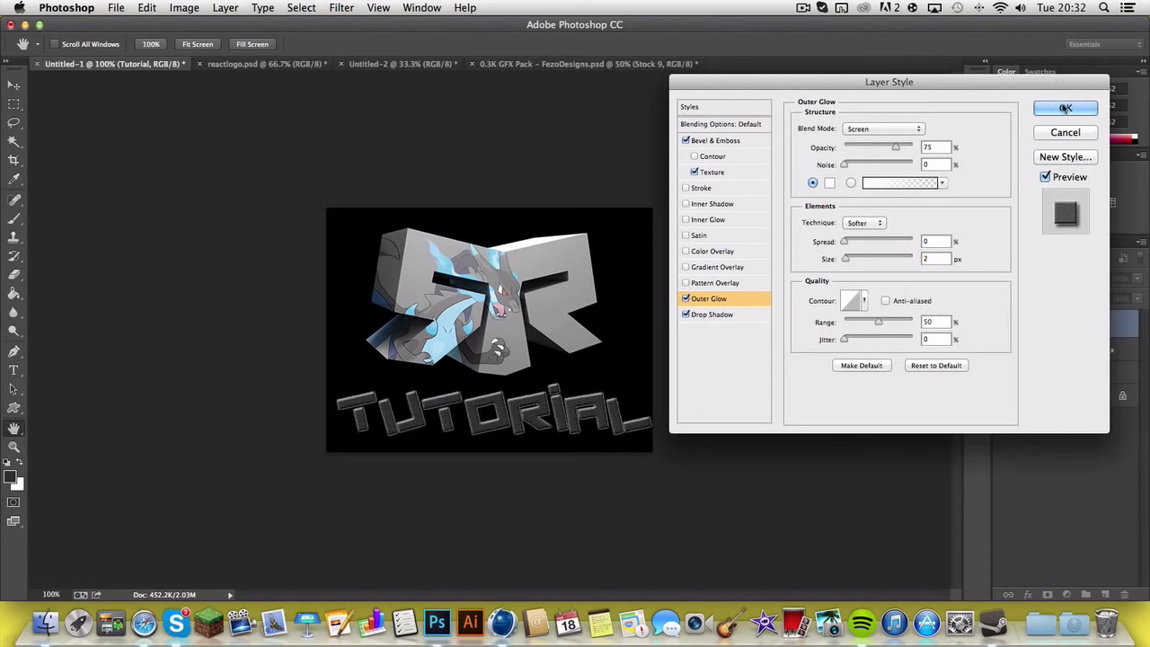
Try an inner glow and a colour overlay on the text, then remove both.
left_click(695, 220)
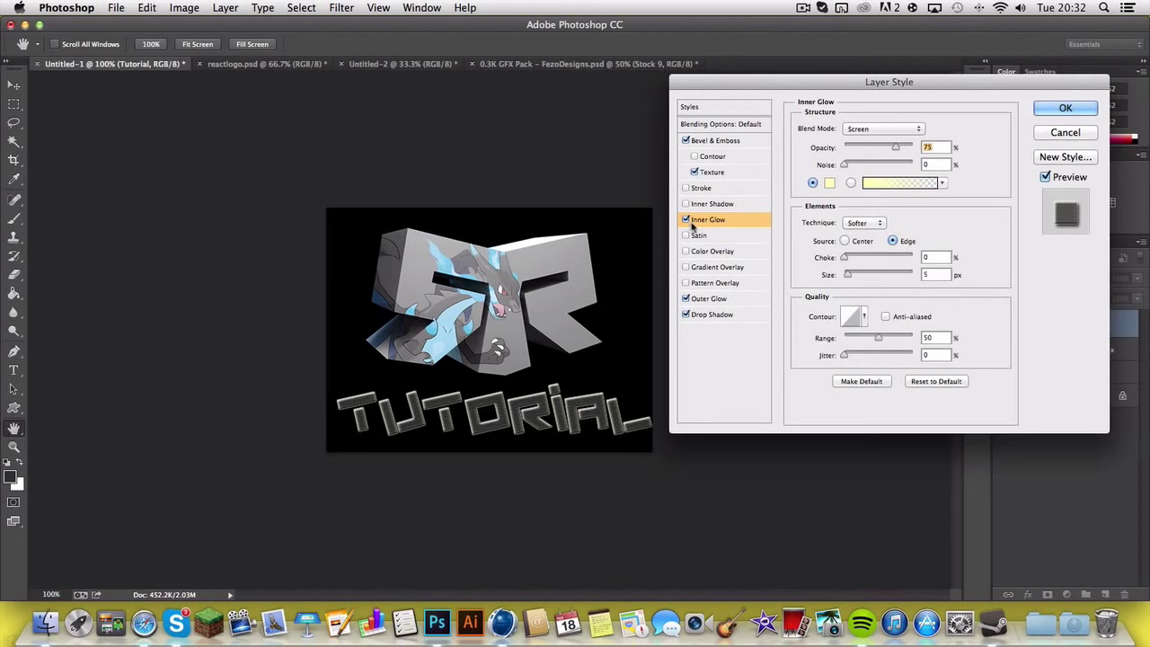
left_click(686, 220)
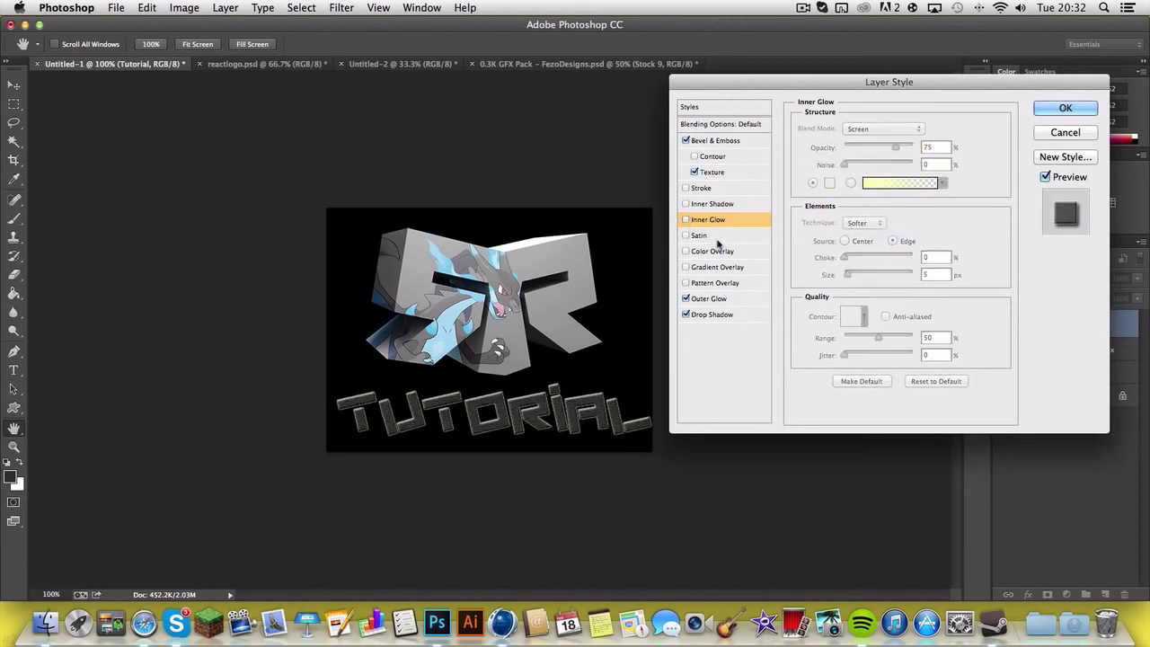
left_click(728, 254)
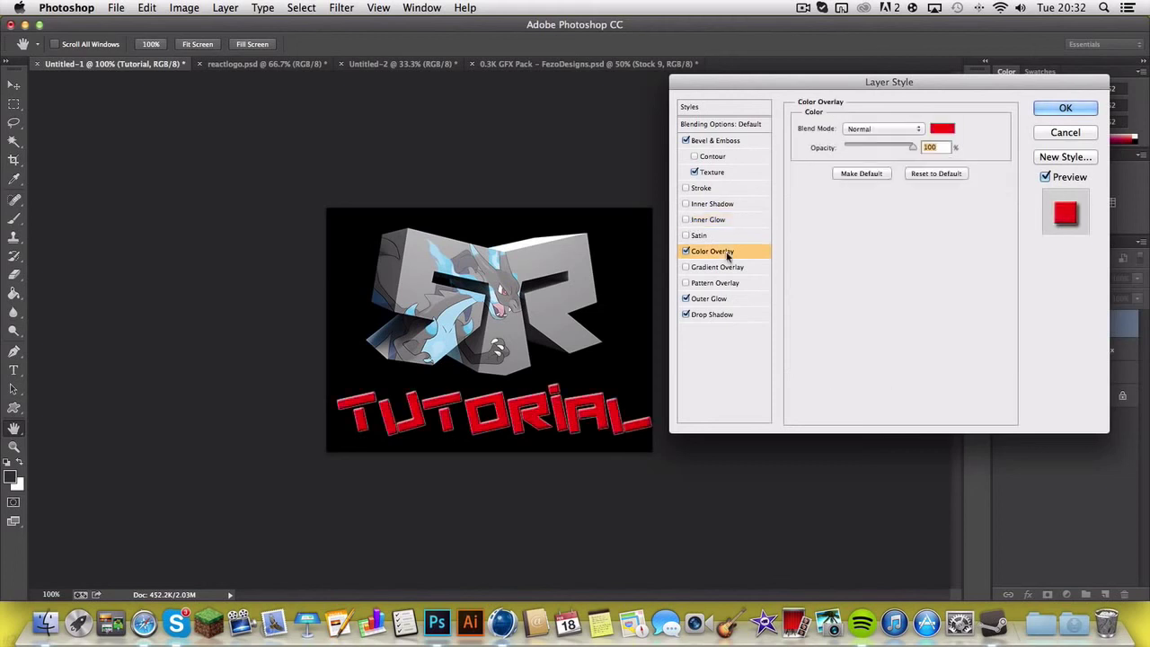
left_click(943, 128)
left_click(506, 224)
left_click(428, 261)
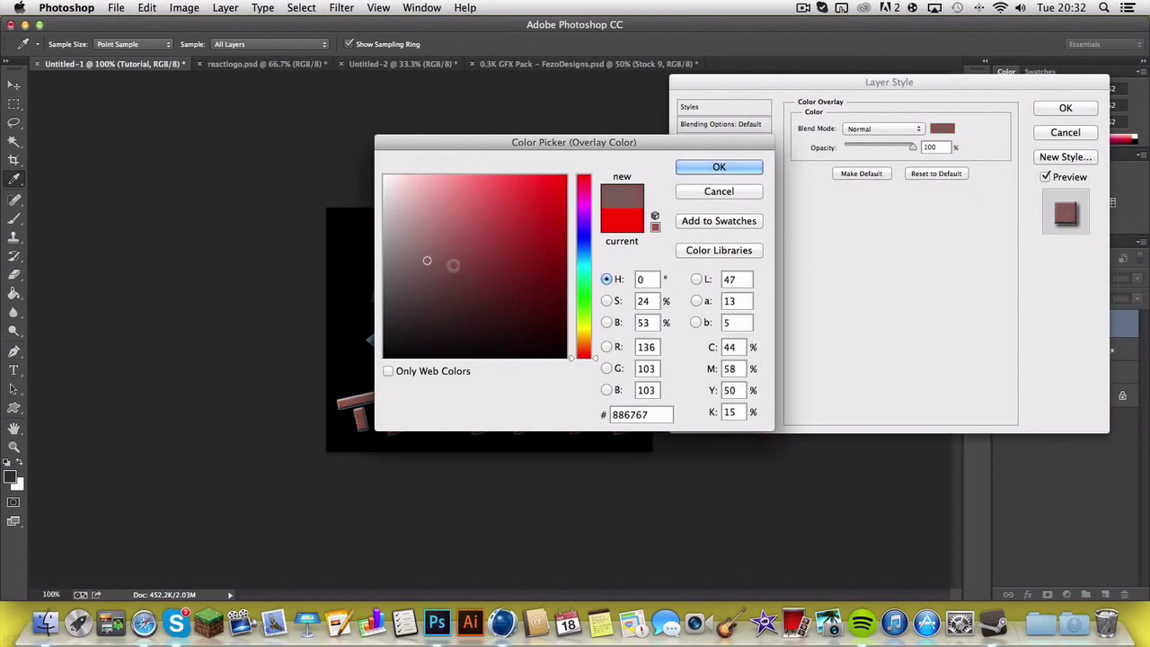
left_click(385, 331)
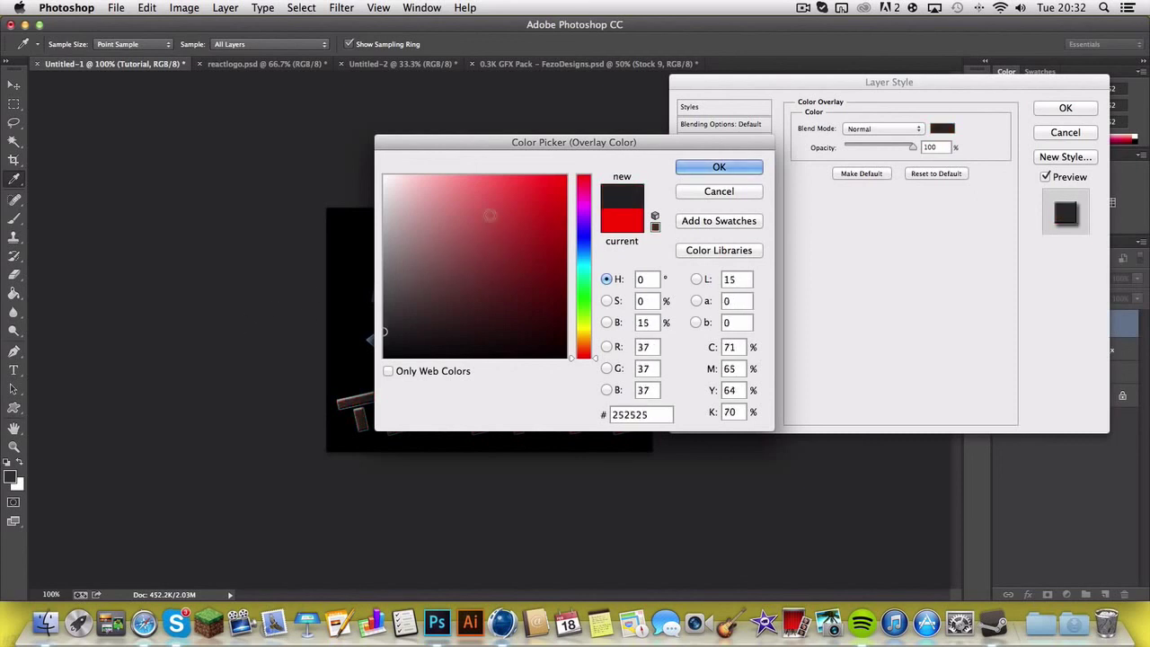
left_click(728, 193)
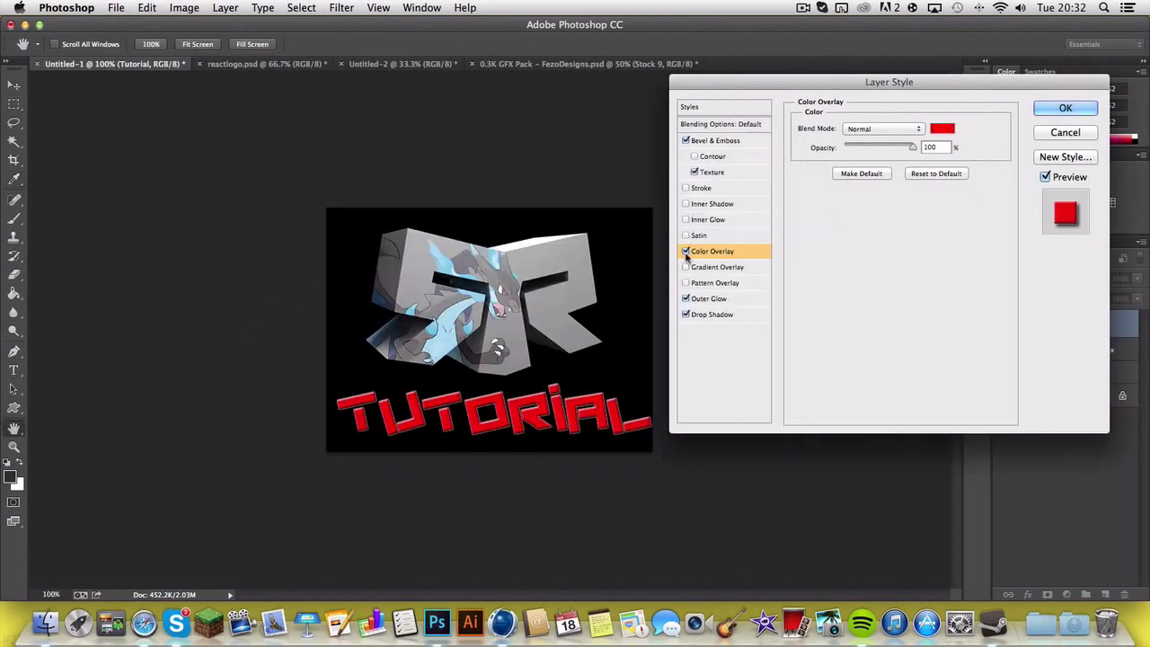
left_click(686, 253)
Try and discard a satin effect, add an inner shadow, and apply the layer style.
left_click(697, 237)
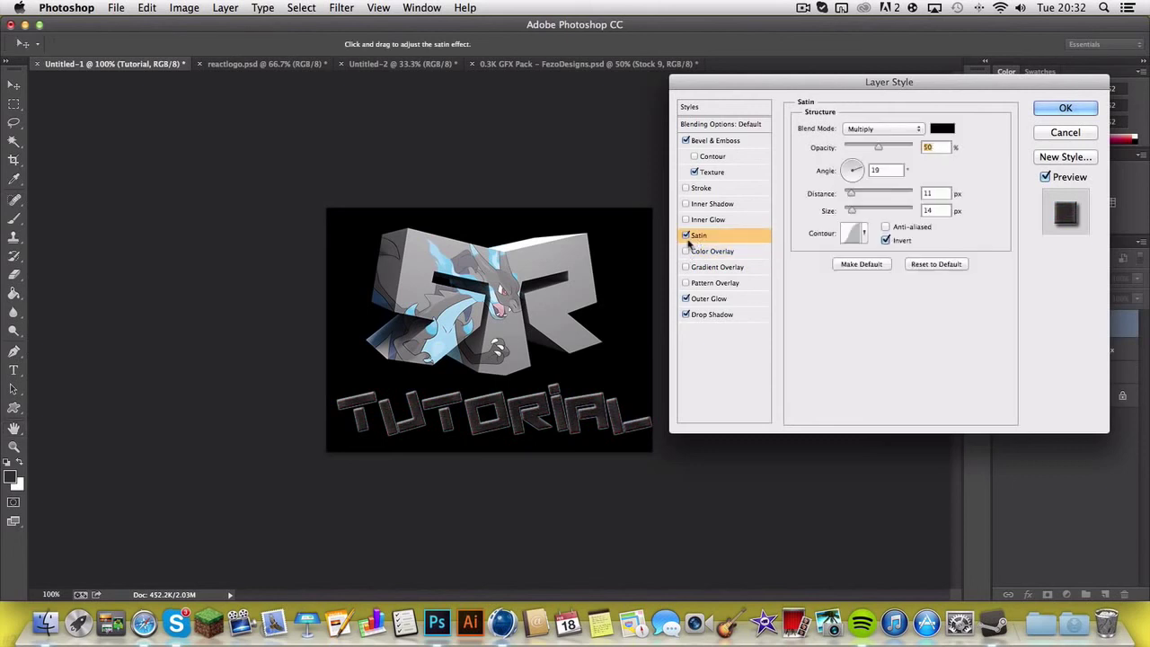
left_click(685, 237)
left_click(686, 236)
left_click(687, 235)
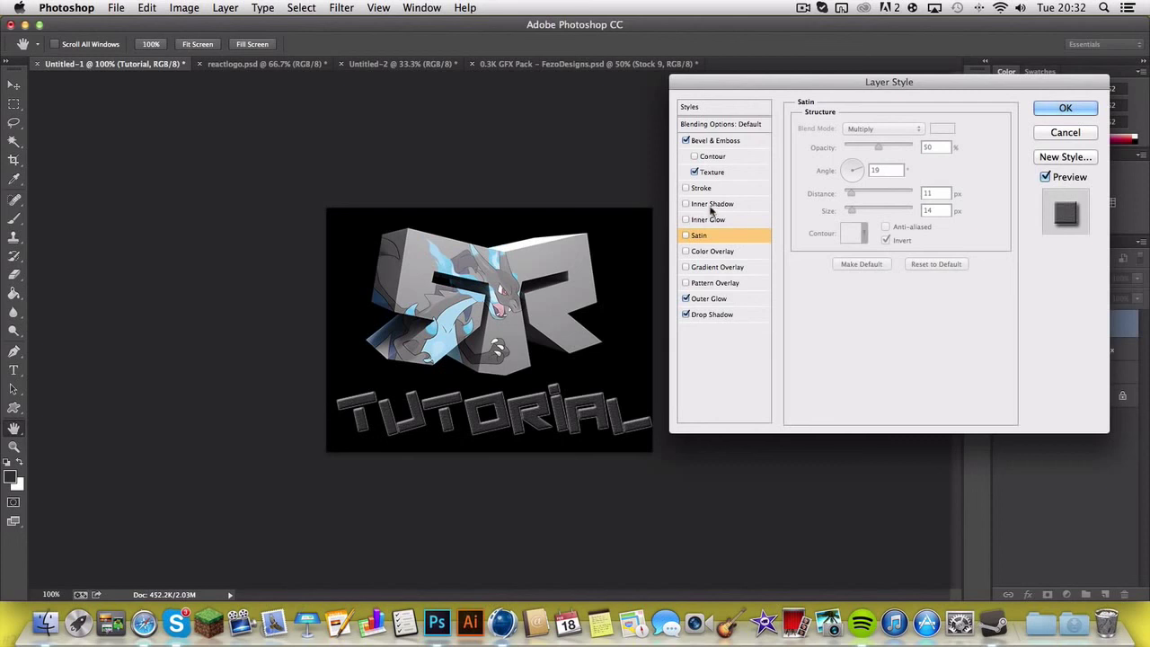
left_click(715, 207)
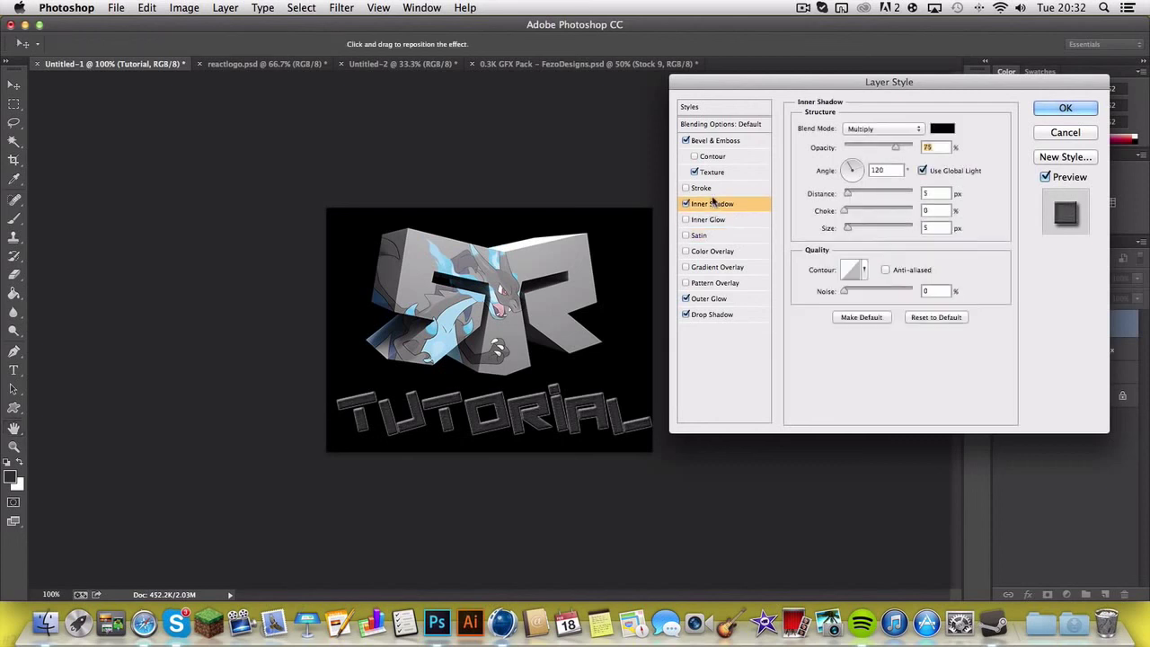
left_click(1065, 108)
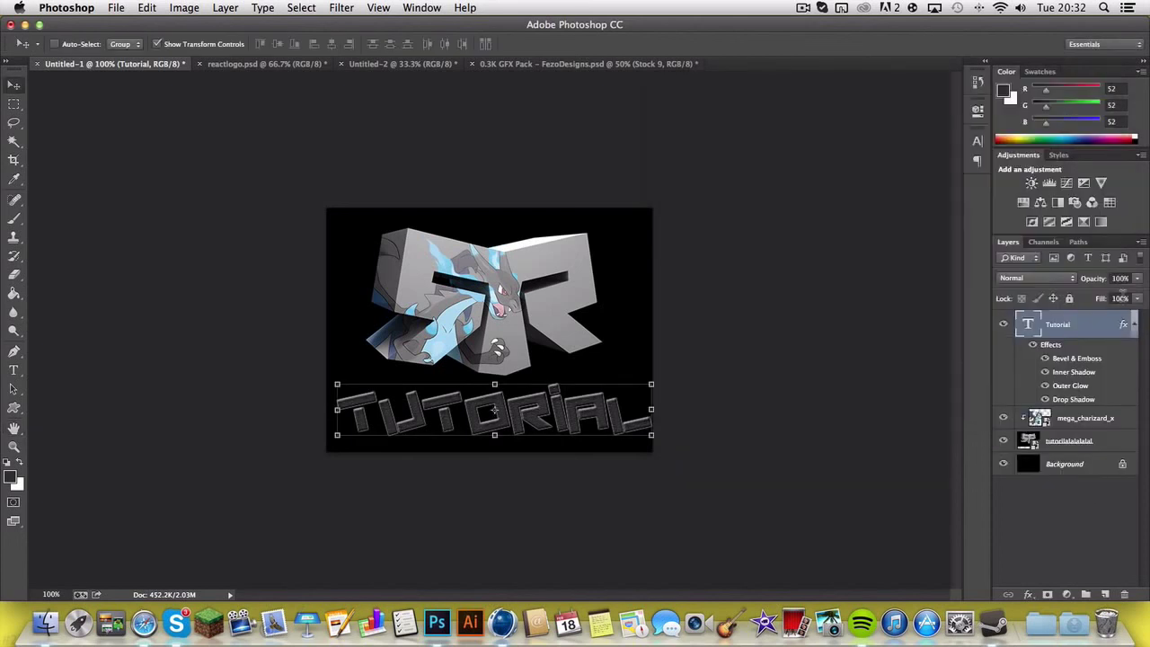
Place the Pikachu image from Downloads onto the canvas.
left_click(1134, 324)
left_click(1097, 451)
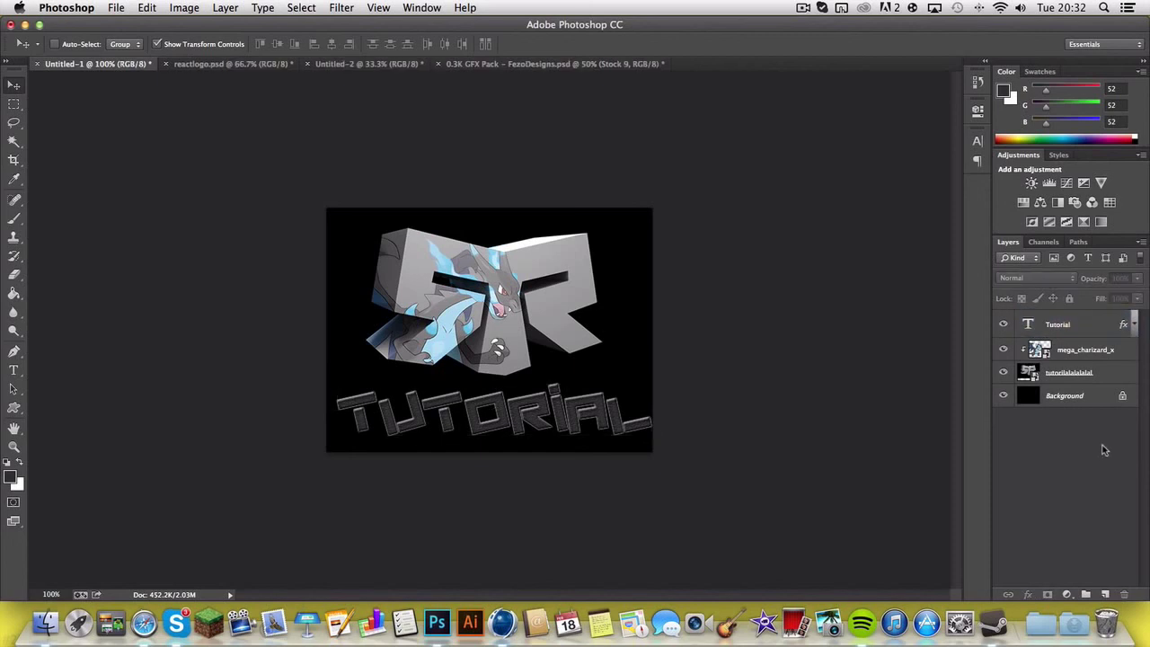
left_click(1076, 627)
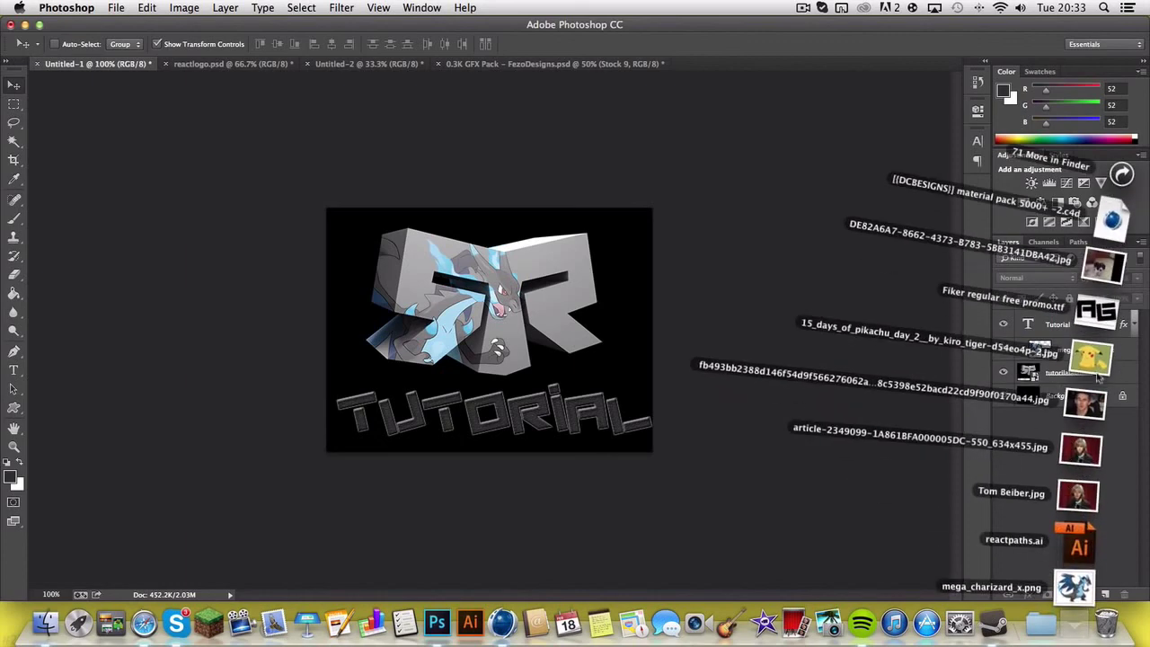
left_click_drag(1098, 377, 1047, 337)
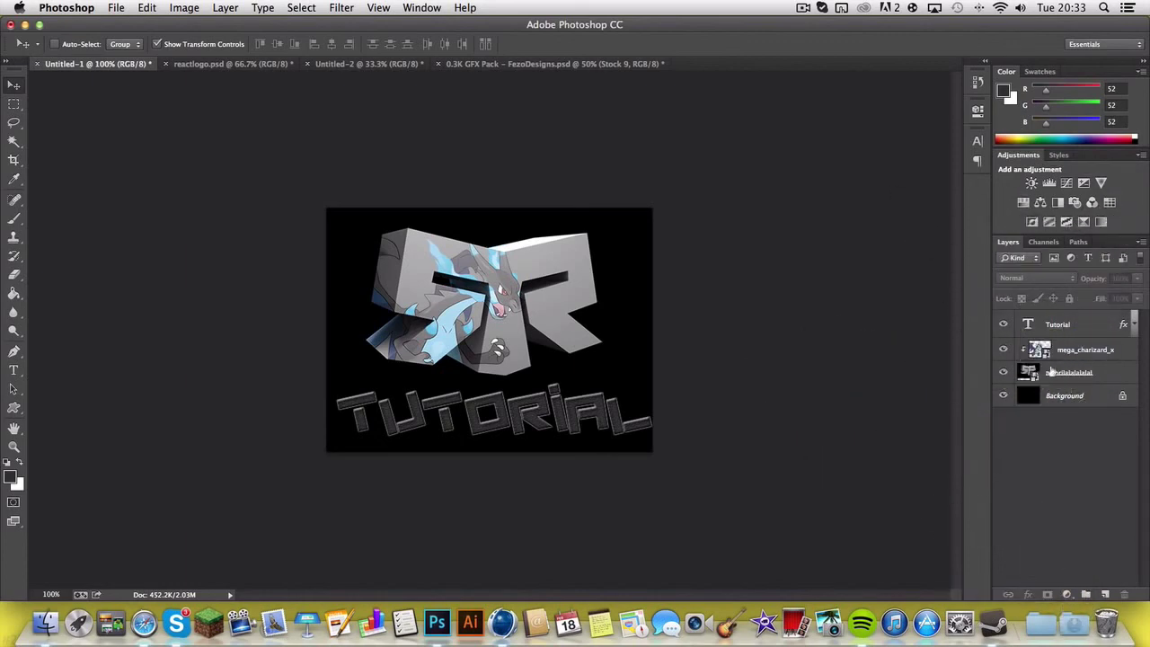
left_click(1076, 628)
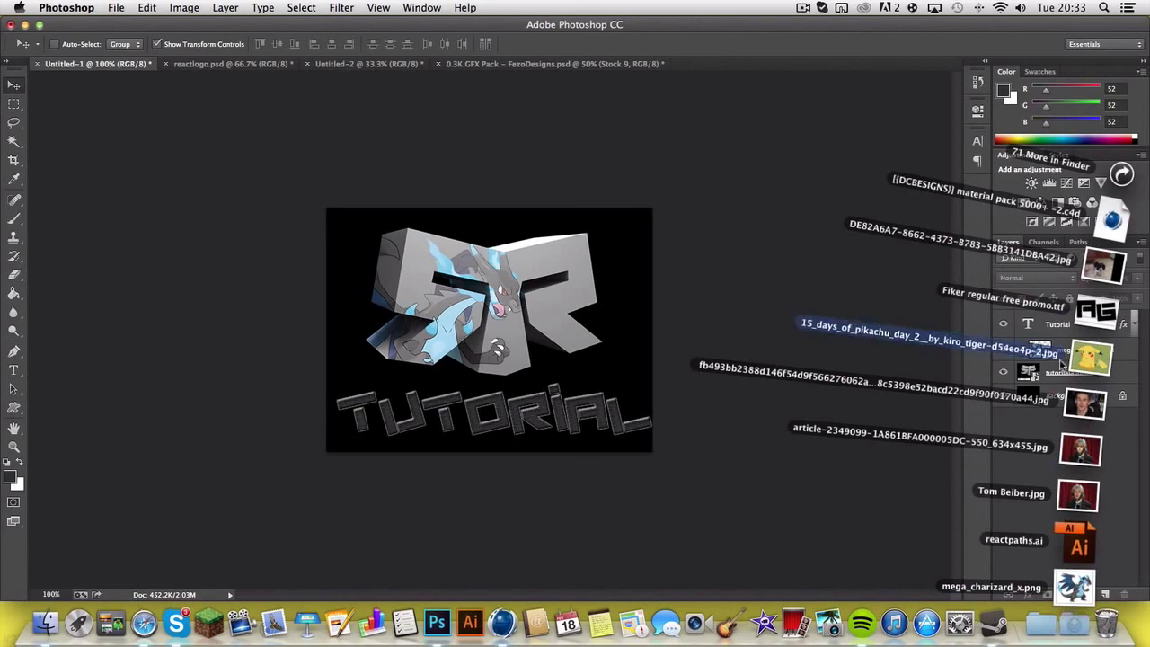
left_click_drag(1063, 361, 483, 313)
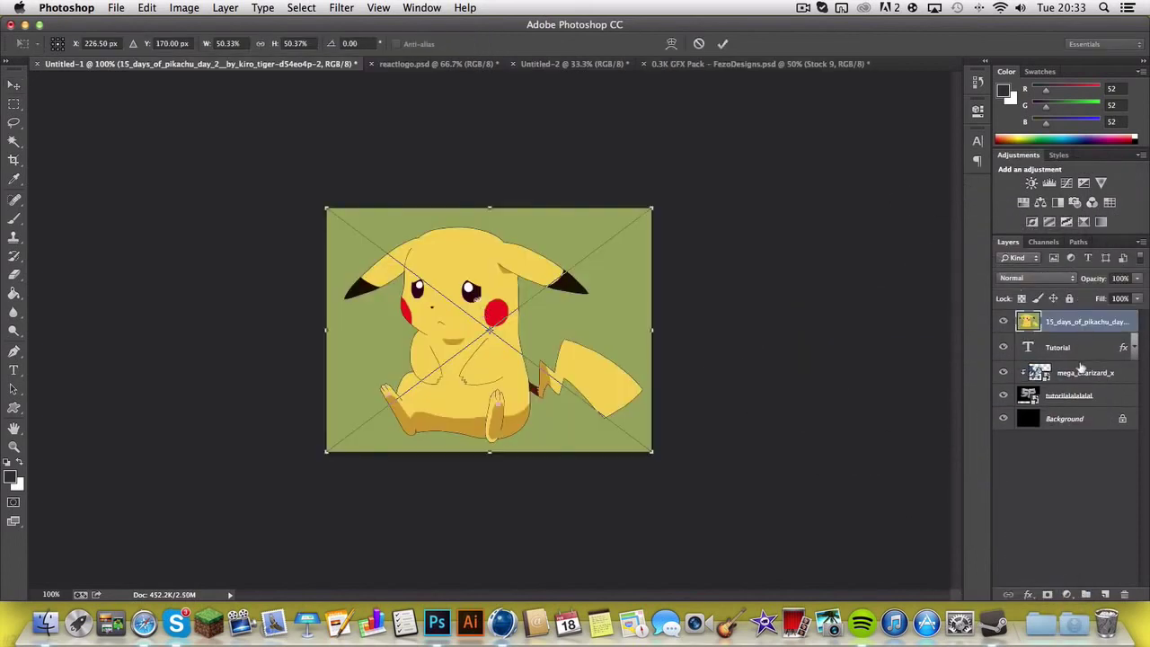
key("Return")
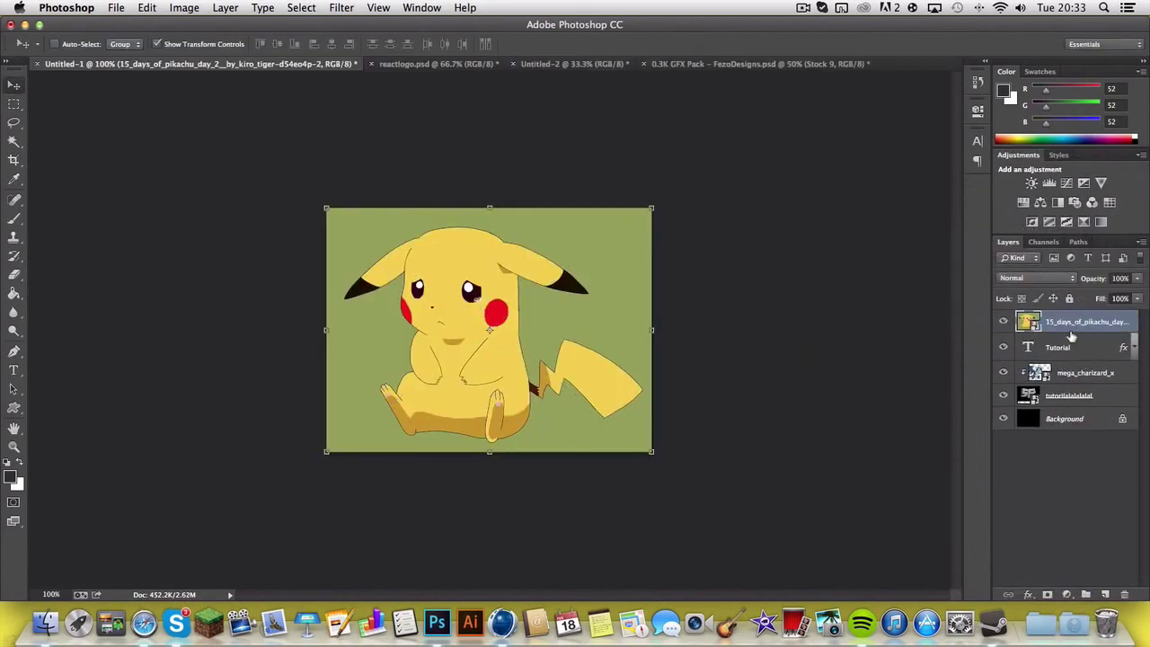
Move the Pikachu layer below mega_charizard_x and clip it to the logo shape.
left_click_drag(1071, 336, 1068, 372)
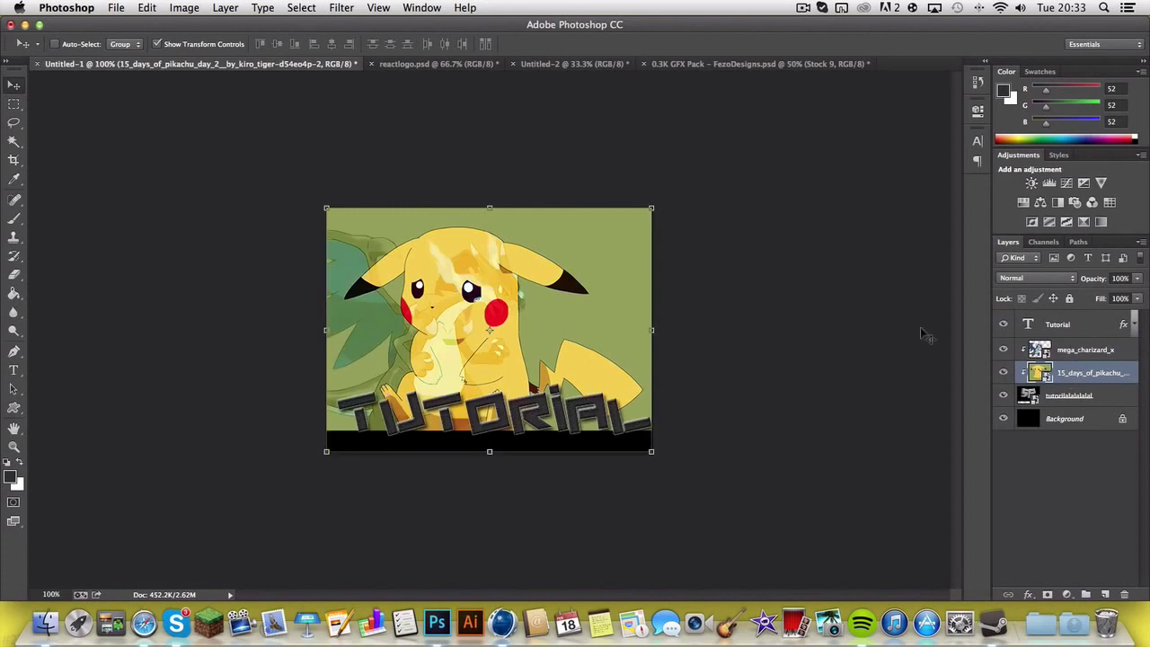
left_click(1058, 279)
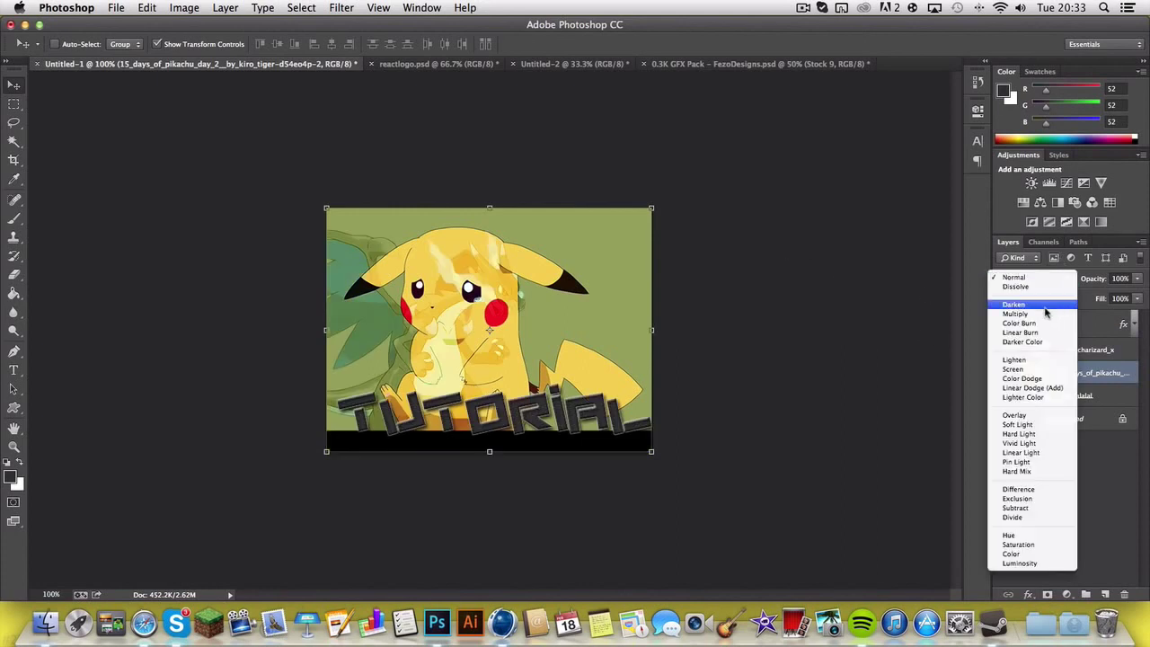
left_click(1033, 429)
left_click(1043, 451)
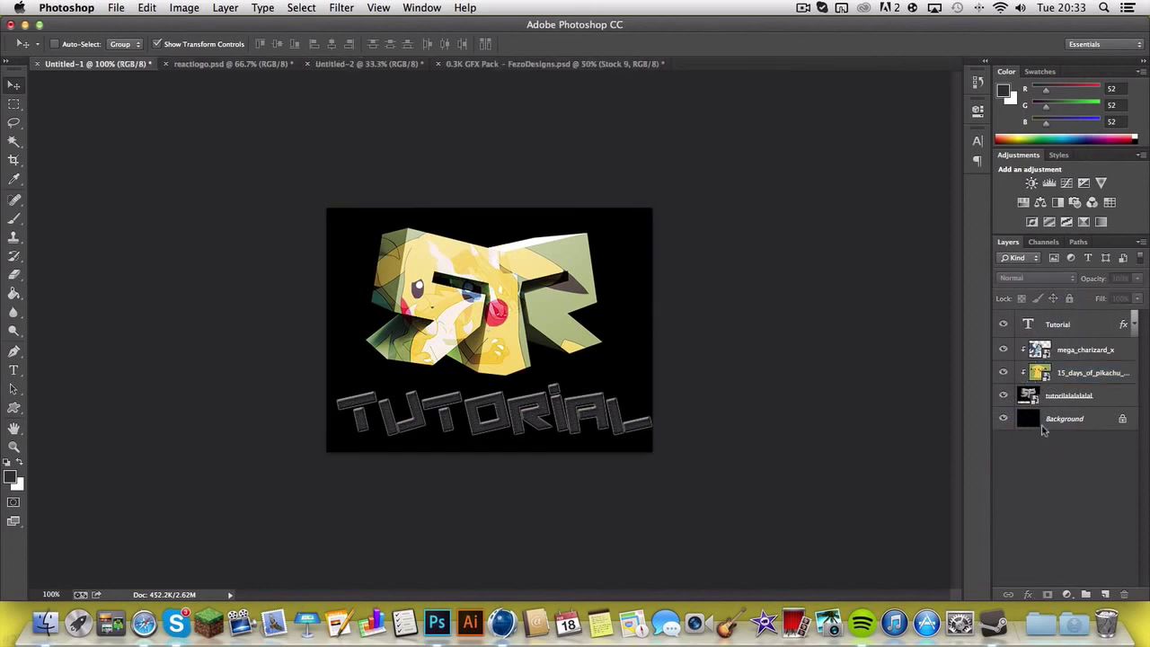
Hide the mega_charizard_x overlay so the Pikachu image shows on the logo.
left_click(1002, 351)
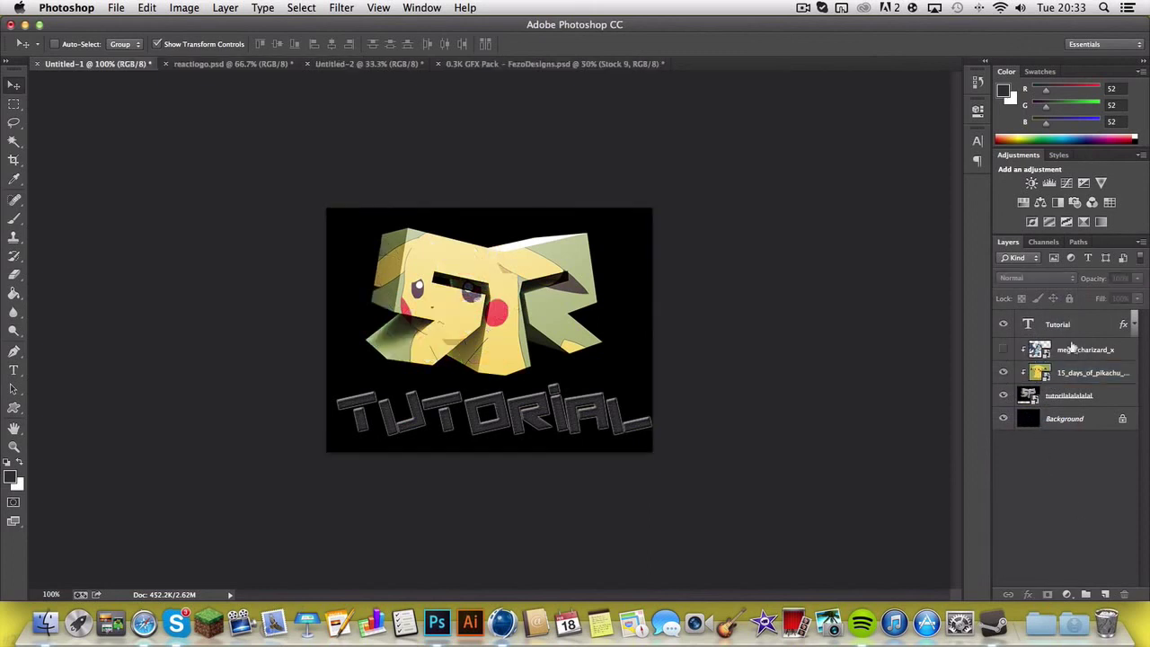
left_click(1004, 351)
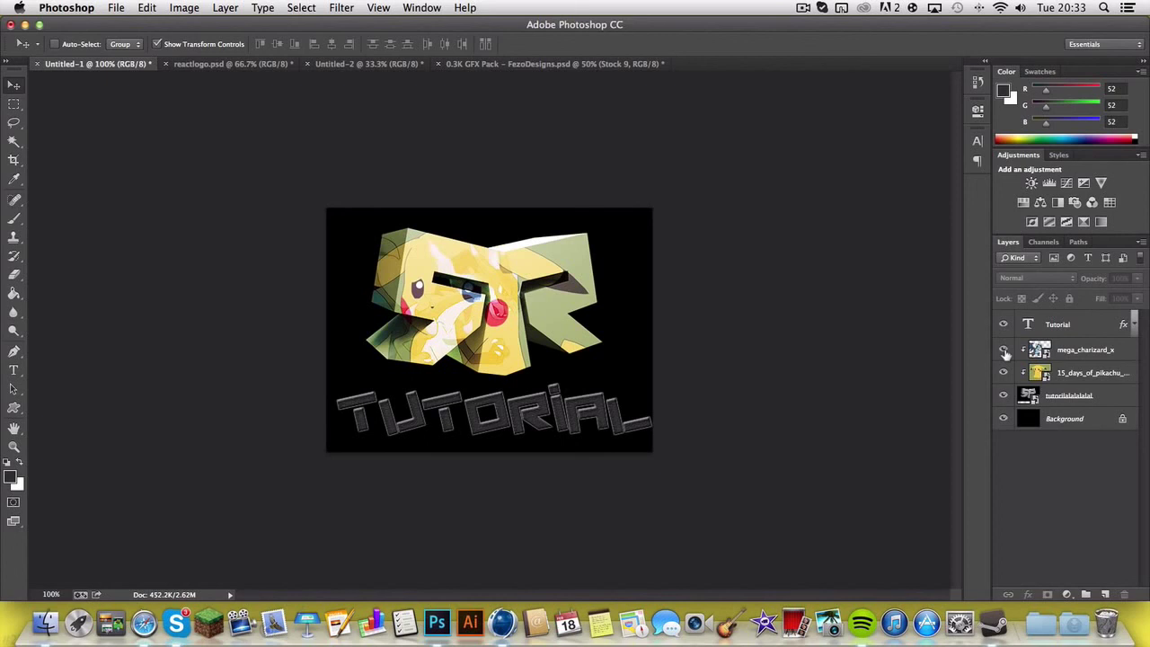
left_click(1004, 350)
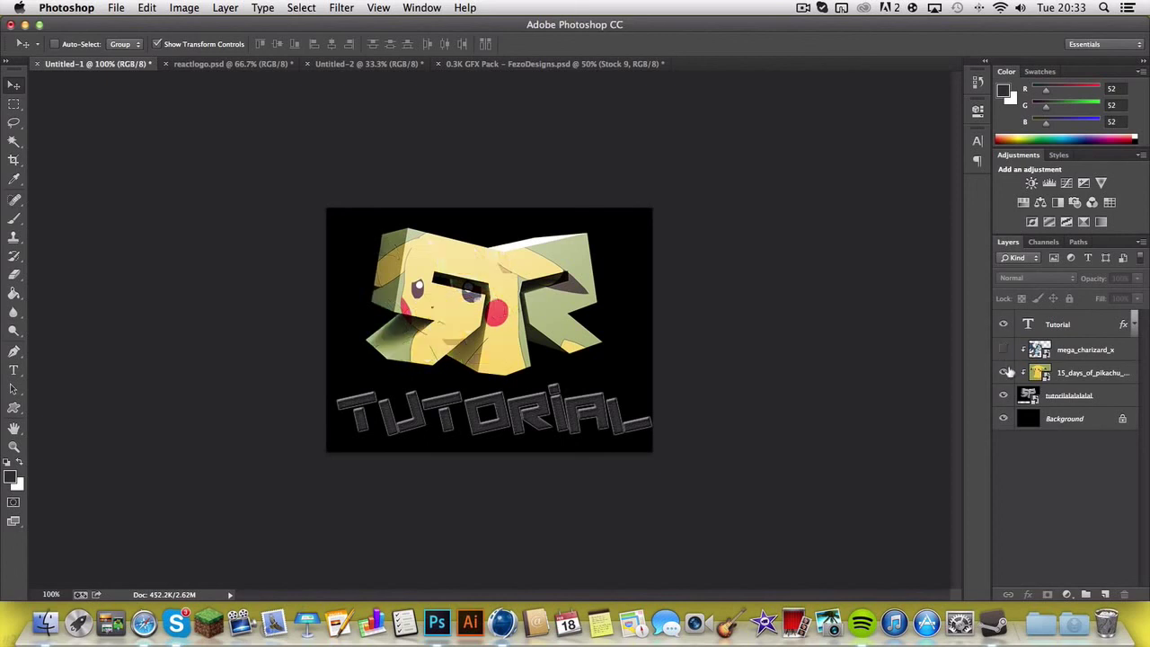
left_click(1004, 373)
left_click(1004, 350)
left_click(1004, 350)
left_click(1004, 373)
Hide the Pikachu layer, leaving only the grey 3D R logo and TUTORIAL text.
left_click(1004, 373)
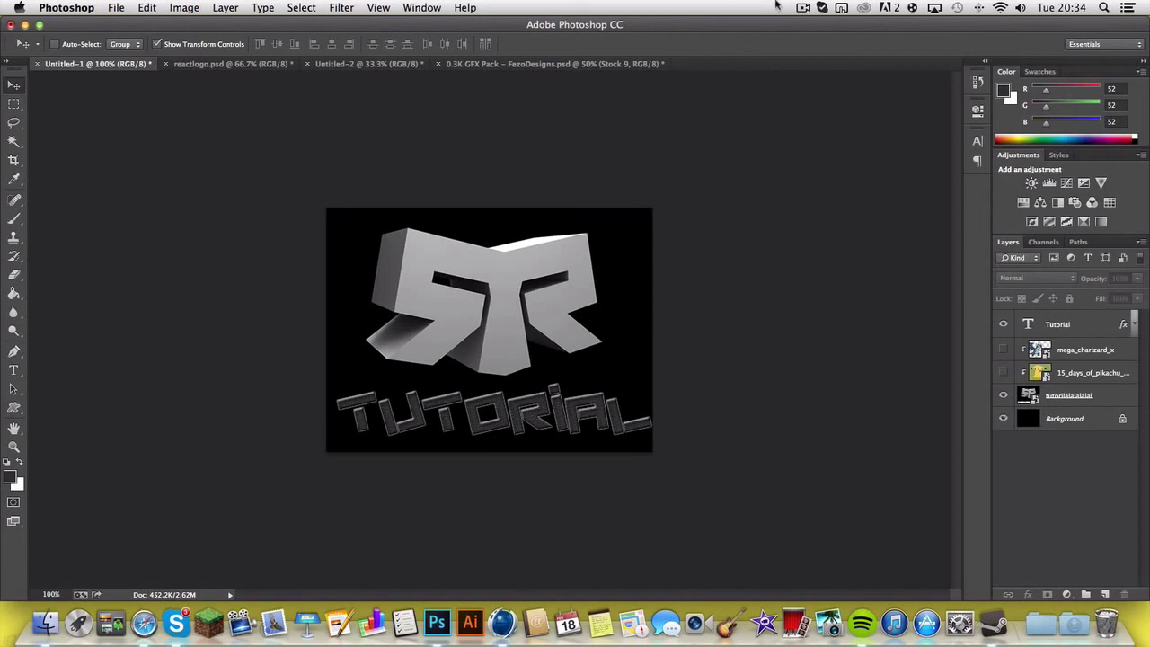
left_click(805, 7)
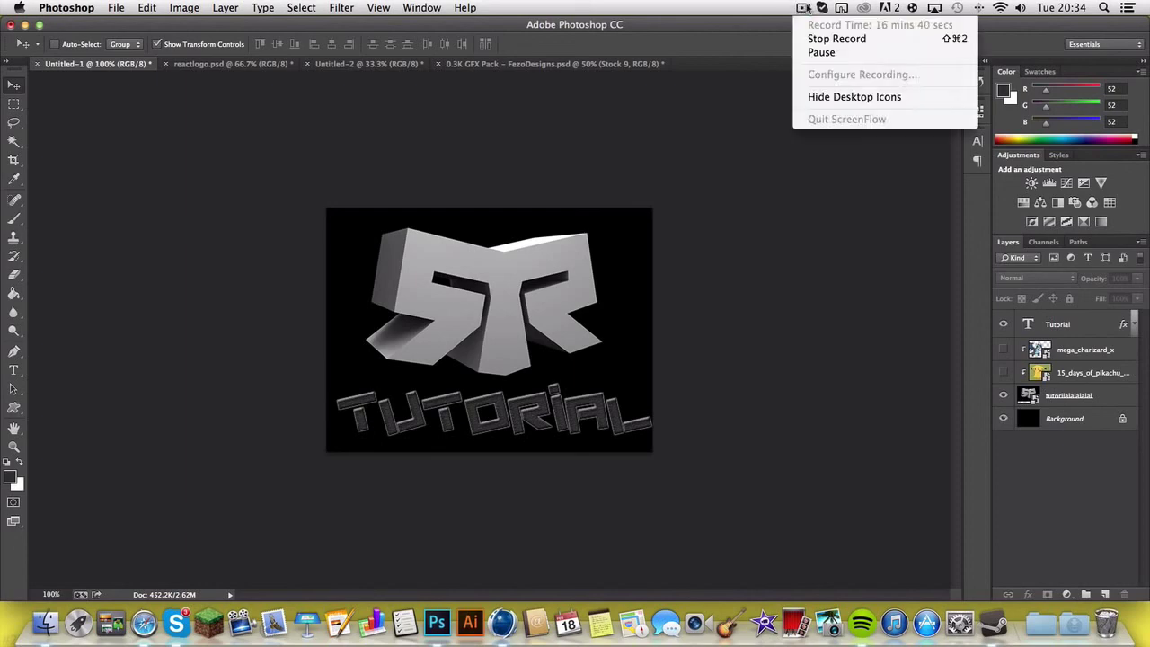